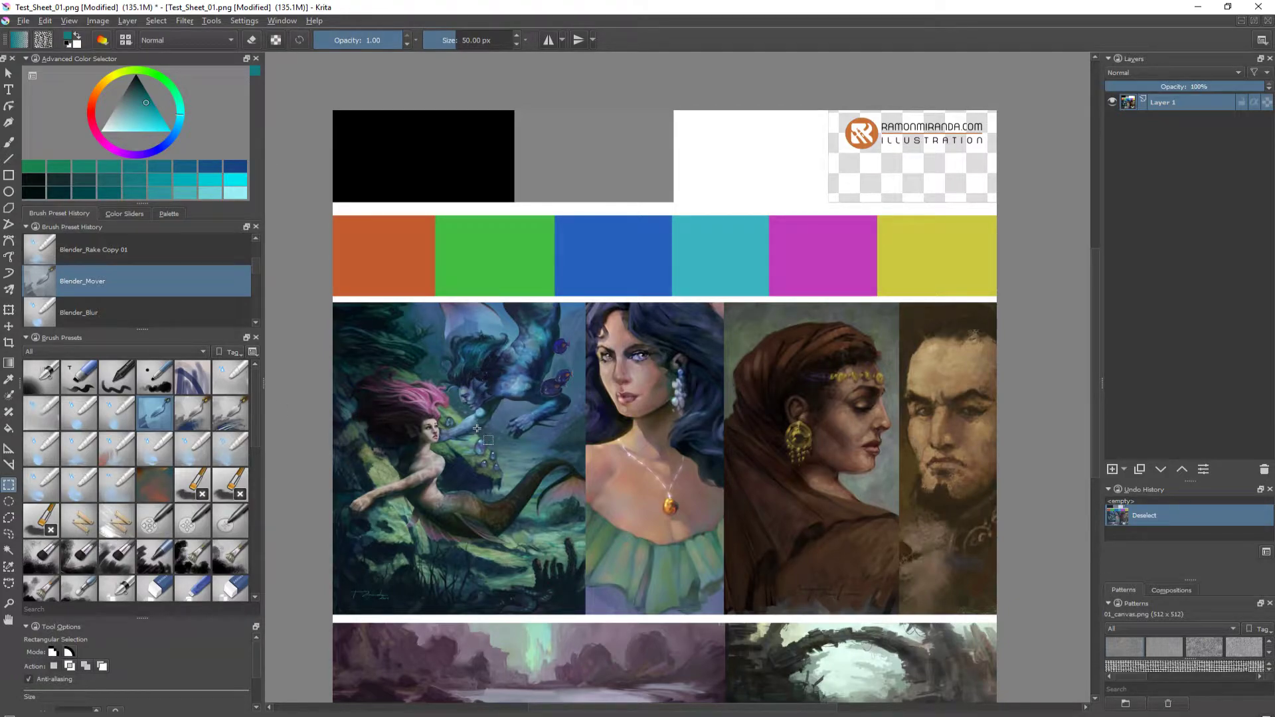
# - Activate the Freehand Brush with the Blender_Basic preset and enlarge the brush to about 174 px
pyautogui.keyDown('ctrl'); pyautogui.scroll(1, 191, 441); pyautogui.keyUp('ctrl')
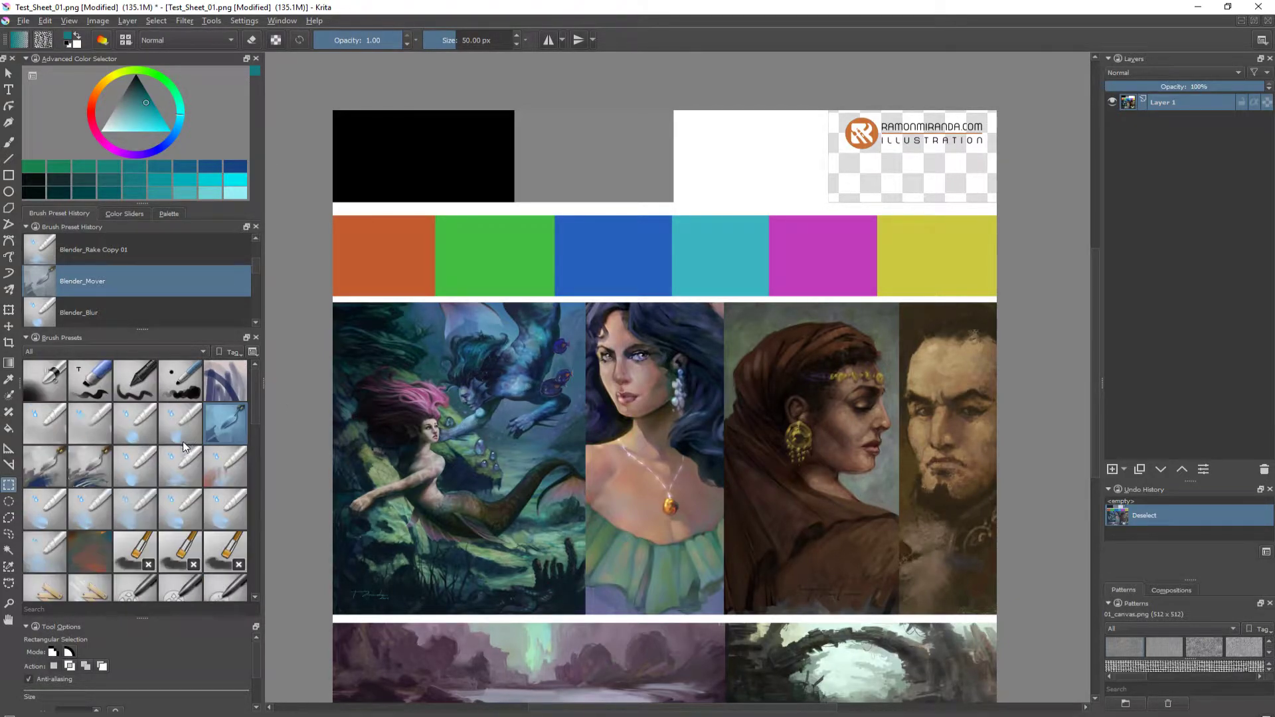
pyautogui.scroll(-3, 181, 447)
pyautogui.scroll(3, 180, 447)
pyautogui.click(38, 425)
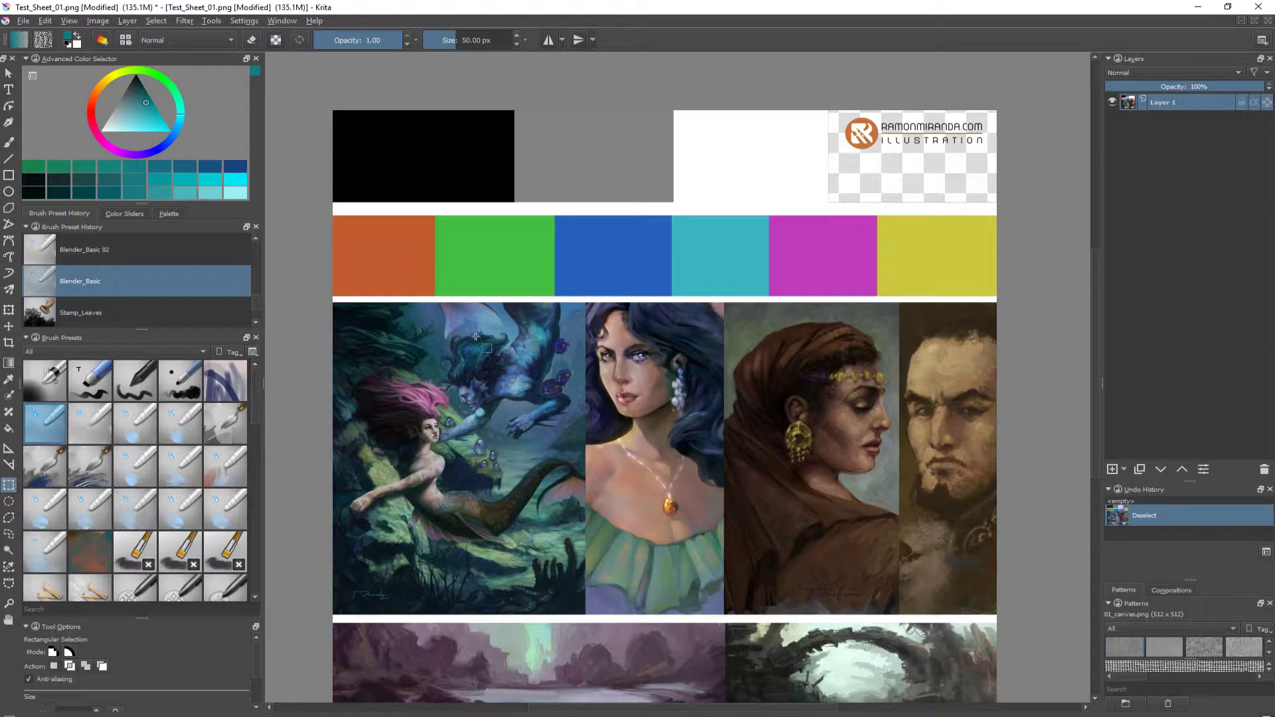
pyautogui.click(9, 142)
pyautogui.scroll(1, 621, 255)
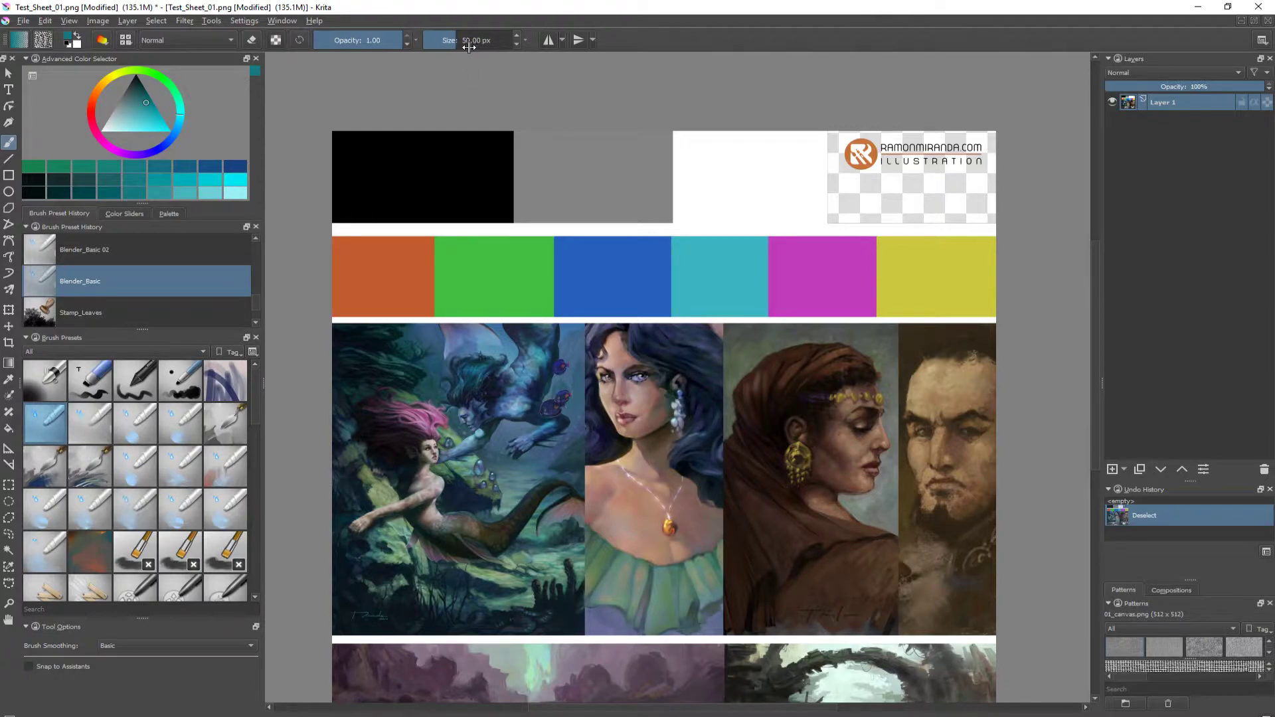
pyautogui.click(88, 428)
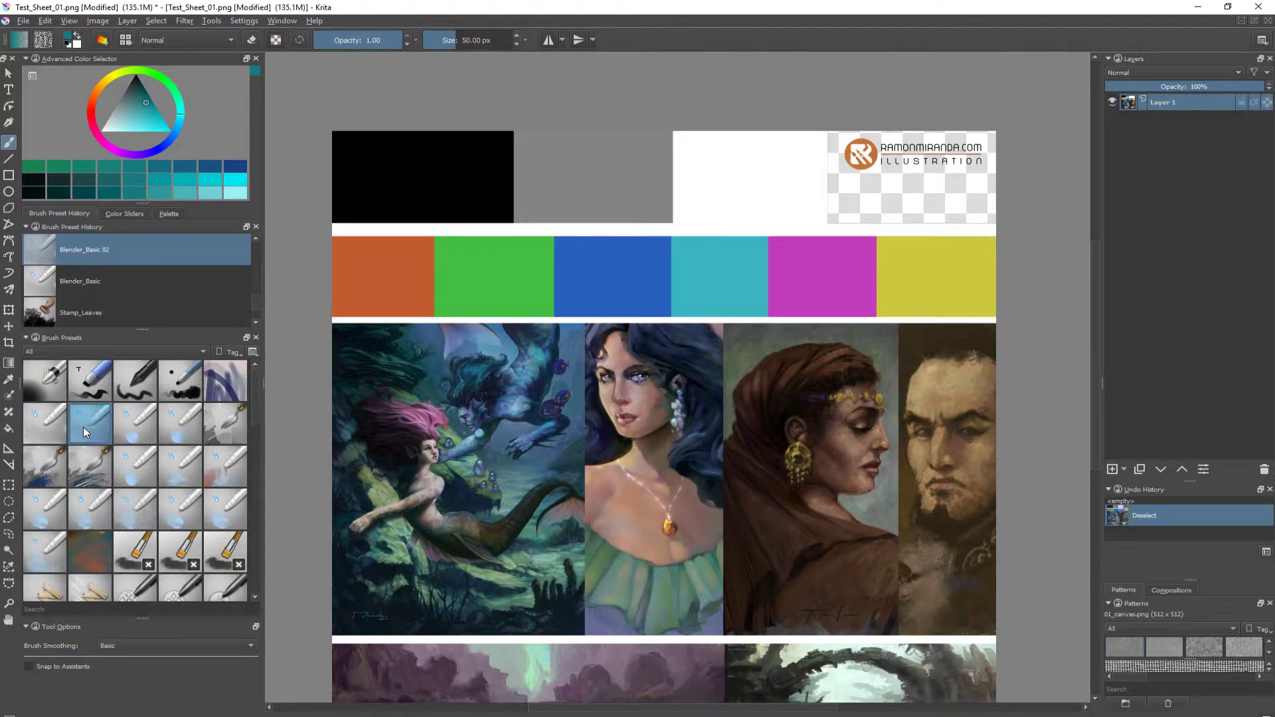
pyautogui.click(48, 427)
pyautogui.keyDown('shift'); pyautogui.moveTo(520, 263); pyautogui.dragTo(587, 264); pyautogui.keyUp('shift')
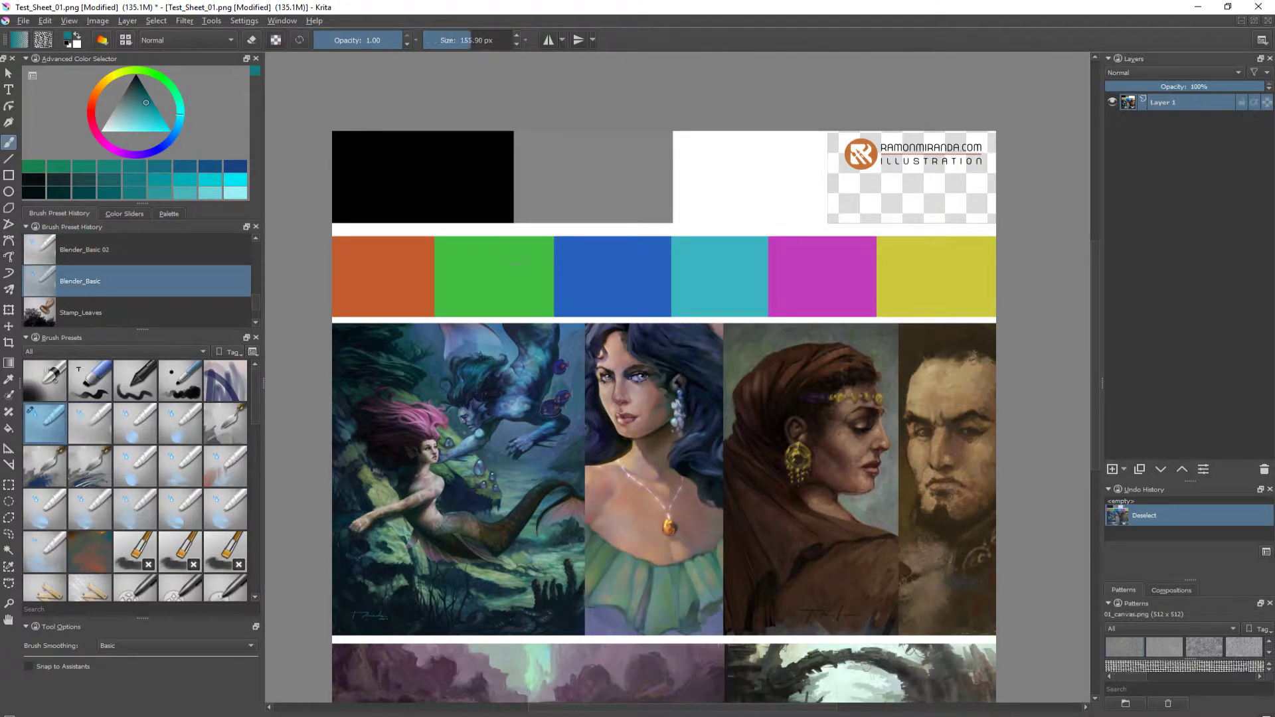
# - Test Blender_Basic across the edges of the green, blue, black, gray and white swatches, and undo the strokes
pyautogui.hotkey('ctrl', '+')
pyautogui.hotkey('ctrl', '+')
pyautogui.moveTo(469, 285); pyautogui.dragTo(665, 537)
pyautogui.moveTo(541, 355); pyautogui.dragTo(497, 302)
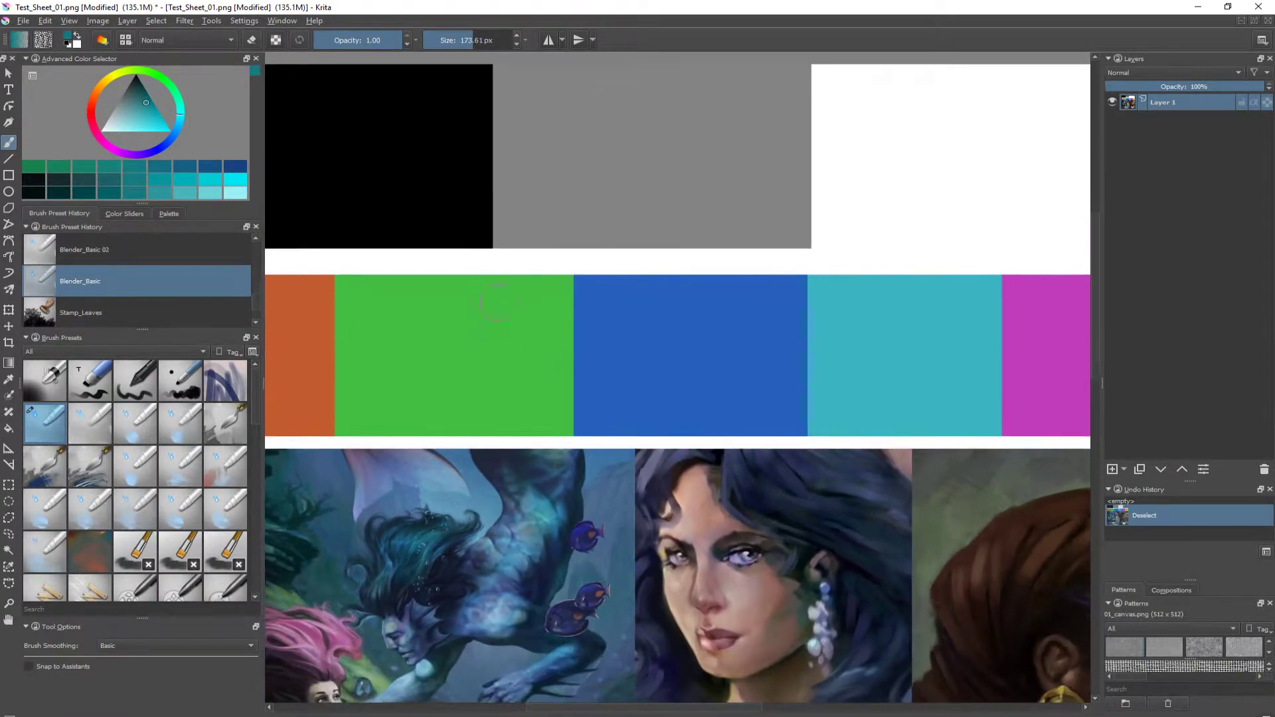
pyautogui.moveTo(566, 339)
pyautogui.mouseDown()
pyautogui.moveTo(578, 403)
pyautogui.moveTo(573, 300)
pyautogui.moveTo(574, 357)
pyautogui.moveTo(600, 334)
pyautogui.moveTo(613, 349)
pyautogui.moveTo(553, 147)
pyautogui.moveTo(1016, 148)
pyautogui.mouseUp()
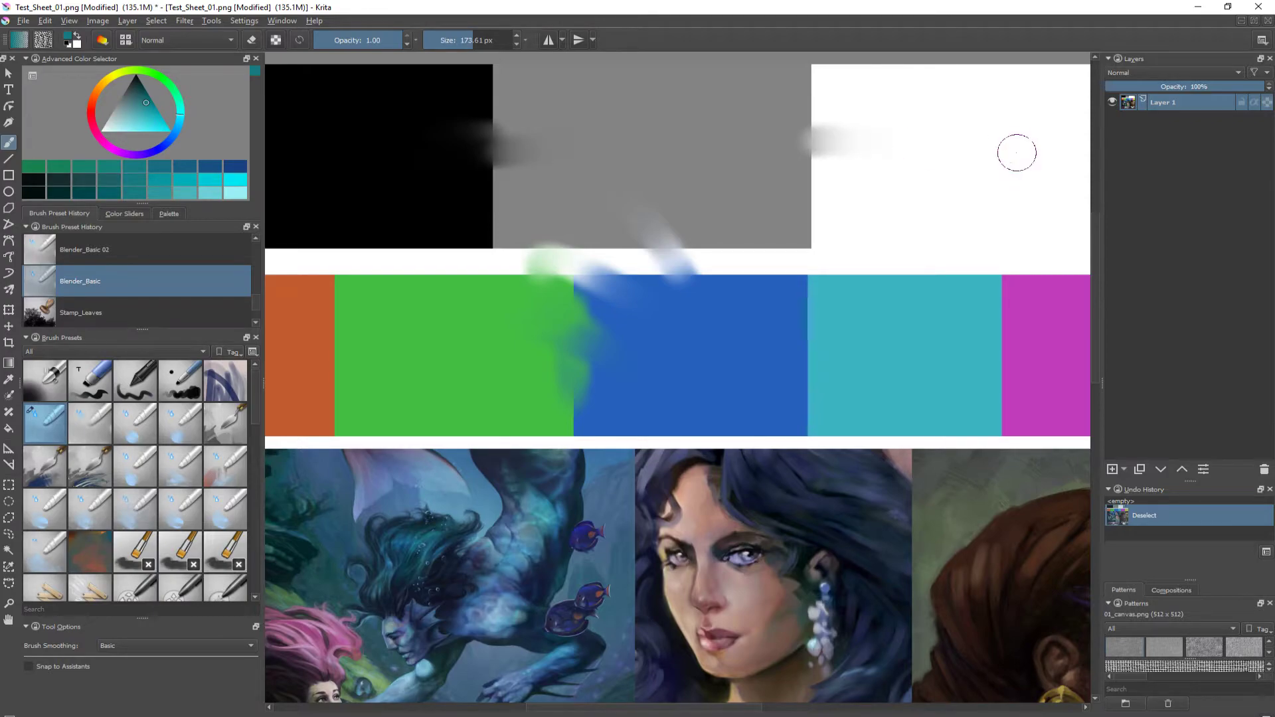
pyautogui.moveTo(682, 163); pyautogui.dragTo(671, 164)
pyautogui.hotkey('ctrl', 'z')
# - Reload the preset's original settings, blend across the border between the mermaid painting and the blue-haired woman's portrait, and undo the strokes
pyautogui.moveTo(669, 442); pyautogui.dragTo(574, 181)
pyautogui.hotkey('ctrl', '+')
pyautogui.moveTo(603, 347); pyautogui.dragTo(692, 381)
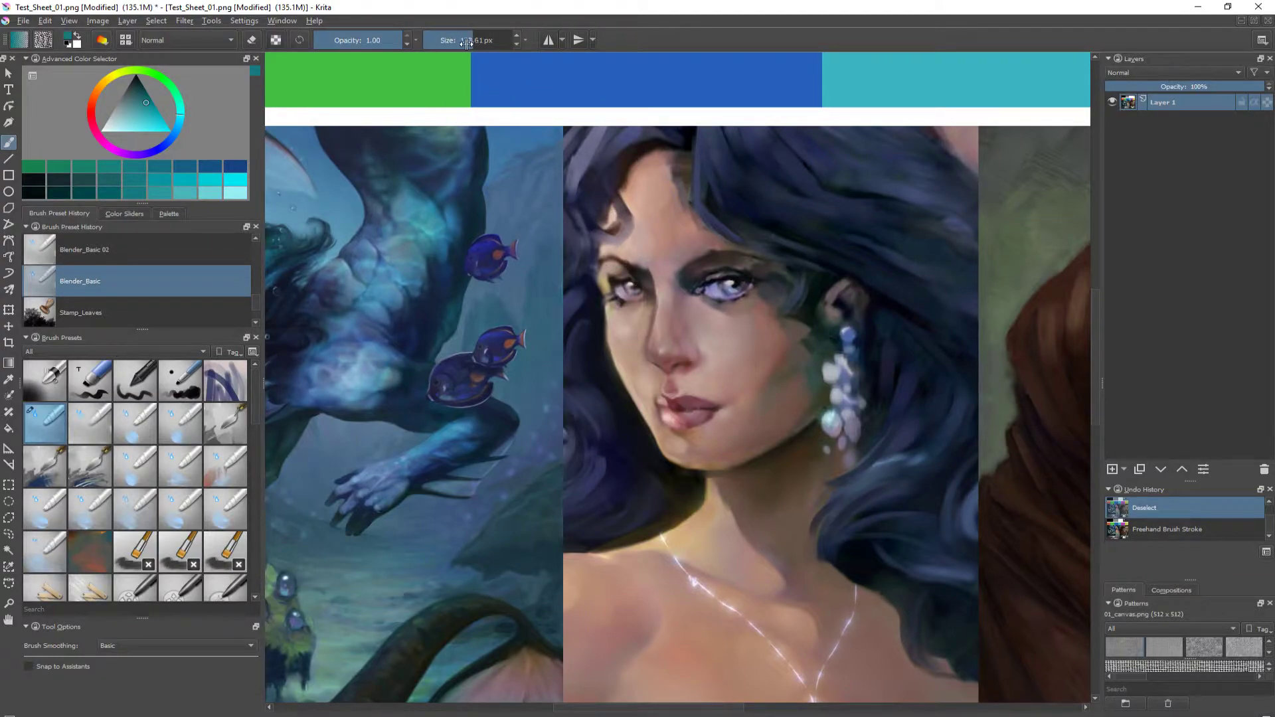
pyautogui.click(302, 42)
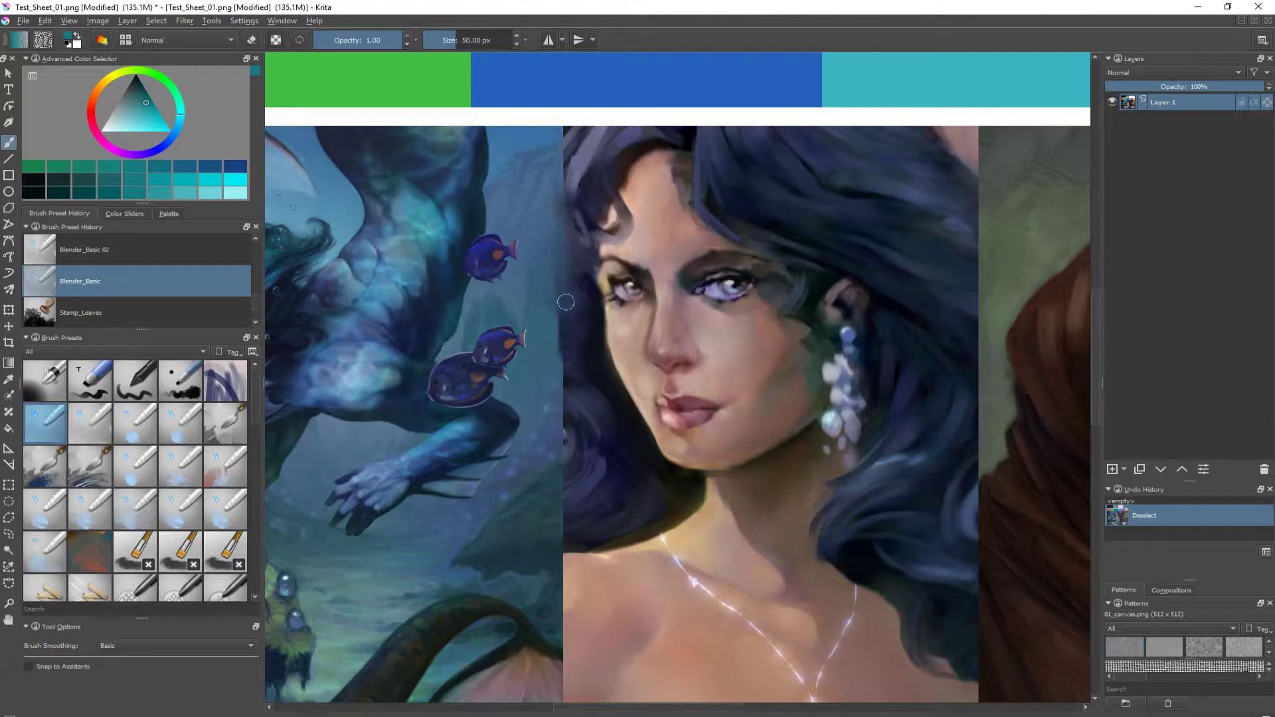
pyautogui.moveTo(532, 313); pyautogui.dragTo(566, 384)
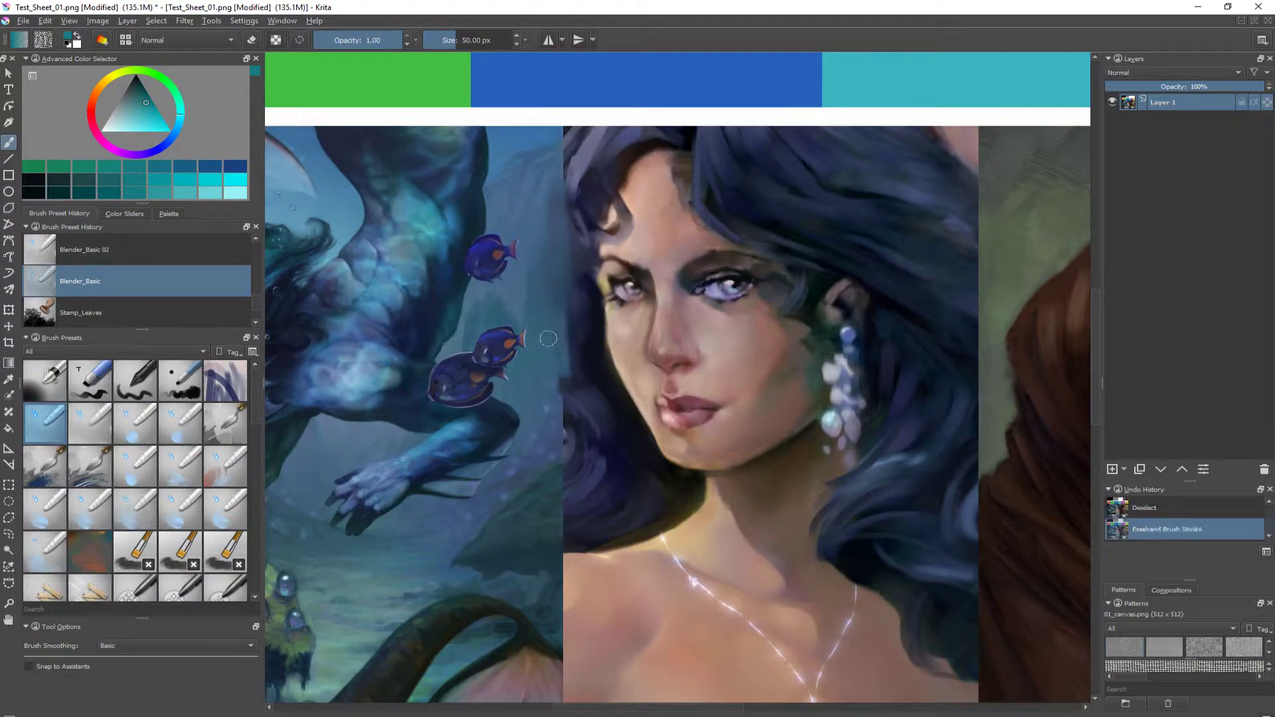
pyautogui.moveTo(541, 326)
pyautogui.mouseDown()
pyautogui.moveTo(578, 297)
pyautogui.moveTo(567, 241)
pyautogui.moveTo(555, 245)
pyautogui.moveTo(564, 176)
pyautogui.moveTo(565, 256)
pyautogui.moveTo(561, 173)
pyautogui.moveTo(528, 188)
pyautogui.moveTo(572, 252)
pyautogui.moveTo(551, 348)
pyautogui.moveTo(544, 274)
pyautogui.moveTo(528, 302)
pyautogui.moveTo(562, 354)
pyautogui.moveTo(553, 413)
pyautogui.moveTo(687, 522)
pyautogui.moveTo(547, 450)
pyautogui.moveTo(481, 472)
pyautogui.moveTo(499, 506)
pyautogui.moveTo(471, 580)
pyautogui.moveTo(362, 551)
pyautogui.mouseUp()
pyautogui.hotkey('ctrl', 'z')
pyautogui.hotkey('ctrl', 'z')
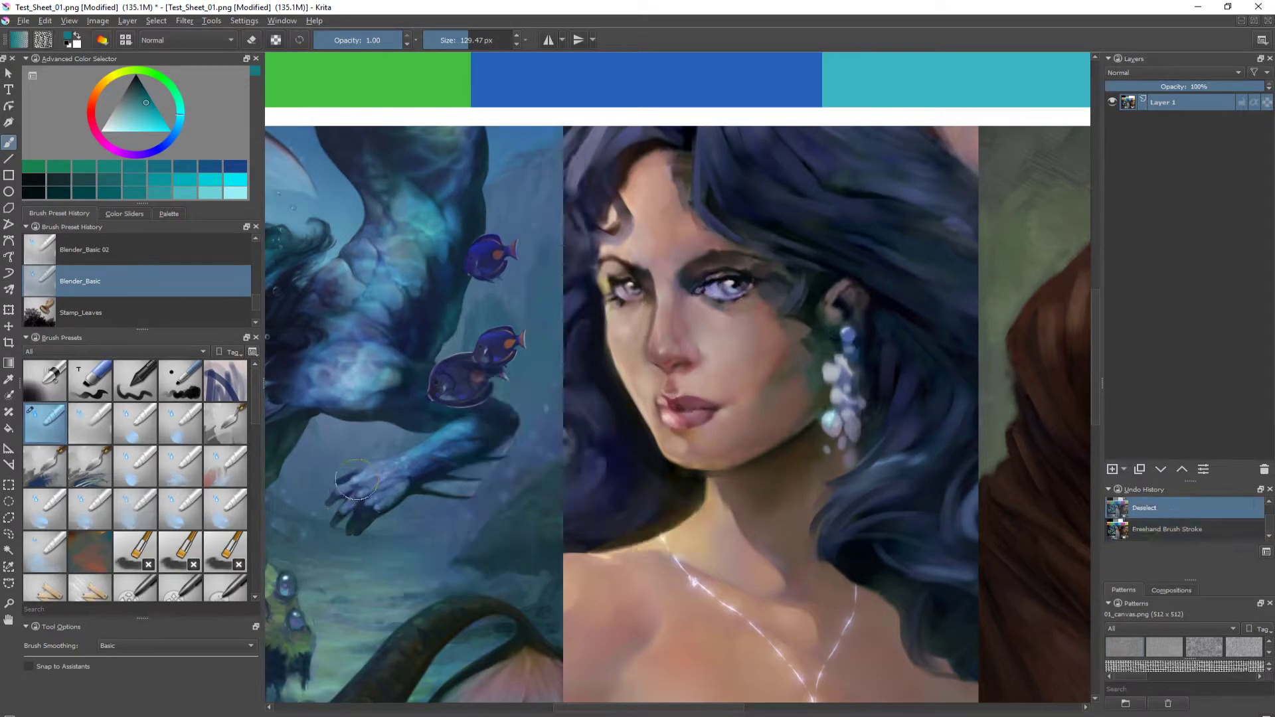
# - Test the Blender_Basic 02 preset at about 133 px and 292 px across the border between the two paintings, undoing each stroke
pyautogui.click(108, 428)
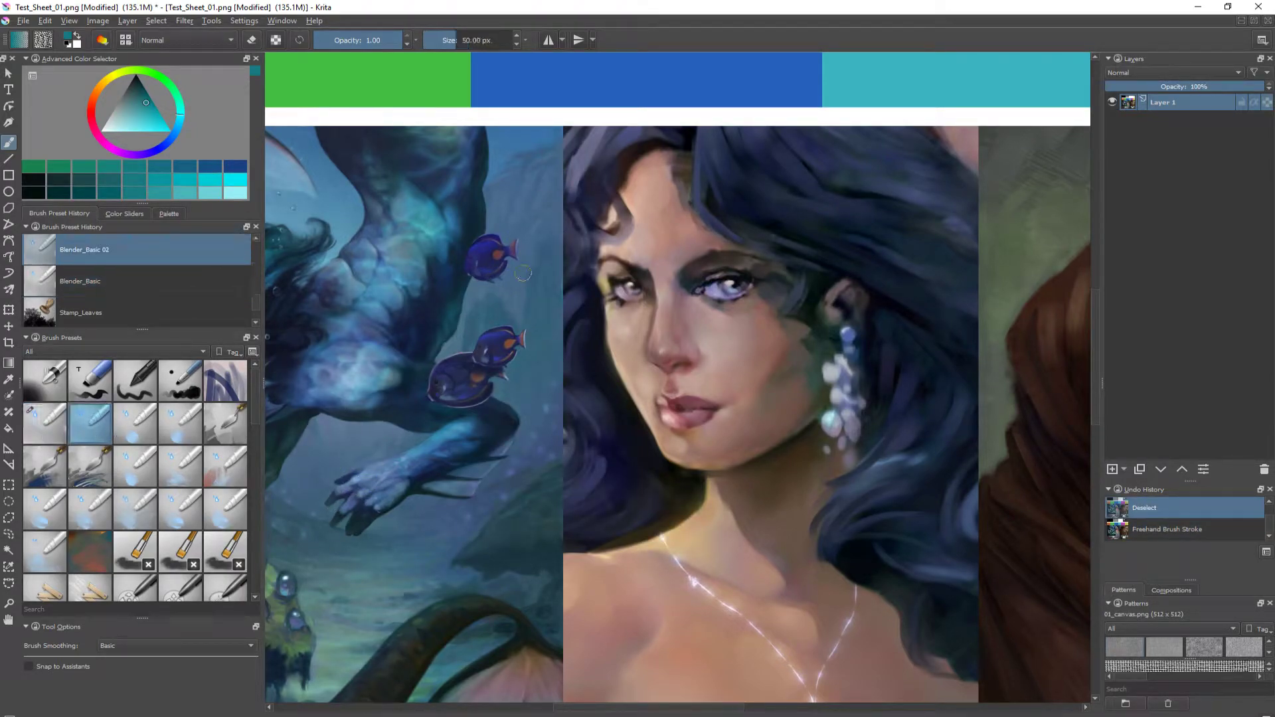
pyautogui.keyDown('shift'); pyautogui.moveTo(540, 281); pyautogui.dragTo(590, 268); pyautogui.keyUp('shift')
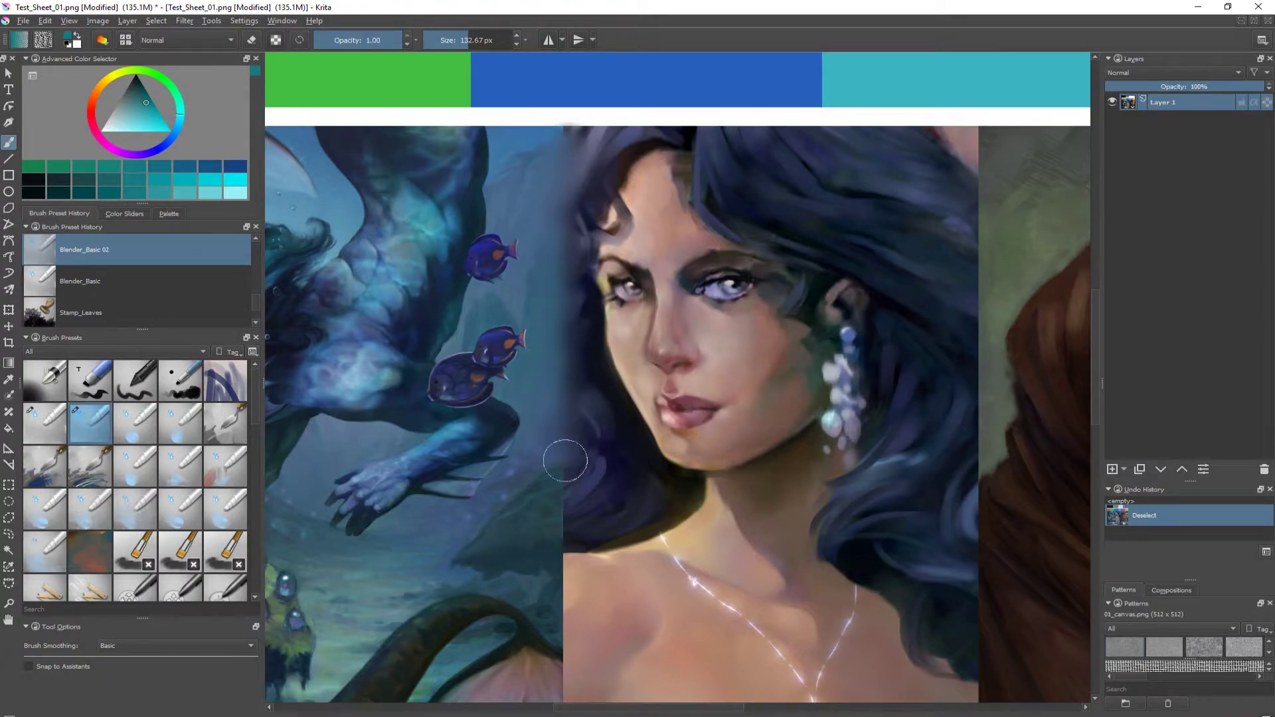
pyautogui.moveTo(565, 461); pyautogui.dragTo(569, 498)
pyautogui.hotkey('ctrl', 'z')
pyautogui.moveTo(571, 344)
pyautogui.mouseDown()
pyautogui.moveTo(682, 431)
pyautogui.moveTo(694, 530)
pyautogui.moveTo(473, 421)
pyautogui.moveTo(385, 521)
pyautogui.moveTo(505, 604)
pyautogui.mouseUp()
pyautogui.hotkey('ctrl', 'z')
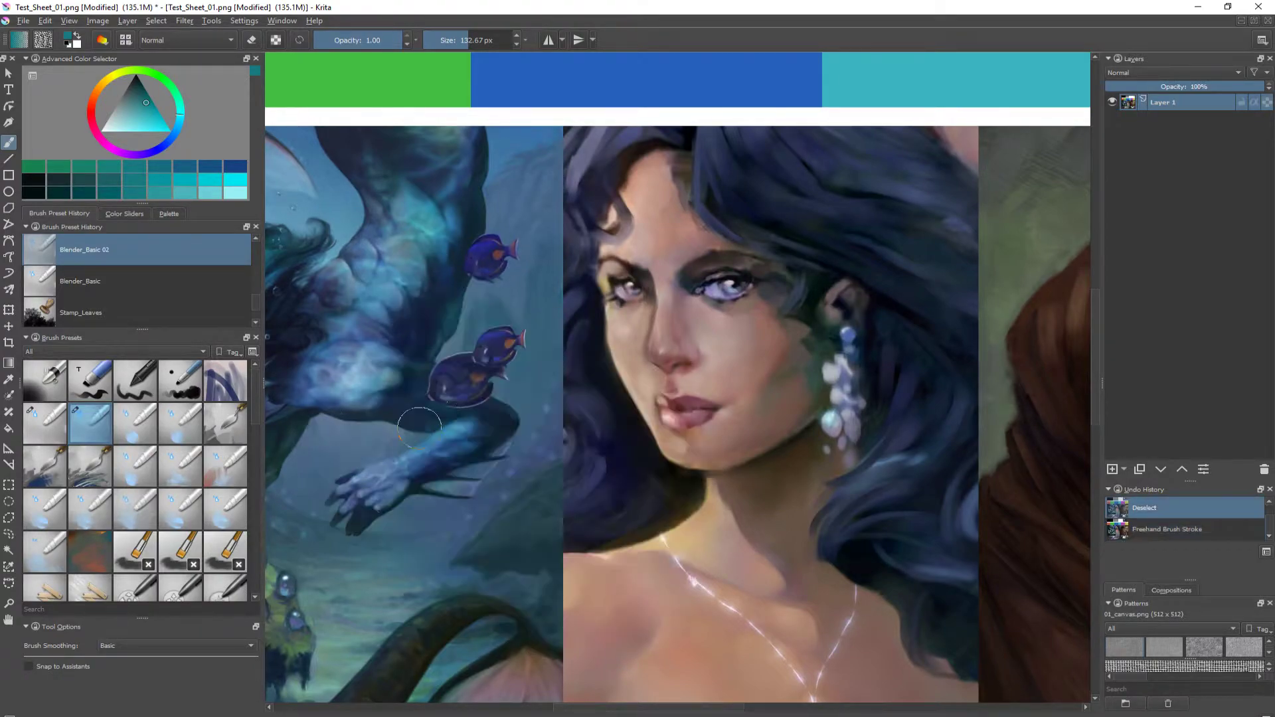
pyautogui.moveTo(498, 322)
pyautogui.keyDown('shift'); pyautogui.mouseDown()
pyautogui.moveTo(550, 322)
pyautogui.moveTo(676, 418)
pyautogui.moveTo(670, 502)
pyautogui.moveTo(597, 524)
pyautogui.moveTo(618, 531)
pyautogui.mouseUp(); pyautogui.keyUp('shift')
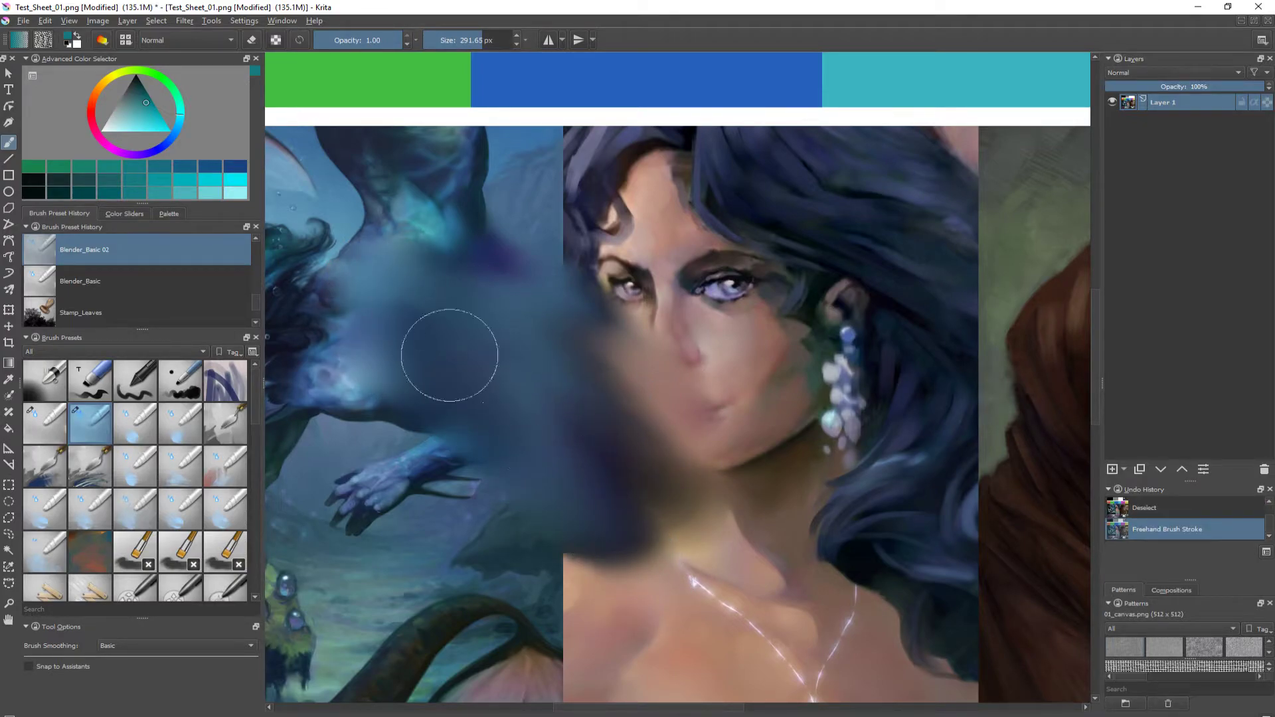
pyautogui.hotkey('ctrl', 'z')
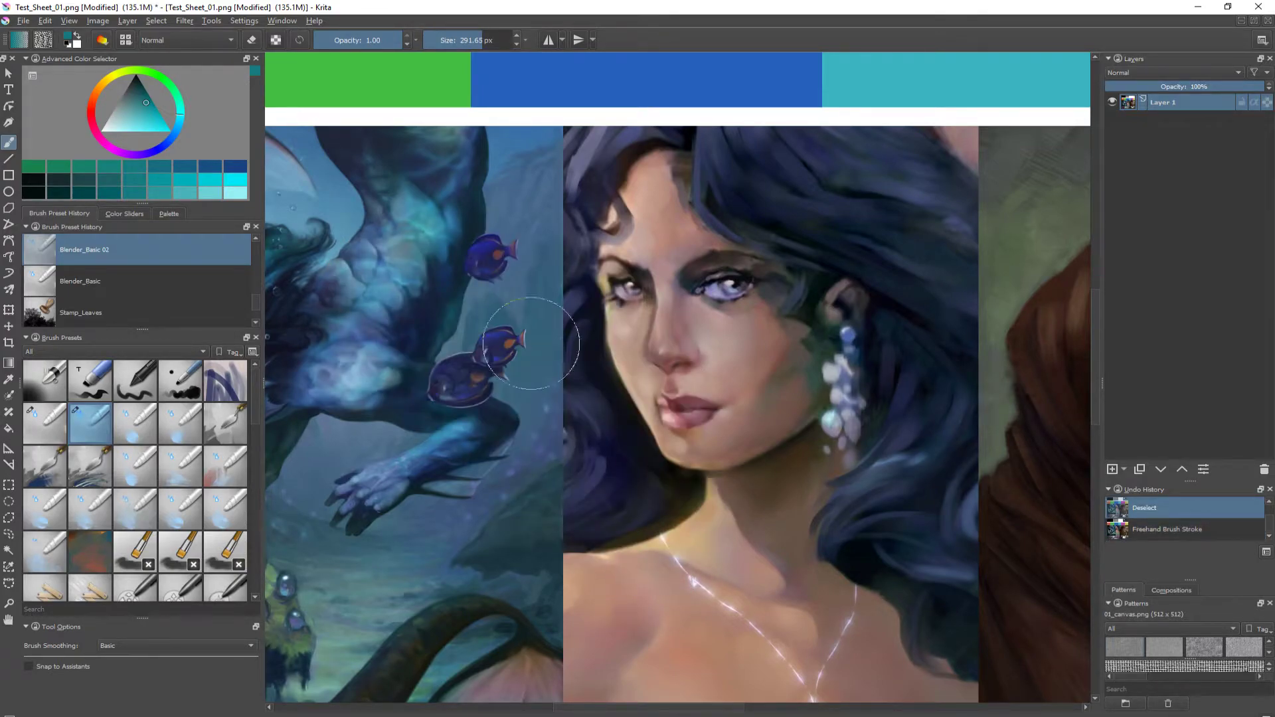
# - Turn on Instant Preview Mode, smear across the border between the two paintings, and undo the stroke
pyautogui.click(69, 21)
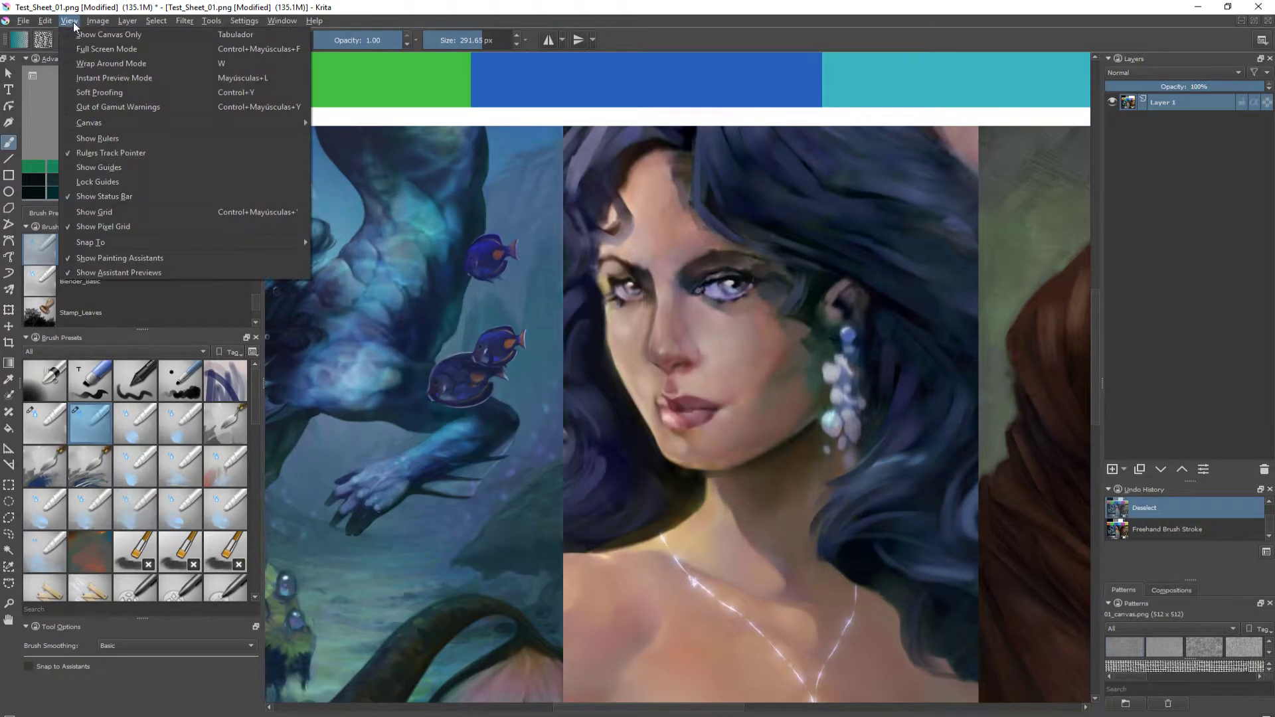
pyautogui.click(114, 81)
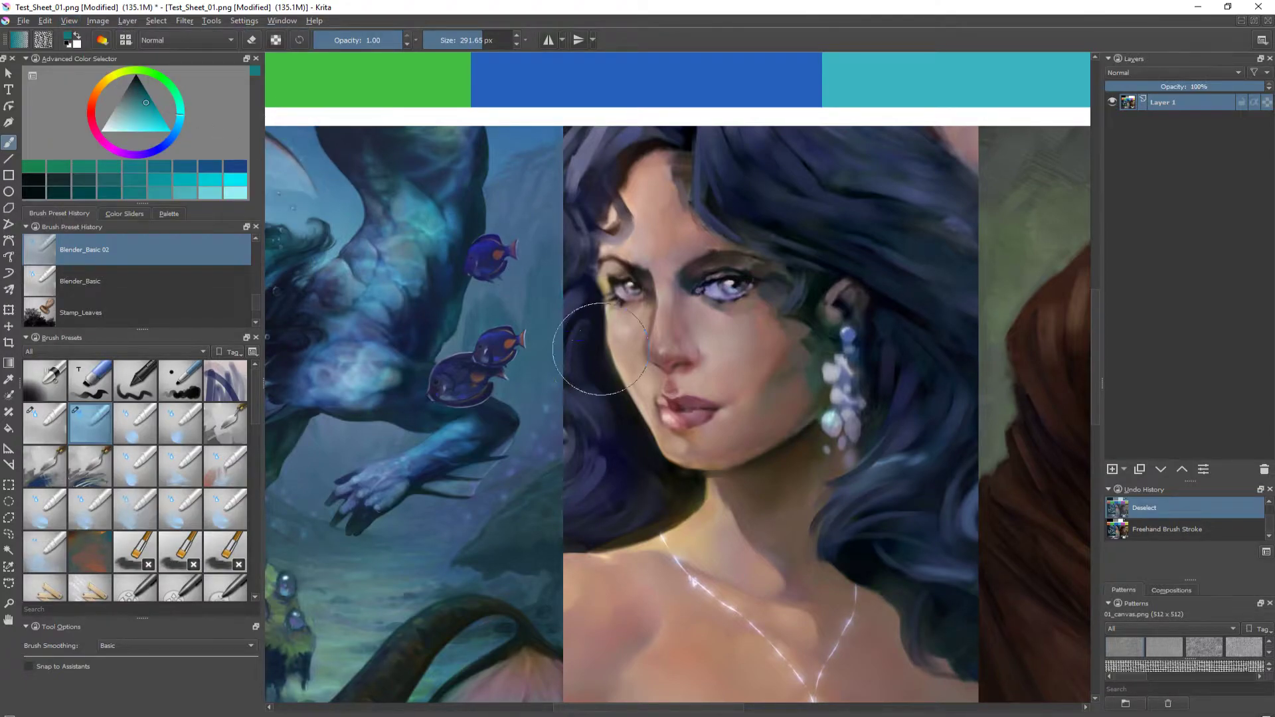
pyautogui.moveTo(601, 349)
pyautogui.mouseDown()
pyautogui.moveTo(786, 484)
pyautogui.moveTo(583, 413)
pyautogui.moveTo(598, 518)
pyautogui.moveTo(538, 598)
pyautogui.moveTo(452, 574)
pyautogui.mouseUp()
pyautogui.hotkey('ctrl', 'z')
# - Turn off Instant Preview Mode and blend the border between the fish background and the woman's dark hair
pyautogui.click(69, 20)
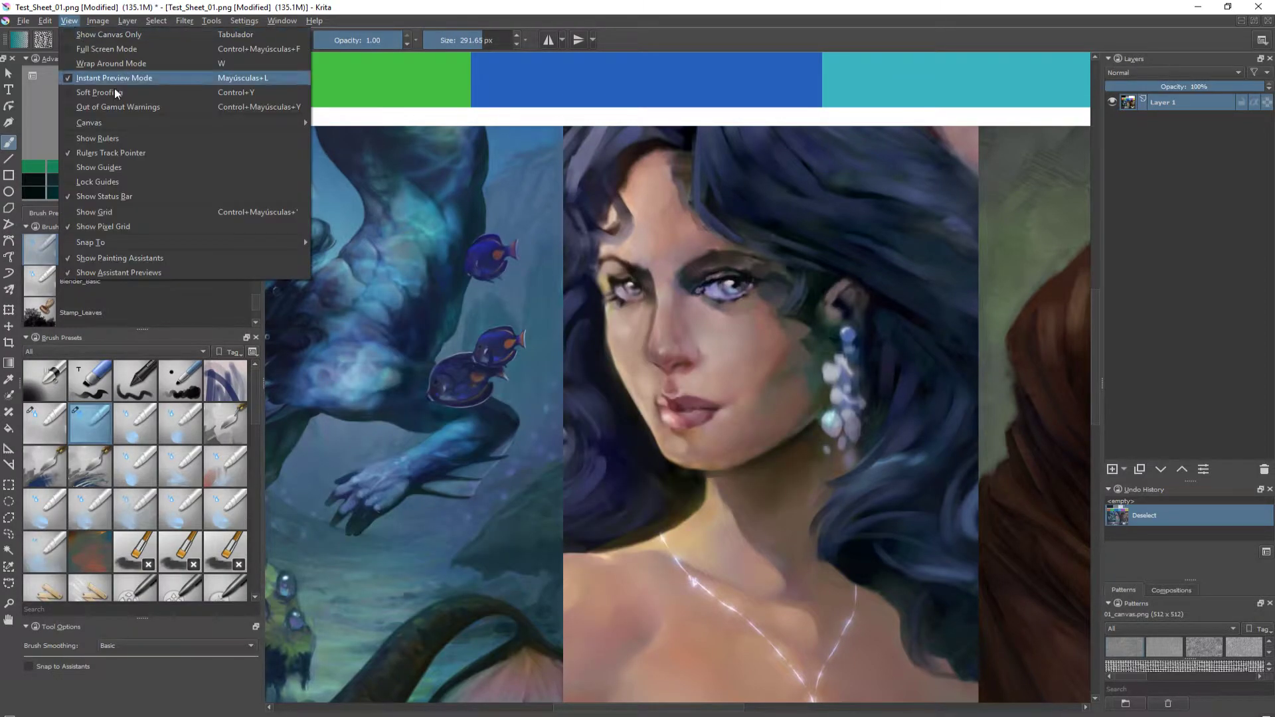
pyautogui.click(114, 77)
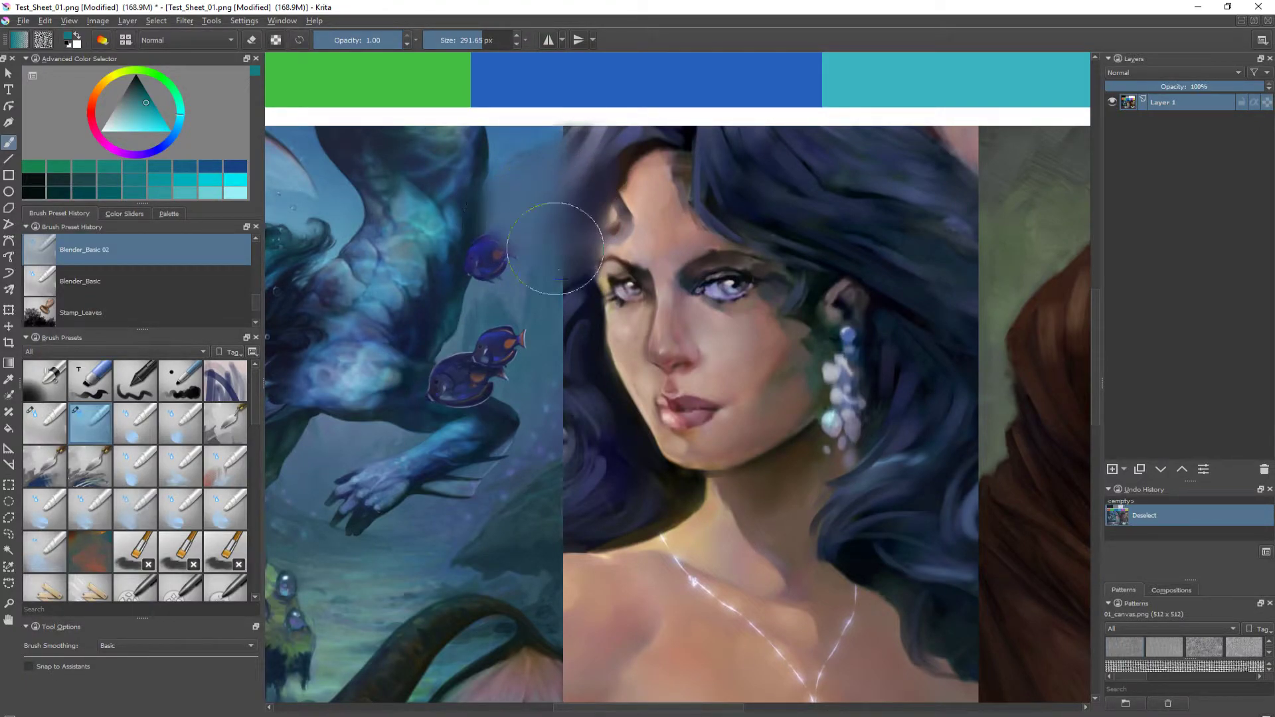
pyautogui.moveTo(555, 248)
pyautogui.mouseDown()
pyautogui.moveTo(563, 385)
pyautogui.moveTo(505, 474)
pyautogui.moveTo(550, 361)
pyautogui.moveTo(552, 307)
pyautogui.mouseUp()
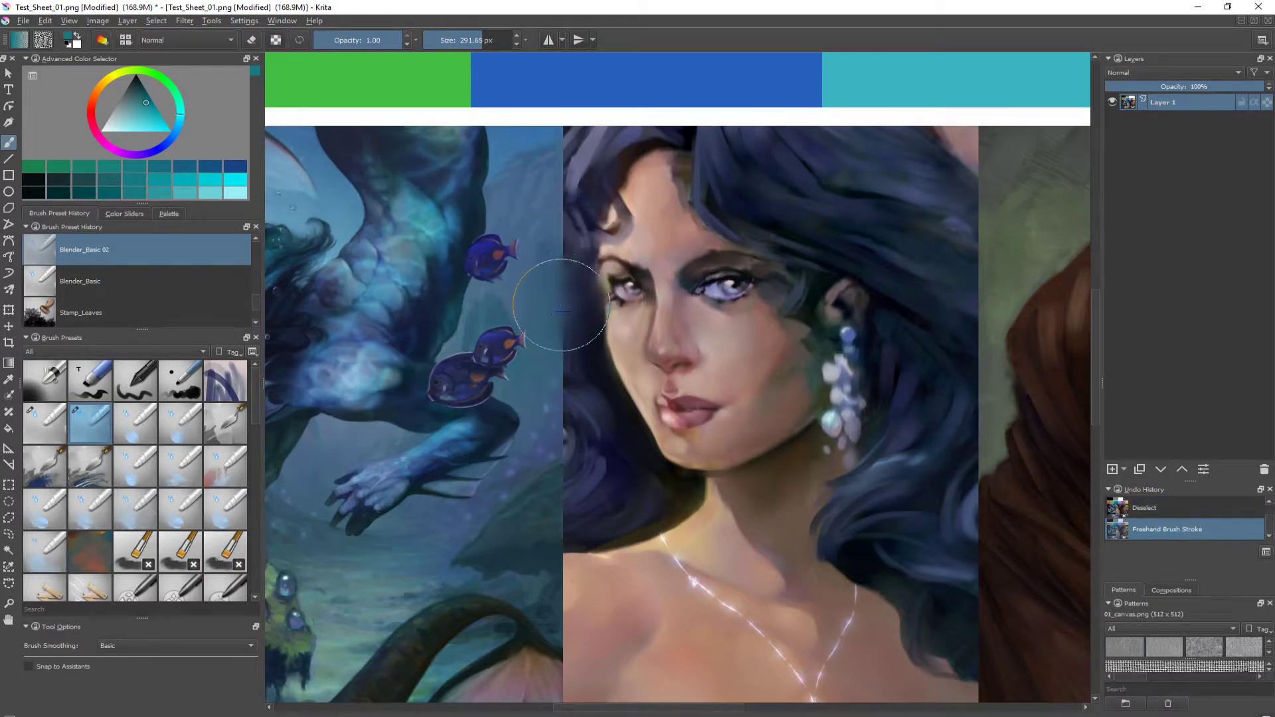
pyautogui.moveTo(561, 305); pyautogui.dragTo(567, 299)
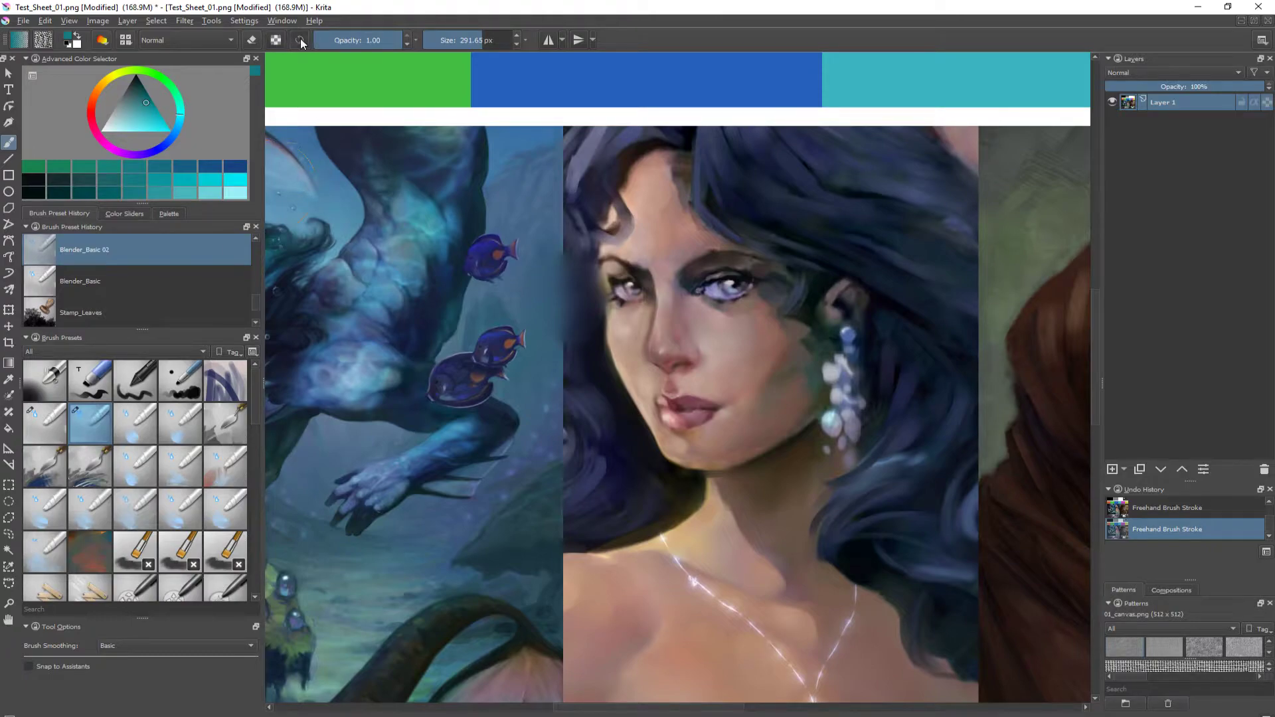
# - Test the Blender_Blur preset at about 190 px across the fish, the blue arm and the woman's hair, undoing each stroke
pyautogui.click(134, 423)
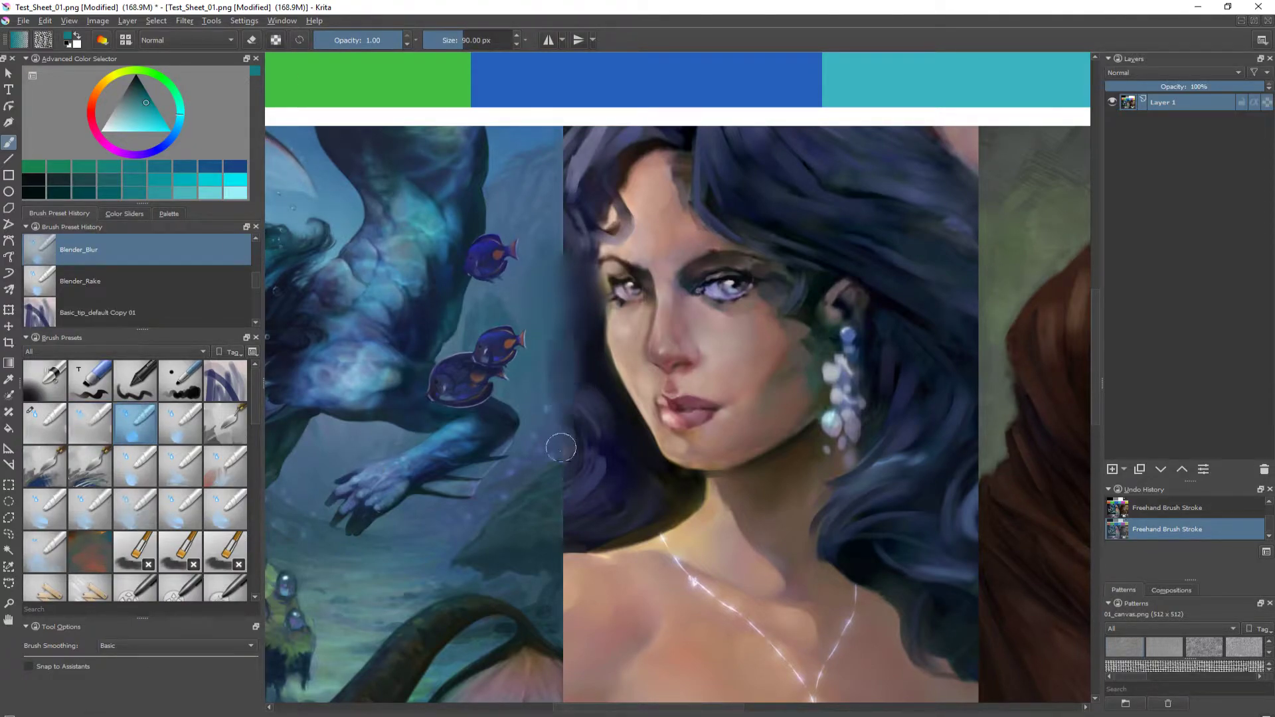
pyautogui.hotkey('ctrl', 'z')
pyautogui.keyDown('shift'); pyautogui.moveTo(564, 332); pyautogui.dragTo(597, 334); pyautogui.keyUp('shift')
pyautogui.moveTo(591, 382)
pyautogui.mouseDown()
pyautogui.moveTo(578, 408)
pyautogui.moveTo(526, 421)
pyautogui.moveTo(591, 540)
pyautogui.moveTo(389, 440)
pyautogui.mouseUp()
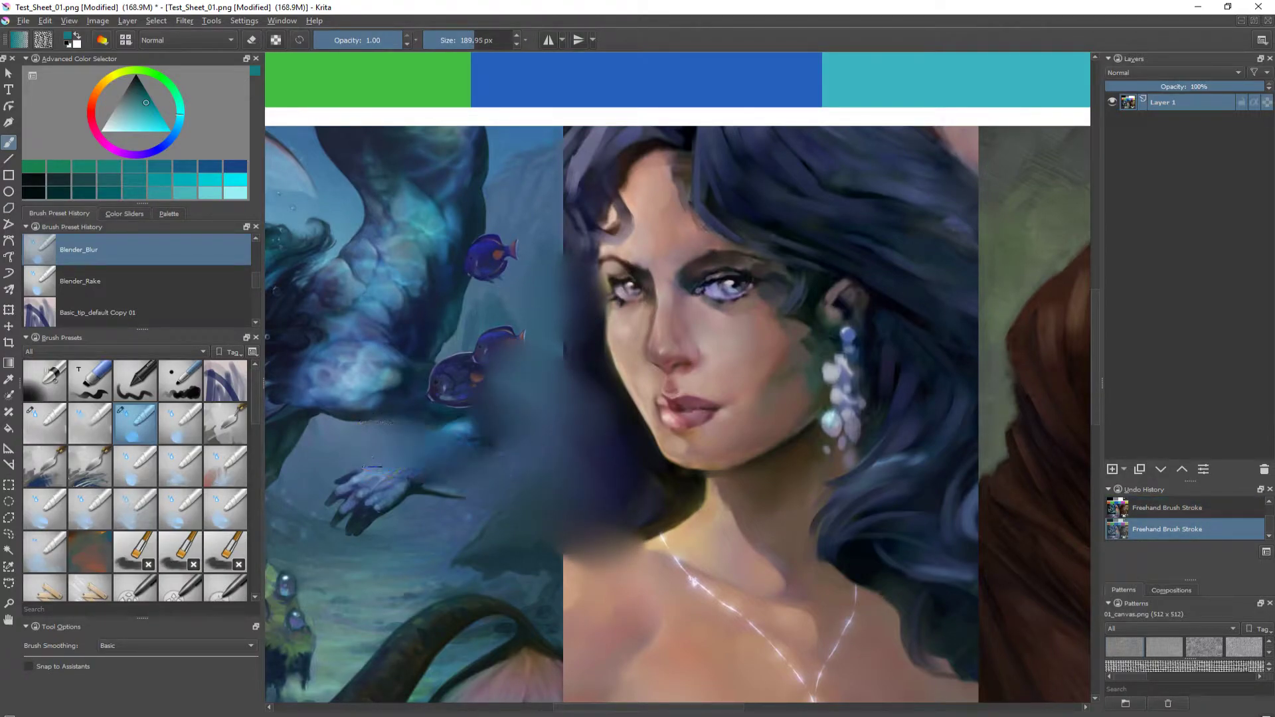
pyautogui.hotkey('ctrl', 'z')
pyautogui.moveTo(487, 264)
pyautogui.mouseDown()
pyautogui.moveTo(595, 429)
pyautogui.moveTo(464, 356)
pyautogui.moveTo(400, 365)
pyautogui.moveTo(627, 506)
pyautogui.moveTo(485, 487)
pyautogui.moveTo(364, 510)
pyautogui.moveTo(412, 518)
pyautogui.mouseUp()
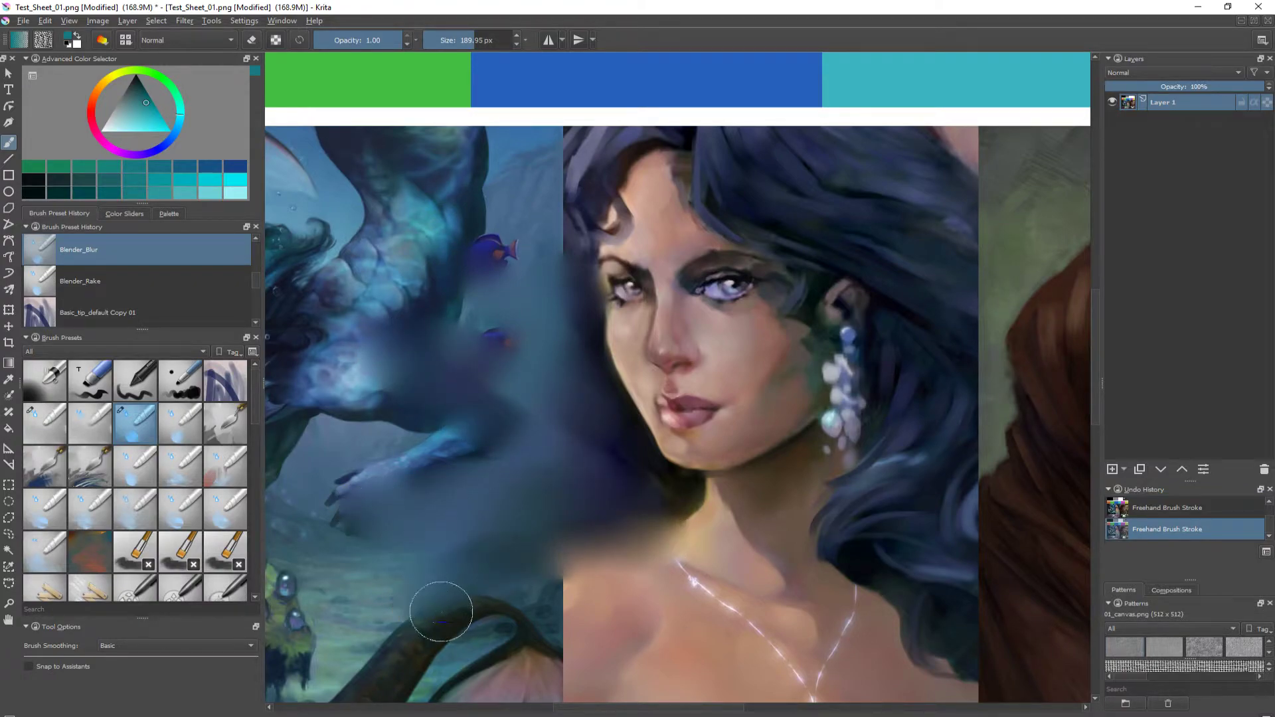
pyautogui.hotkey('ctrl', 'z')
# - Test the Blender_Blur Copy_01 preset at about 303 px along the border beside the woman's hair, and undo the blending
pyautogui.click(180, 424)
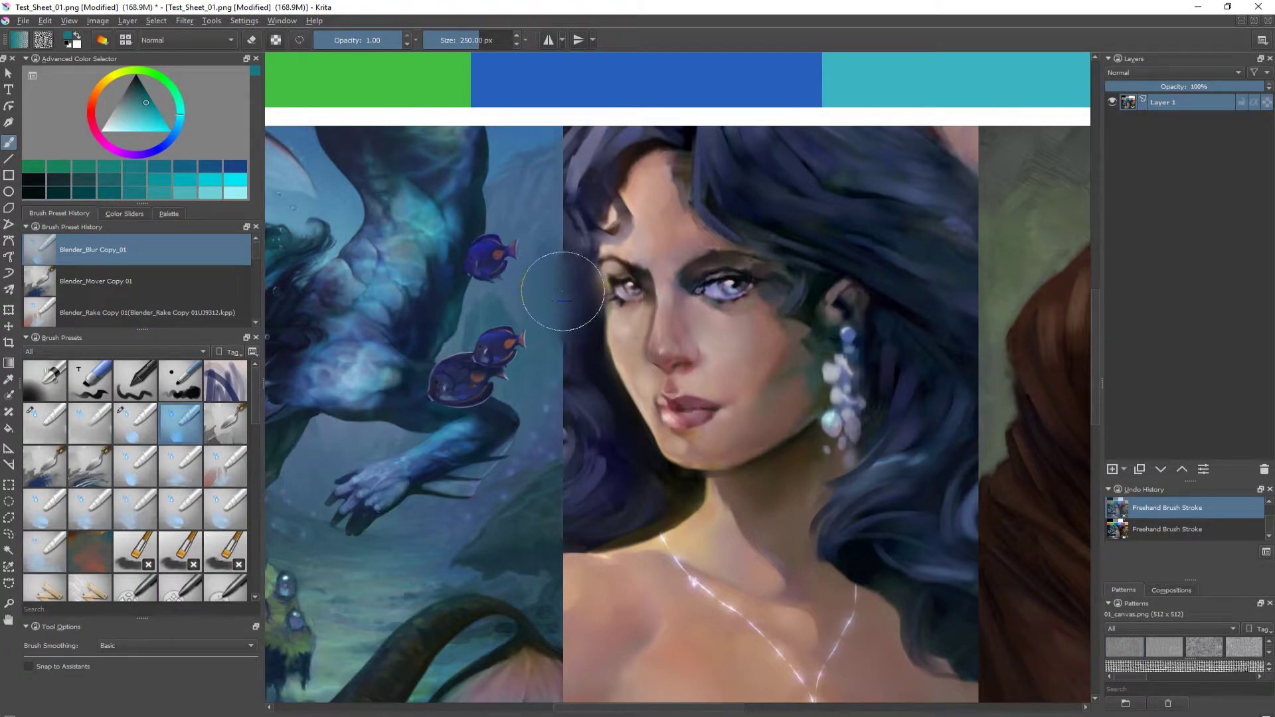
pyautogui.keyDown('shift'); pyautogui.moveTo(563, 263); pyautogui.dragTo(580, 263); pyautogui.keyUp('shift')
pyautogui.press('+')
pyautogui.press('+')
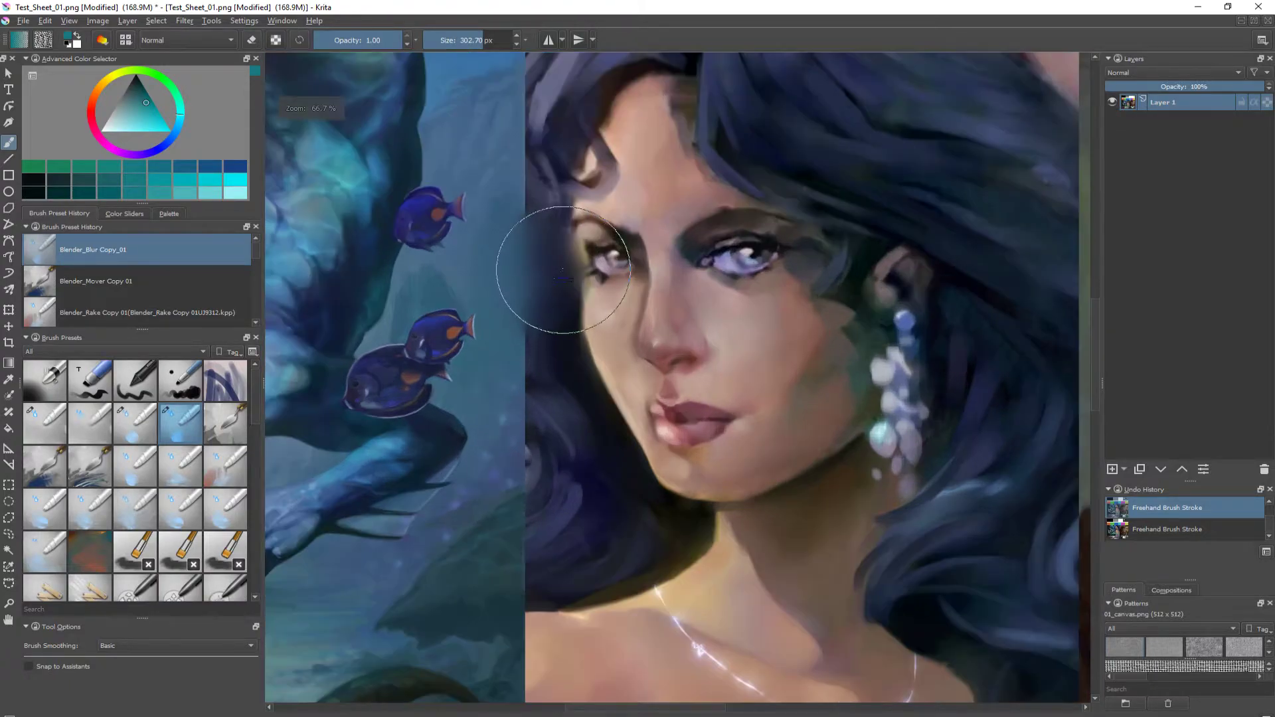
pyautogui.moveTo(500, 226); pyautogui.dragTo(460, 182)
pyautogui.moveTo(446, 335)
pyautogui.mouseDown()
pyautogui.moveTo(737, 489)
pyautogui.moveTo(651, 365)
pyautogui.moveTo(524, 435)
pyautogui.mouseUp()
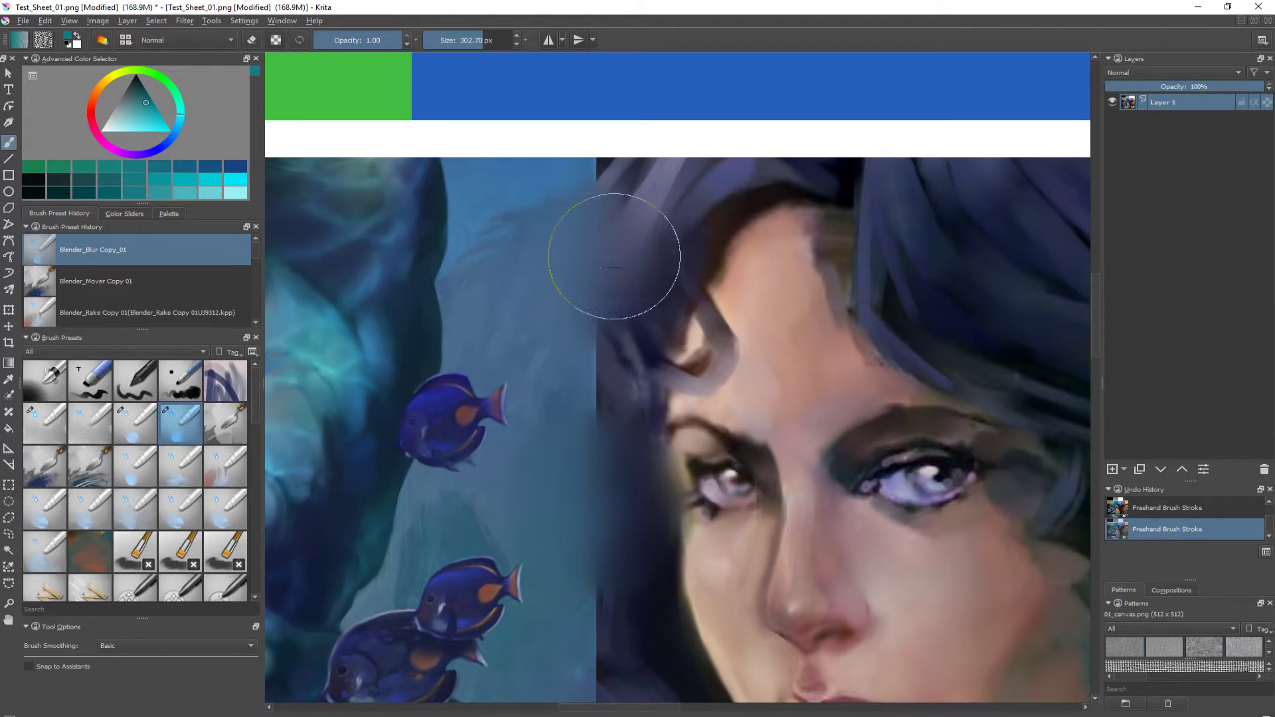
pyautogui.moveTo(614, 256)
pyautogui.mouseDown()
pyautogui.moveTo(618, 215)
pyautogui.moveTo(583, 326)
pyautogui.moveTo(597, 368)
pyautogui.moveTo(593, 322)
pyautogui.moveTo(596, 336)
pyautogui.moveTo(594, 443)
pyautogui.moveTo(593, 243)
pyautogui.moveTo(640, 193)
pyautogui.moveTo(610, 243)
pyautogui.moveTo(543, 291)
pyautogui.mouseUp()
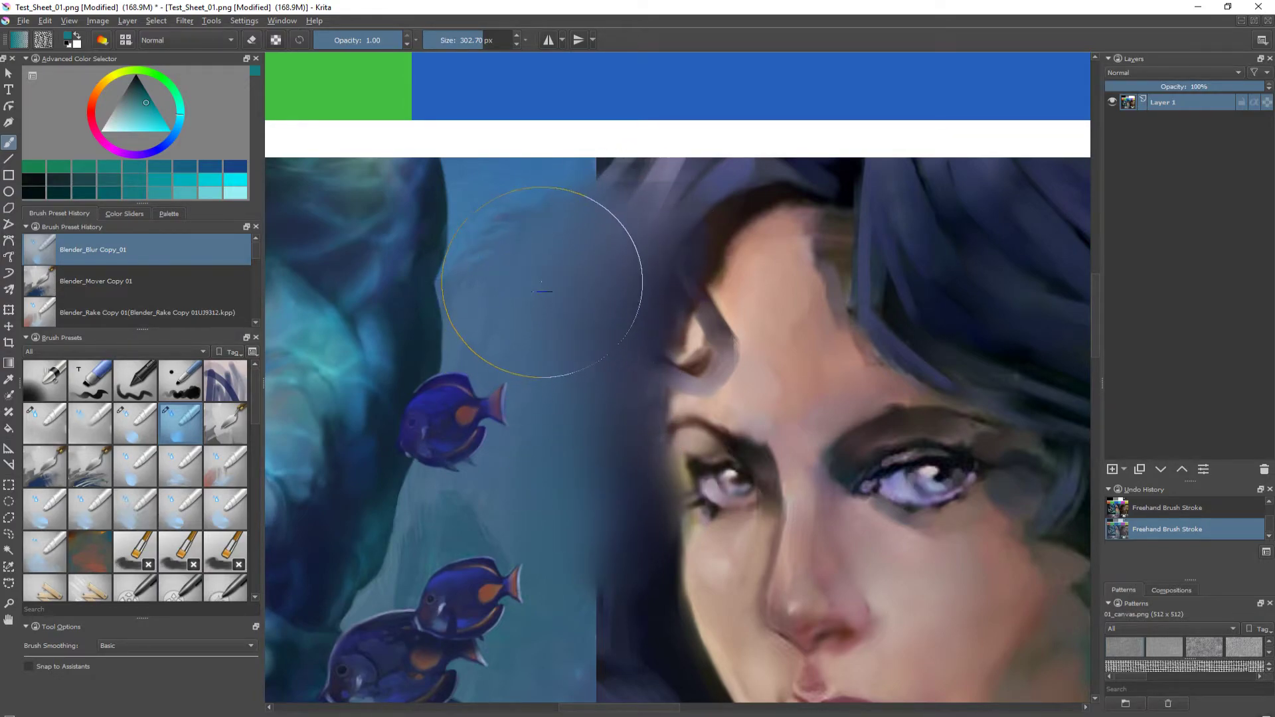
pyautogui.hotkey('ctrl', 'z')
# - Blur the edge between the green and blue swatches with repeated strokes, undoing each attempt
pyautogui.scroll(5, 479, 267)
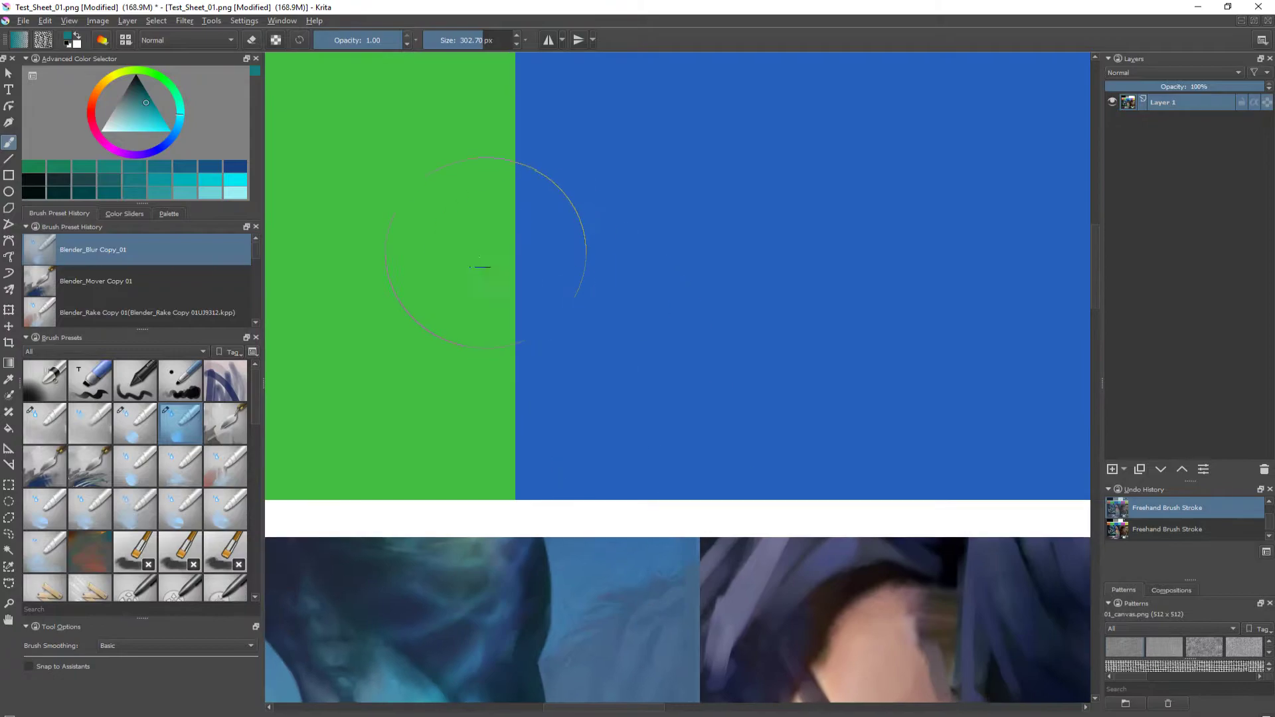
pyautogui.moveTo(479, 267)
pyautogui.mouseDown()
pyautogui.moveTo(508, 196)
pyautogui.moveTo(524, 276)
pyautogui.moveTo(533, 267)
pyautogui.moveTo(515, 105)
pyautogui.mouseUp()
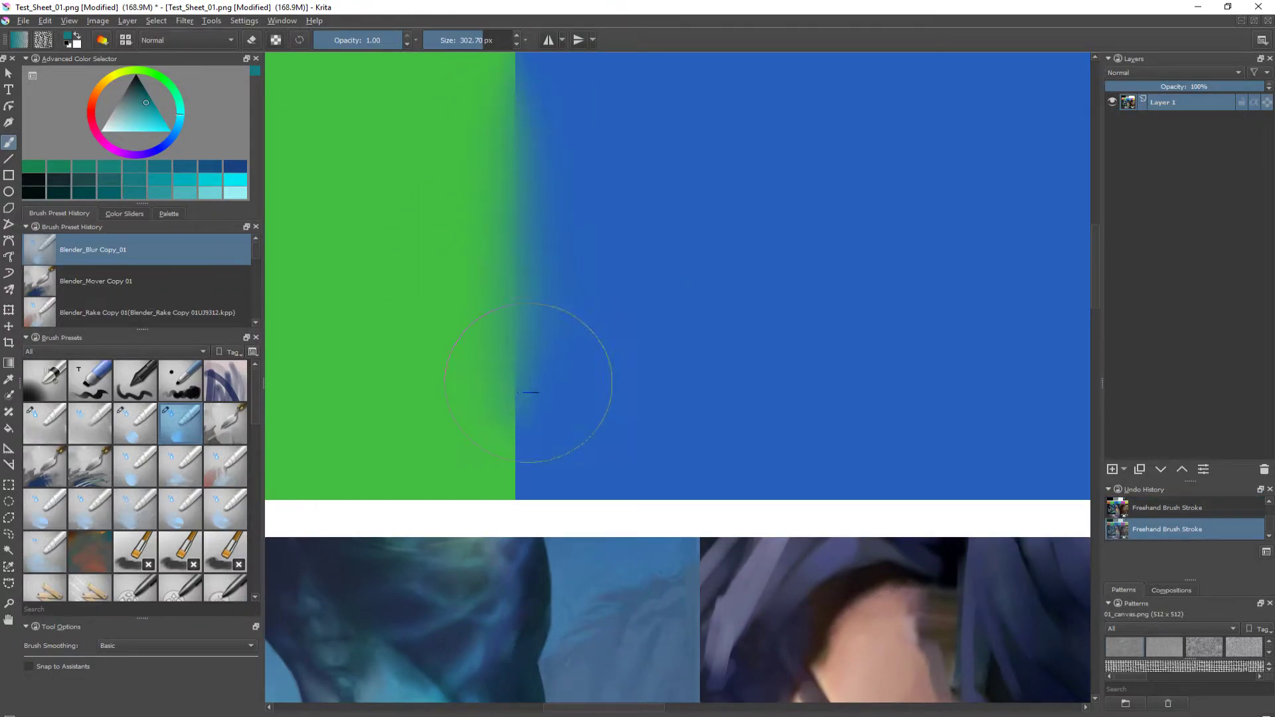
pyautogui.moveTo(519, 309); pyautogui.dragTo(530, 505)
pyautogui.hotkey('ctrl', 'z')
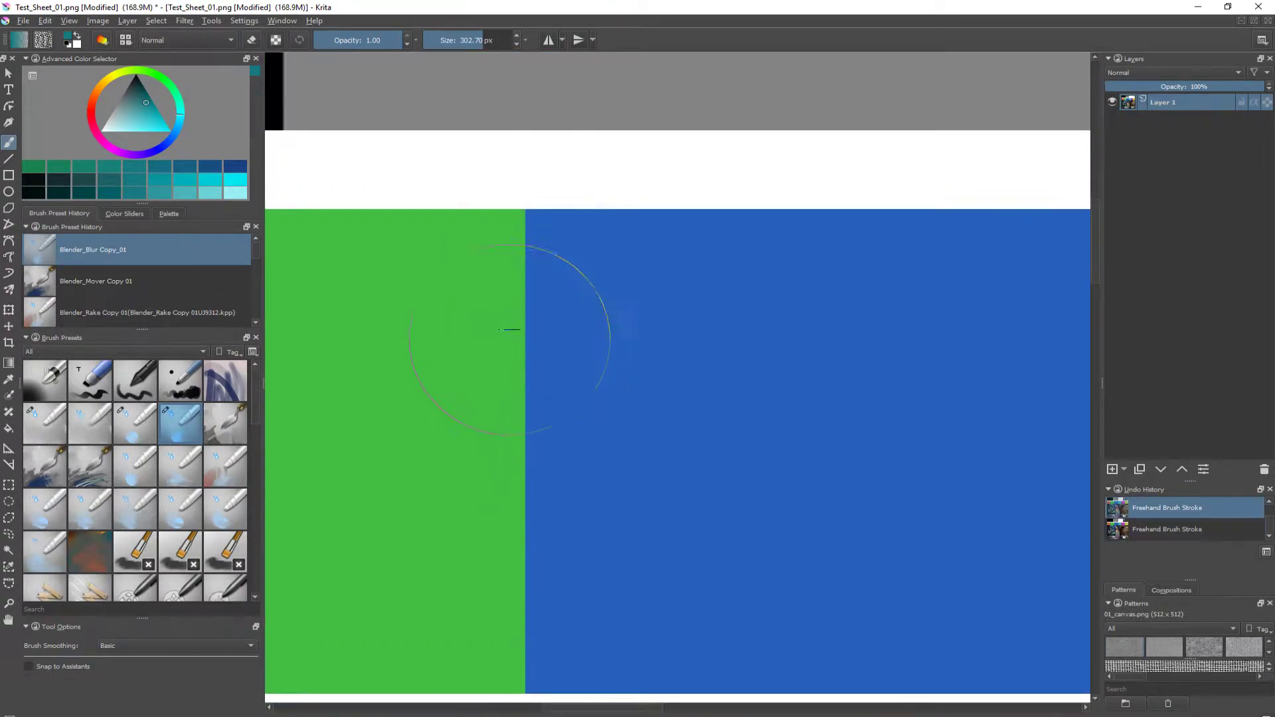
pyautogui.moveTo(511, 339)
pyautogui.mouseDown()
pyautogui.moveTo(525, 569)
pyautogui.moveTo(536, 470)
pyautogui.moveTo(649, 372)
pyautogui.moveTo(626, 368)
pyautogui.moveTo(601, 450)
pyautogui.moveTo(459, 493)
pyautogui.moveTo(475, 559)
pyautogui.moveTo(438, 537)
pyautogui.moveTo(379, 574)
pyautogui.moveTo(508, 608)
pyautogui.moveTo(538, 607)
pyautogui.moveTo(442, 537)
pyautogui.moveTo(548, 327)
pyautogui.mouseUp()
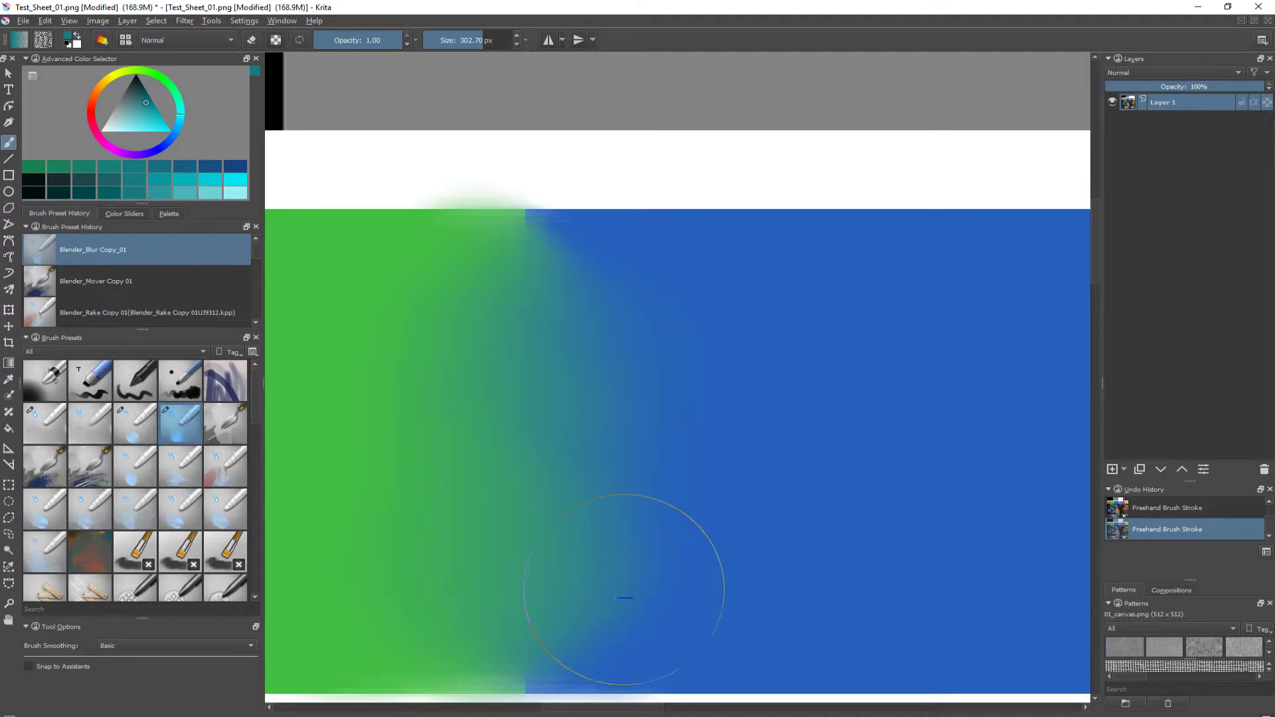
pyautogui.hotkey('ctrl', 'z')
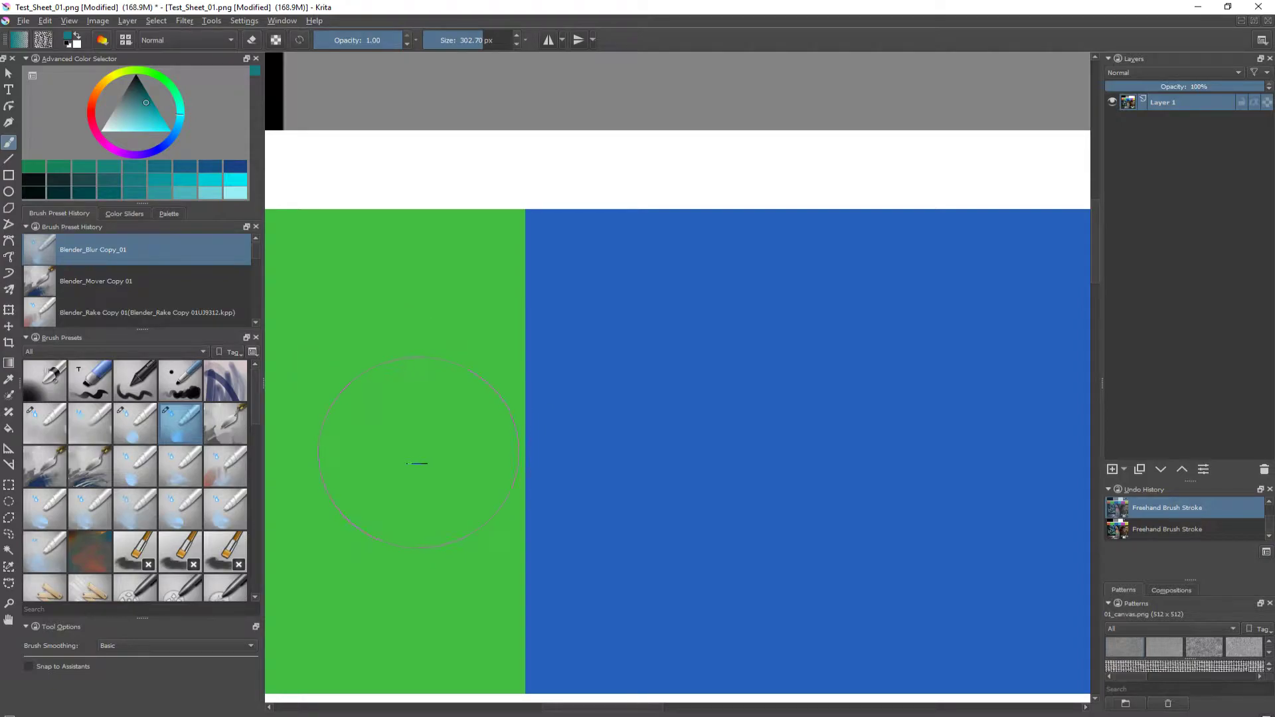
# - Test the Blender_Mover preset at about 77 px across the green and blue swatch edge, undo the strokes and review its brush settings
pyautogui.click(234, 425)
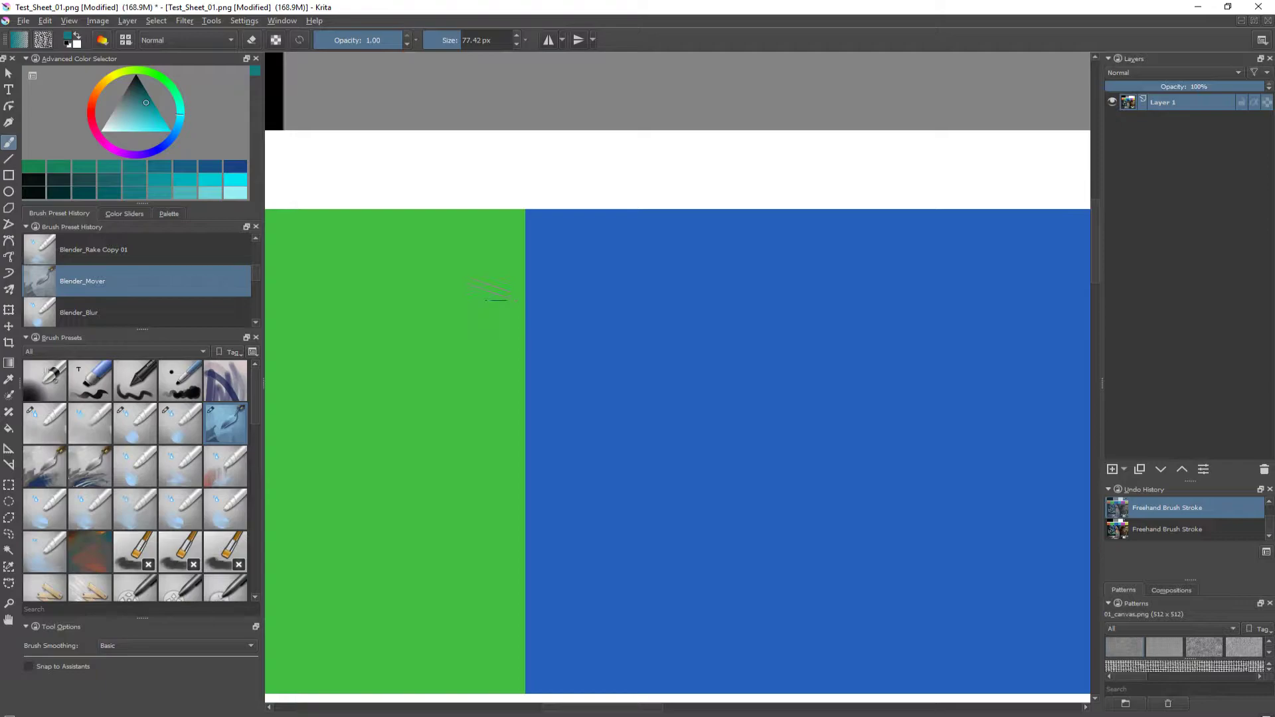
pyautogui.moveTo(495, 300)
pyautogui.mouseDown()
pyautogui.moveTo(599, 345)
pyautogui.moveTo(464, 346)
pyautogui.moveTo(621, 375)
pyautogui.moveTo(420, 367)
pyautogui.moveTo(614, 389)
pyautogui.mouseUp()
pyautogui.hotkey('ctrl', 'z')
pyautogui.moveTo(469, 326)
pyautogui.mouseDown()
pyautogui.moveTo(441, 346)
pyautogui.moveTo(593, 505)
pyautogui.moveTo(604, 362)
pyautogui.moveTo(491, 352)
pyautogui.moveTo(465, 392)
pyautogui.moveTo(653, 439)
pyautogui.mouseUp()
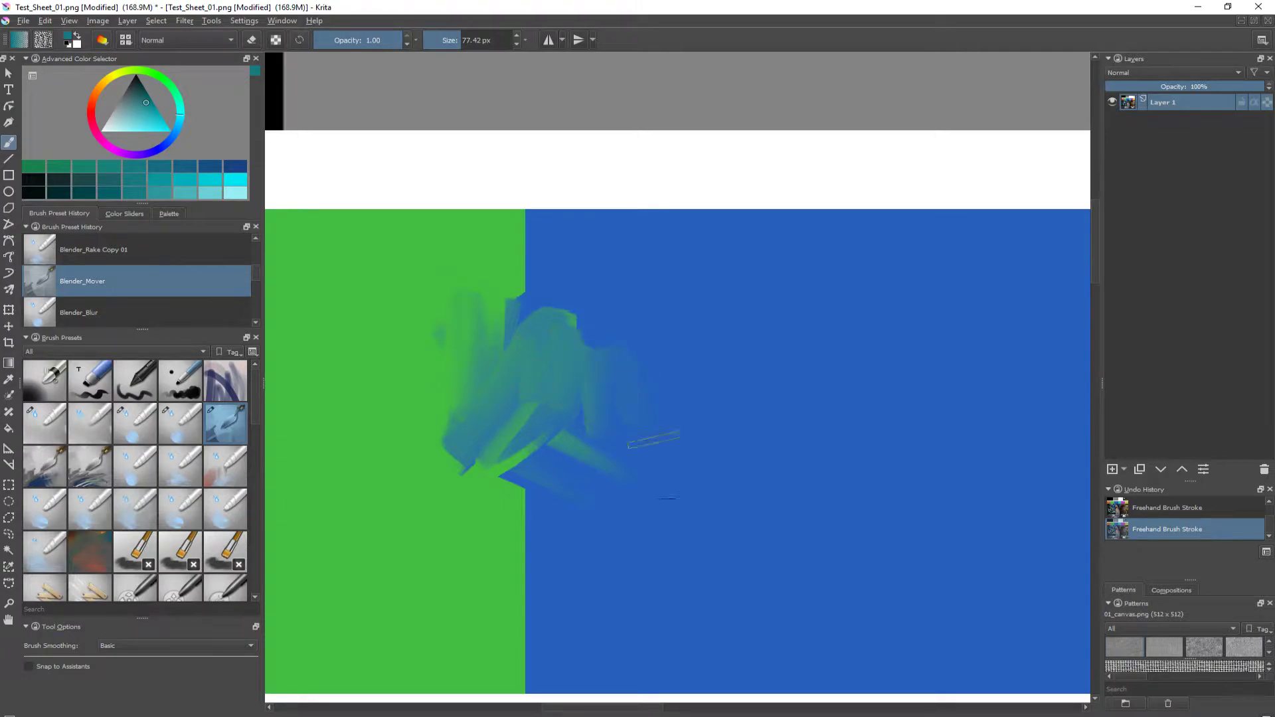
pyautogui.hotkey('ctrl', 'z')
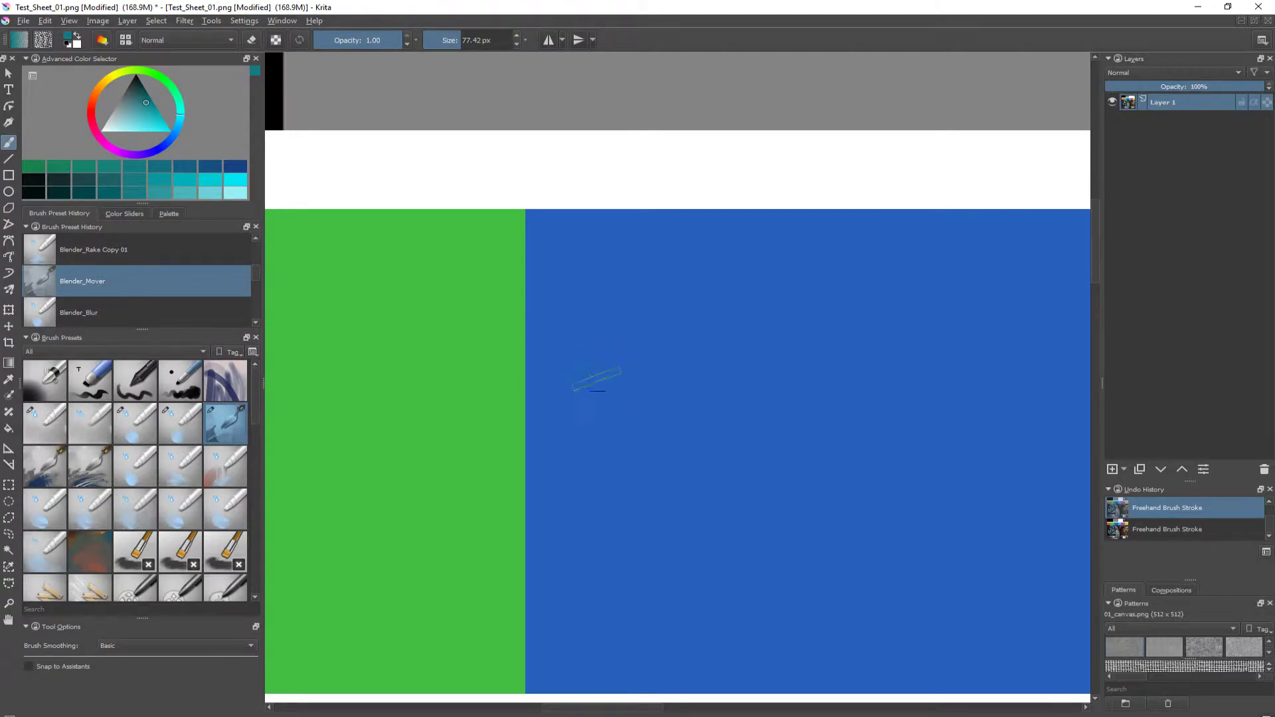
pyautogui.rightClick(573, 352)
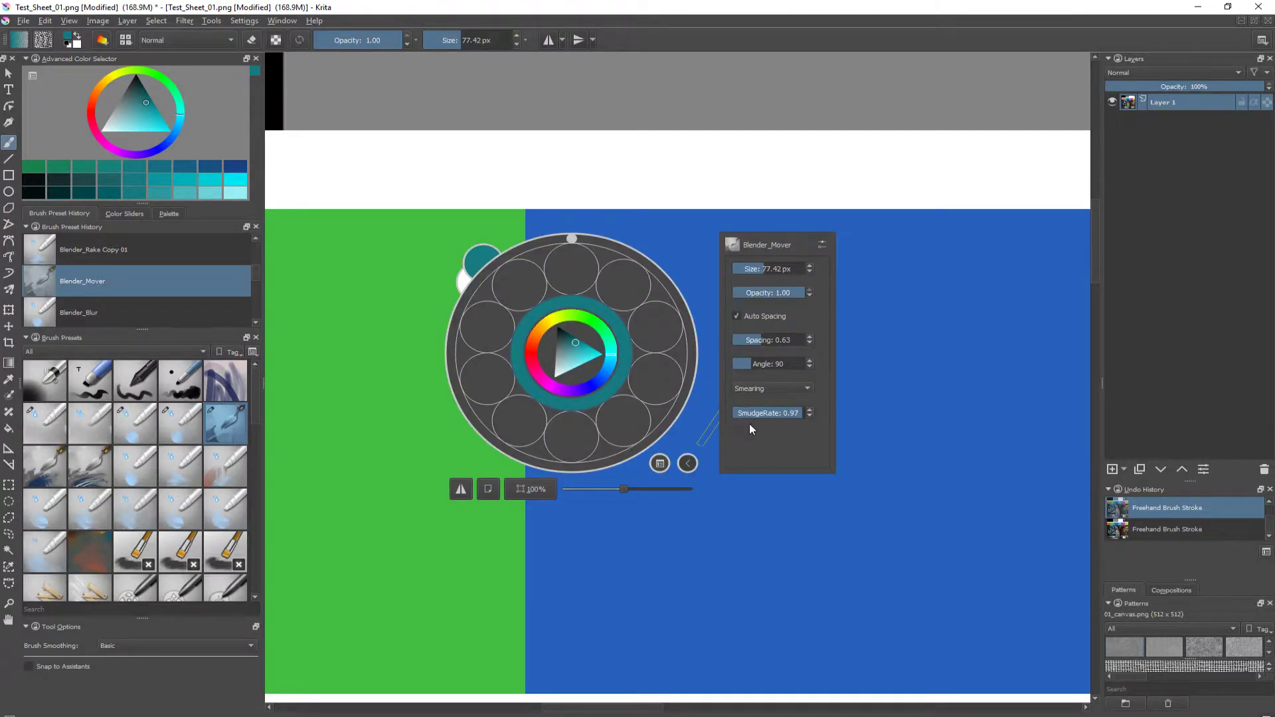
pyautogui.click(494, 459)
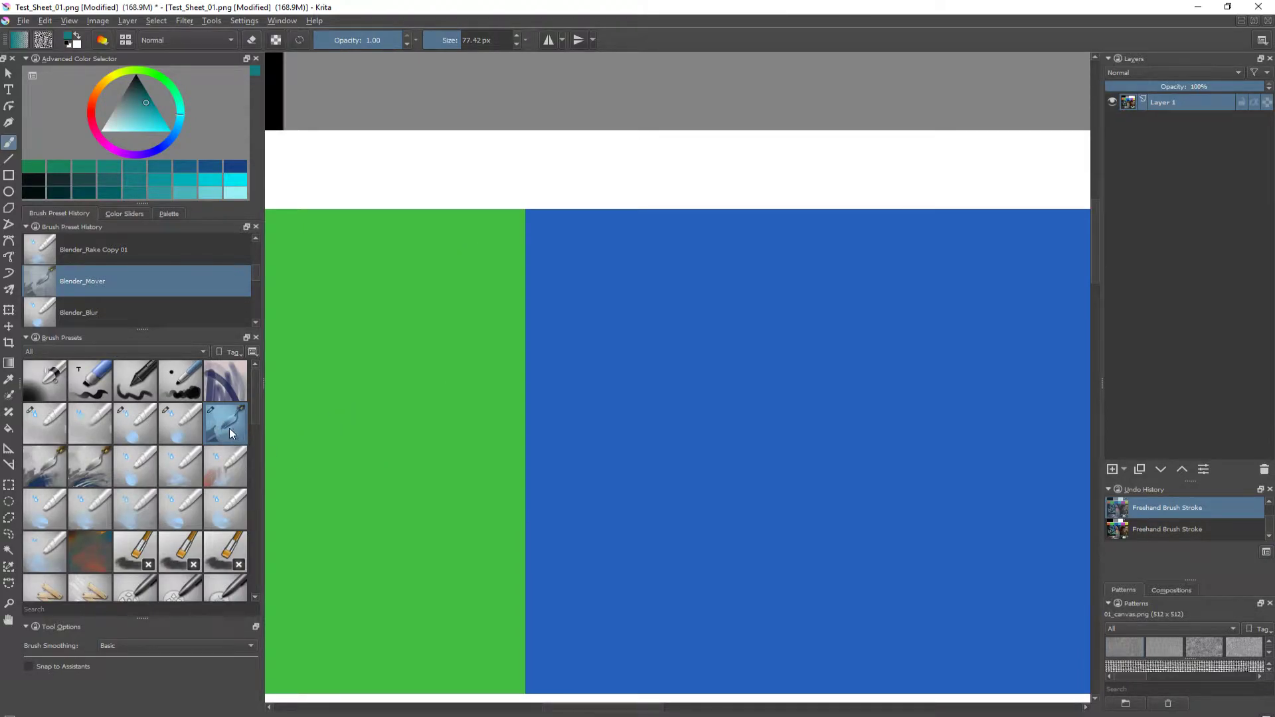
# - Smear the border between the green and blue swatches with the Blender_Mover Copy 01 preset at 100 px
pyautogui.click(36, 470)
pyautogui.moveTo(525, 334)
pyautogui.mouseDown()
pyautogui.moveTo(508, 311)
pyautogui.moveTo(718, 456)
pyautogui.moveTo(458, 340)
pyautogui.mouseUp()
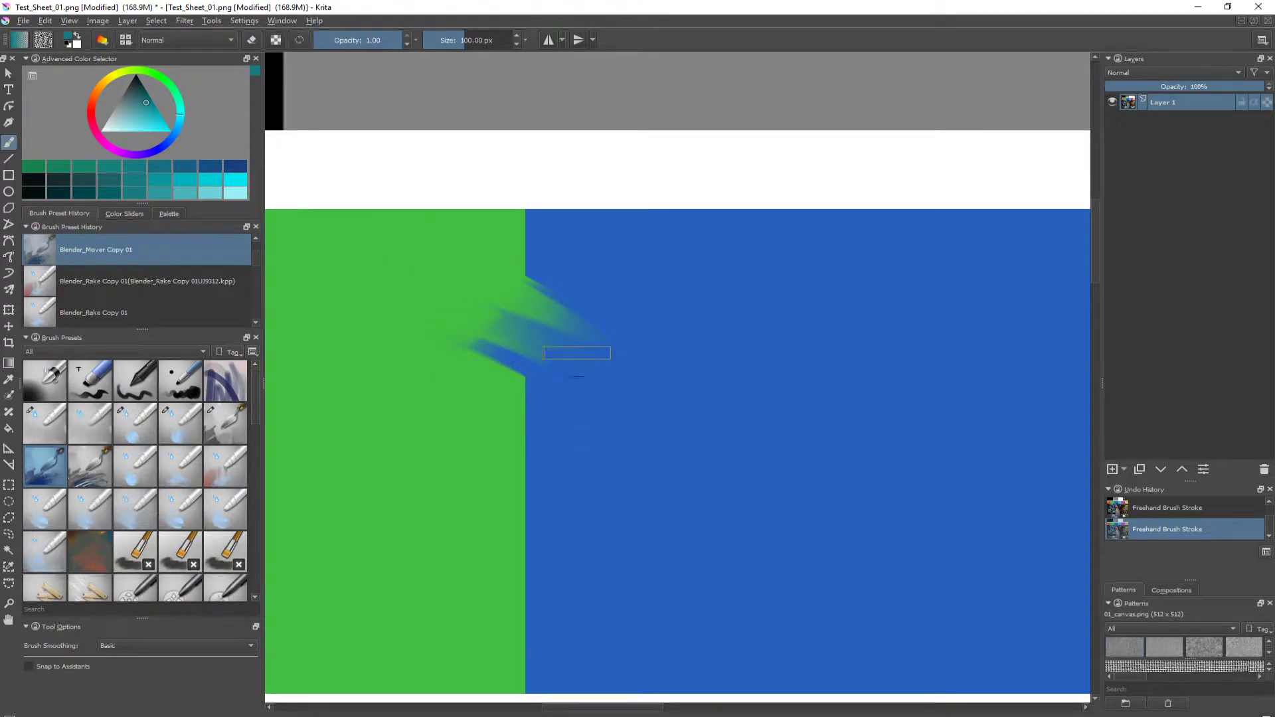
pyautogui.moveTo(576, 353)
pyautogui.mouseDown()
pyautogui.moveTo(511, 359)
pyautogui.moveTo(515, 312)
pyautogui.moveTo(521, 441)
pyautogui.moveTo(551, 577)
pyautogui.moveTo(477, 403)
pyautogui.moveTo(492, 464)
pyautogui.moveTo(558, 532)
pyautogui.moveTo(523, 576)
pyautogui.mouseUp()
pyautogui.moveTo(522, 583); pyautogui.dragTo(618, 160)
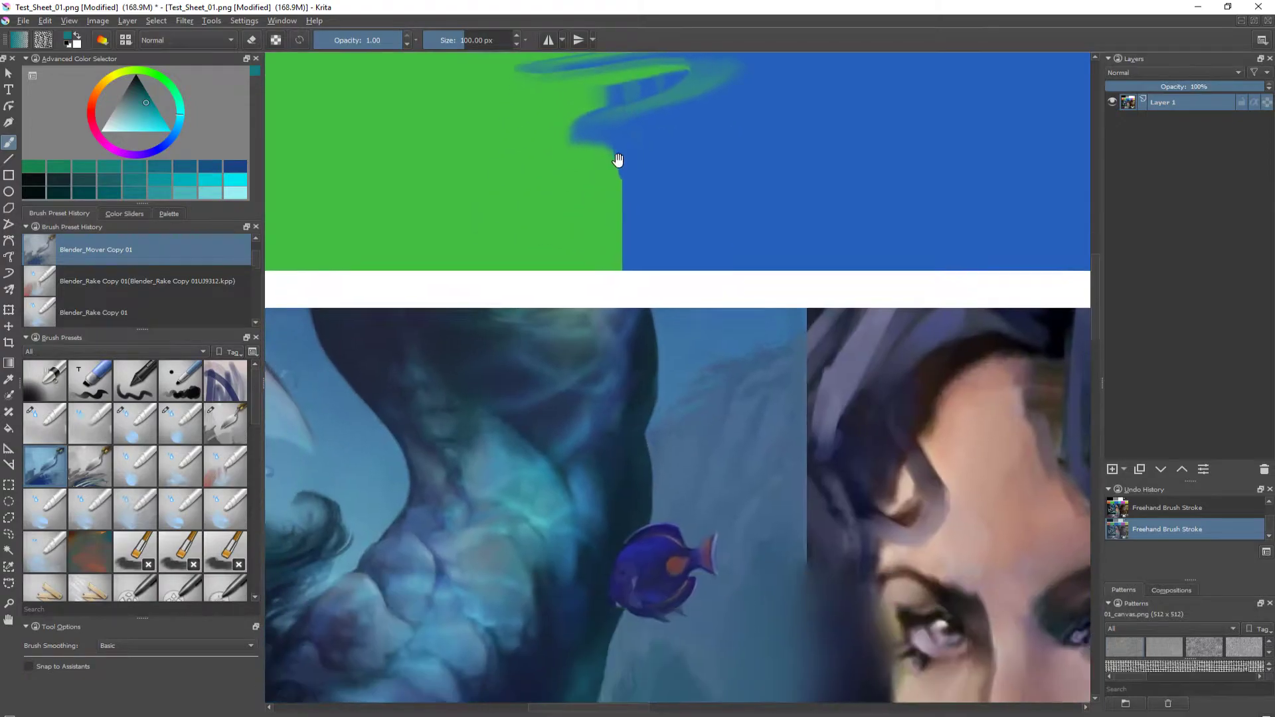
# - Enlarge the brush to about 198 px and smear the fish painting's background into the edge of the woman's face
pyautogui.moveTo(552, 564)
pyautogui.mouseDown()
pyautogui.moveTo(615, 381)
pyautogui.moveTo(605, 421)
pyautogui.moveTo(654, 535)
pyautogui.moveTo(550, 572)
pyautogui.moveTo(542, 549)
pyautogui.mouseUp()
pyautogui.keyDown('shift'); pyautogui.moveTo(560, 456); pyautogui.dragTo(625, 455); pyautogui.keyUp('shift')
pyautogui.moveTo(626, 249)
pyautogui.mouseDown()
pyautogui.moveTo(606, 438)
pyautogui.moveTo(527, 517)
pyautogui.moveTo(481, 521)
pyautogui.moveTo(479, 462)
pyautogui.moveTo(807, 534)
pyautogui.moveTo(546, 529)
pyautogui.moveTo(756, 592)
pyautogui.moveTo(485, 576)
pyautogui.moveTo(506, 569)
pyautogui.moveTo(567, 489)
pyautogui.moveTo(664, 573)
pyautogui.moveTo(790, 508)
pyautogui.moveTo(924, 571)
pyautogui.moveTo(898, 582)
pyautogui.moveTo(889, 511)
pyautogui.moveTo(929, 550)
pyautogui.moveTo(922, 523)
pyautogui.moveTo(969, 576)
pyautogui.moveTo(980, 622)
pyautogui.moveTo(879, 611)
pyautogui.moveTo(860, 626)
pyautogui.moveTo(818, 590)
pyautogui.moveTo(807, 619)
pyautogui.moveTo(760, 476)
pyautogui.moveTo(755, 498)
pyautogui.moveTo(682, 467)
pyautogui.moveTo(662, 474)
pyautogui.moveTo(632, 445)
pyautogui.moveTo(579, 467)
pyautogui.moveTo(572, 520)
pyautogui.moveTo(565, 484)
pyautogui.moveTo(500, 437)
pyautogui.moveTo(467, 391)
pyautogui.moveTo(537, 425)
pyautogui.moveTo(504, 429)
pyautogui.moveTo(415, 287)
pyautogui.mouseUp()
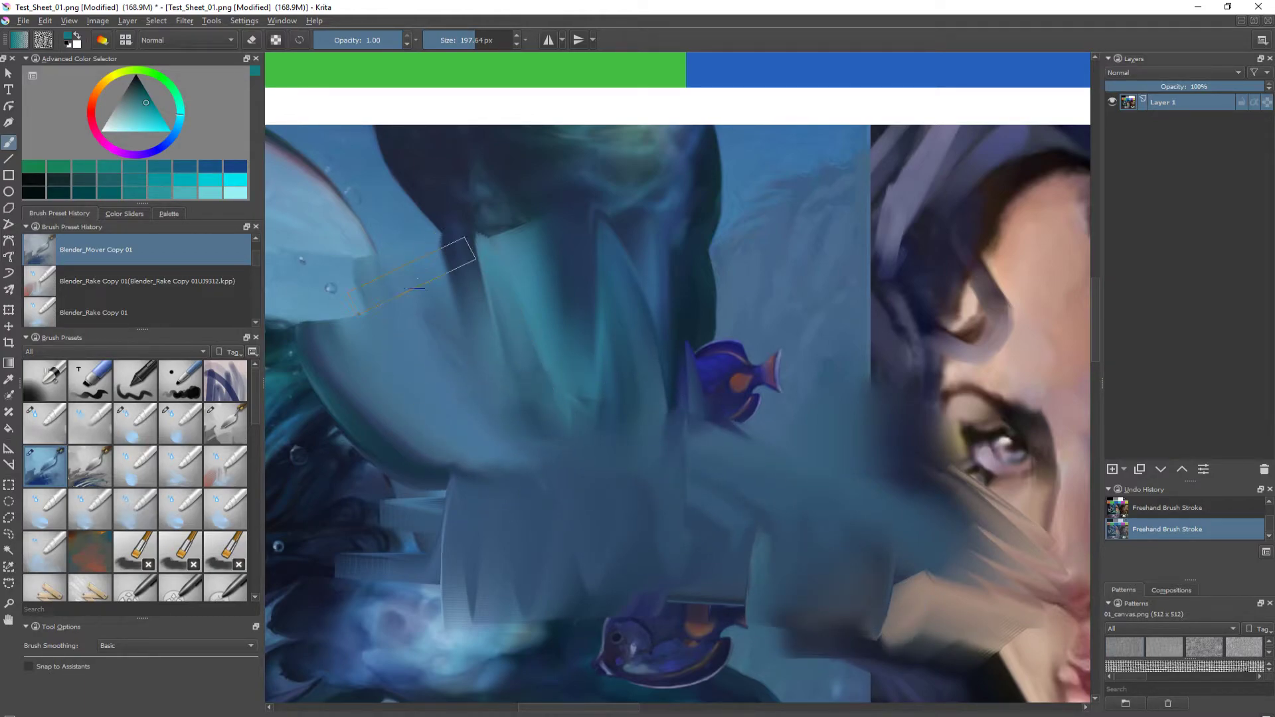
# - Set the brush's ColorRate to 0.64 and paint broad teal strokes over the upper part of the fish painting
pyautogui.rightClick(639, 340)
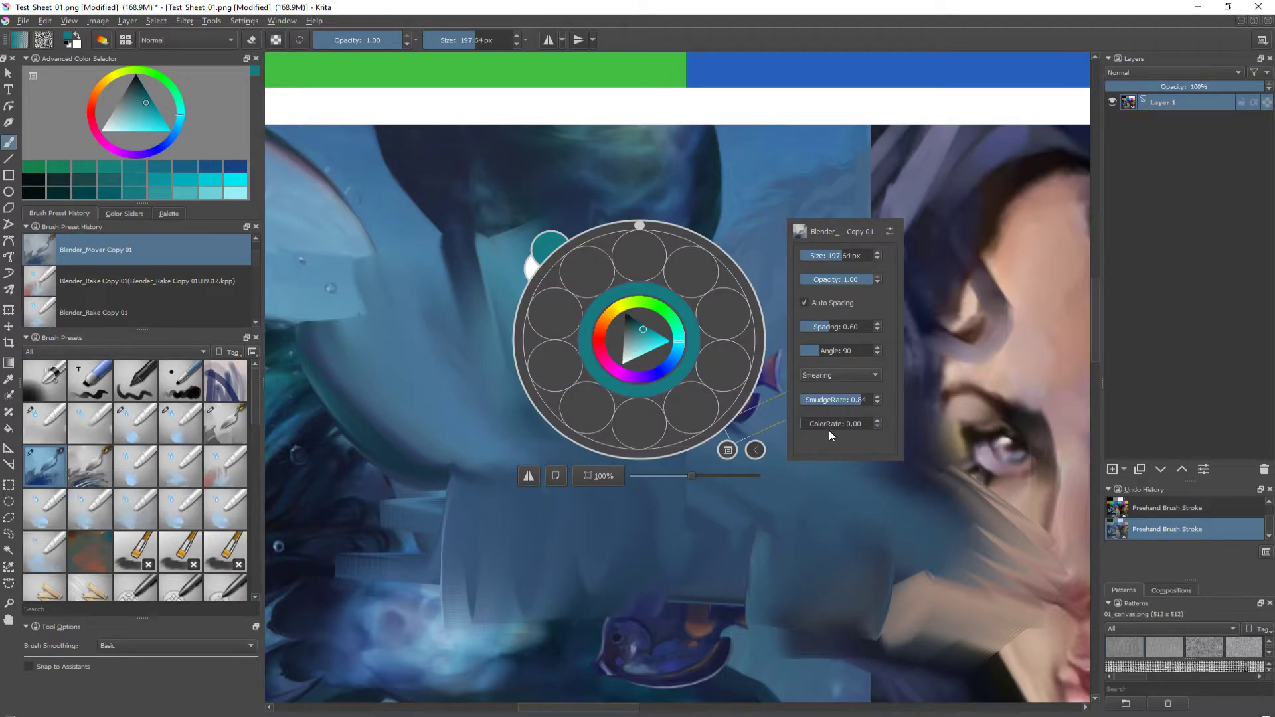
pyautogui.click(743, 531)
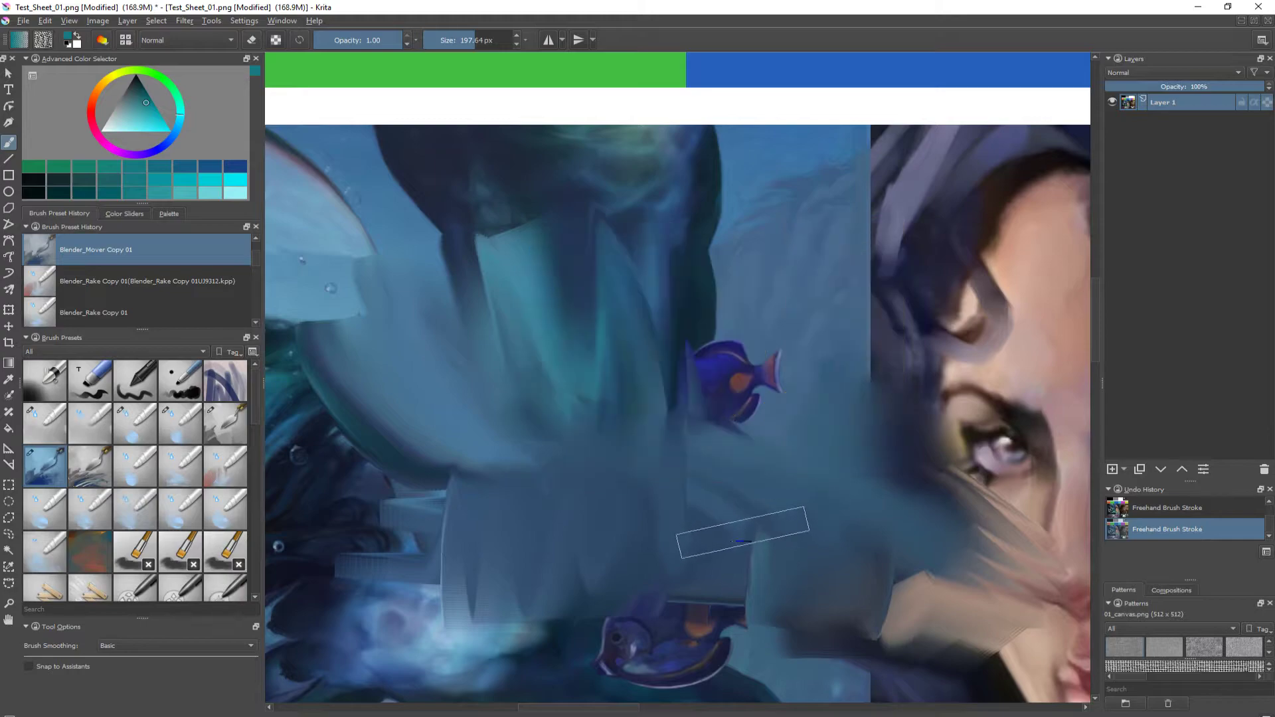
pyautogui.moveTo(530, 335)
pyautogui.mouseDown()
pyautogui.moveTo(518, 376)
pyautogui.moveTo(411, 256)
pyautogui.moveTo(372, 193)
pyautogui.moveTo(372, 139)
pyautogui.moveTo(577, 206)
pyautogui.moveTo(745, 302)
pyautogui.moveTo(684, 345)
pyautogui.mouseUp()
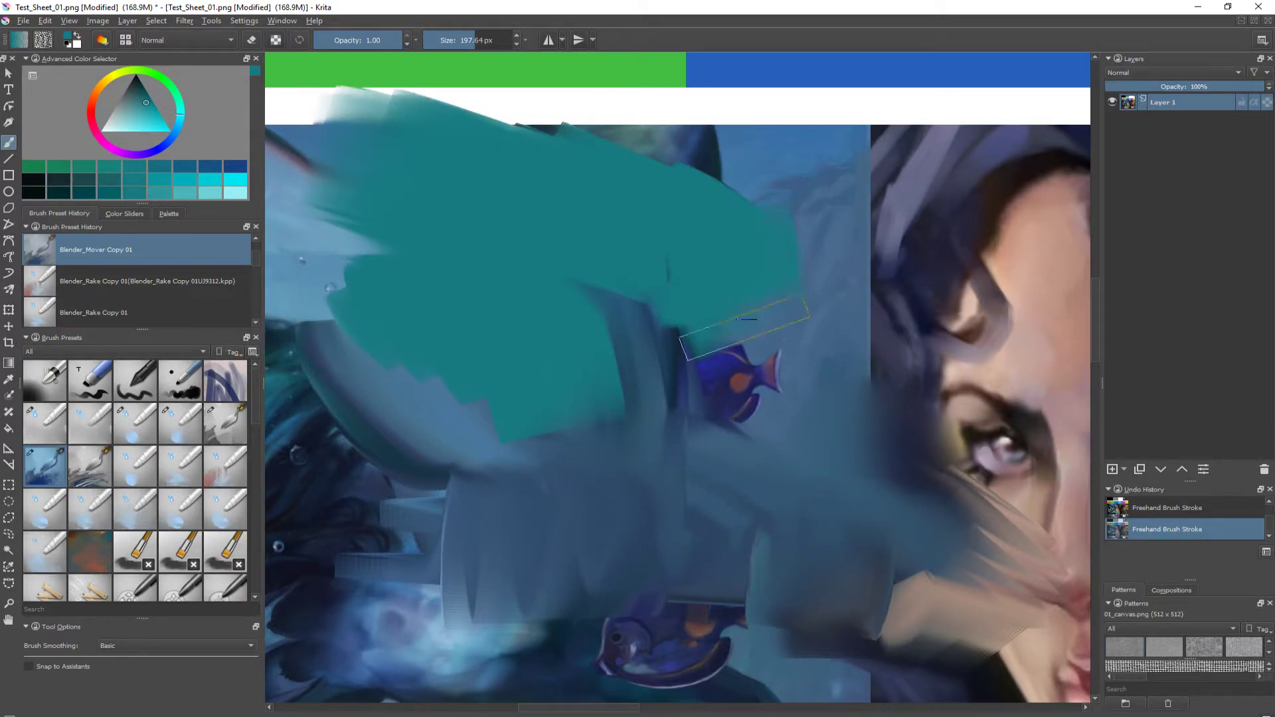
# - Lower the brush's ColorRate, enlarge the brush to about 427 px and smear the underwater scene and the woman's chest
pyautogui.rightClick(706, 416)
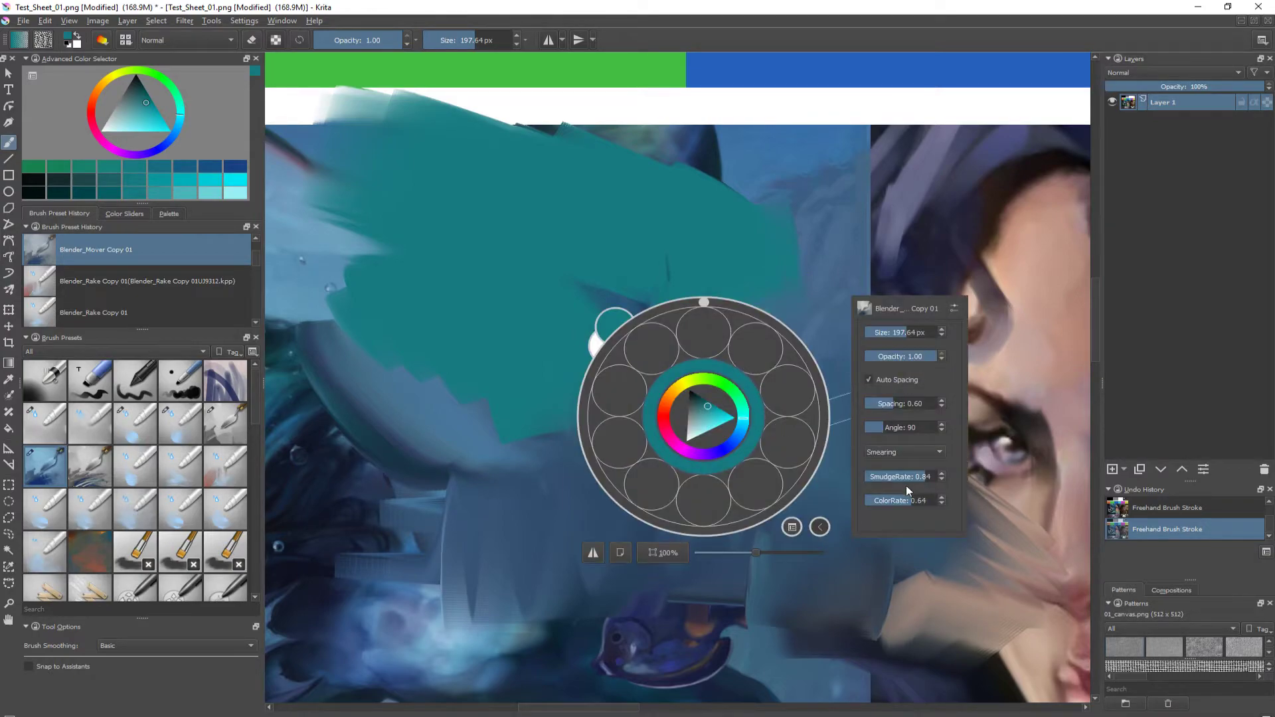
pyautogui.click(601, 539)
pyautogui.moveTo(575, 392)
pyautogui.mouseDown()
pyautogui.moveTo(496, 384)
pyautogui.moveTo(537, 447)
pyautogui.moveTo(517, 517)
pyautogui.moveTo(484, 510)
pyautogui.moveTo(446, 399)
pyautogui.moveTo(399, 461)
pyautogui.moveTo(431, 478)
pyautogui.moveTo(434, 462)
pyautogui.moveTo(453, 468)
pyautogui.moveTo(504, 532)
pyautogui.moveTo(475, 469)
pyautogui.moveTo(421, 528)
pyautogui.moveTo(398, 493)
pyautogui.moveTo(786, 509)
pyautogui.moveTo(670, 522)
pyautogui.moveTo(895, 526)
pyautogui.moveTo(450, 554)
pyautogui.moveTo(1020, 541)
pyautogui.moveTo(499, 596)
pyautogui.moveTo(846, 613)
pyautogui.moveTo(763, 595)
pyautogui.moveTo(702, 682)
pyautogui.moveTo(566, 607)
pyautogui.moveTo(472, 652)
pyautogui.moveTo(854, 638)
pyautogui.moveTo(376, 660)
pyautogui.moveTo(910, 636)
pyautogui.mouseUp()
pyautogui.hotkey('ctrl', '-')
pyautogui.hotkey('ctrl', '-')
pyautogui.hotkey('ctrl', '-')
pyautogui.hotkey('ctrl', '-')
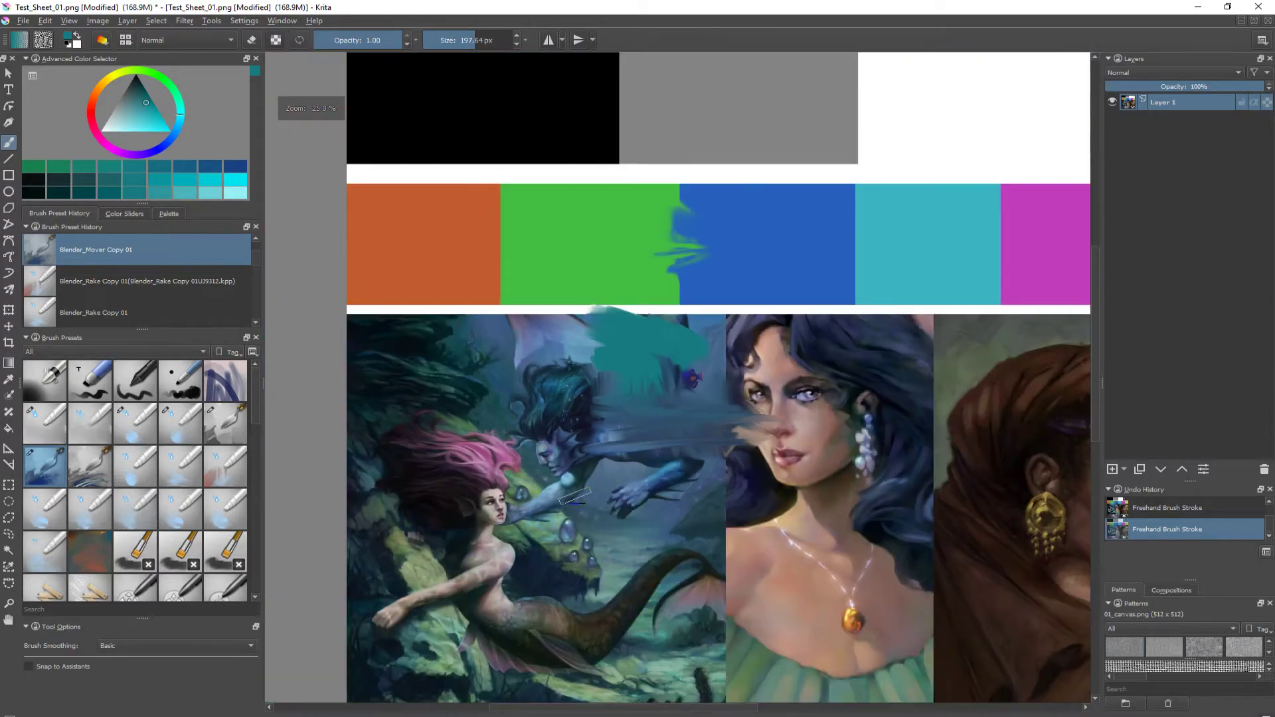
pyautogui.hotkey('ctrl', '-')
pyautogui.moveTo(689, 492)
pyautogui.mouseDown()
pyautogui.moveTo(488, 439)
pyautogui.moveTo(599, 419)
pyautogui.moveTo(436, 444)
pyautogui.moveTo(704, 442)
pyautogui.moveTo(518, 451)
pyautogui.moveTo(658, 449)
pyautogui.moveTo(647, 503)
pyautogui.moveTo(605, 436)
pyautogui.moveTo(601, 503)
pyautogui.moveTo(566, 461)
pyautogui.moveTo(548, 484)
pyautogui.moveTo(525, 449)
pyautogui.moveTo(516, 485)
pyautogui.mouseUp()
pyautogui.moveTo(507, 469)
pyautogui.keyDown('shift'); pyautogui.mouseDown()
pyautogui.moveTo(651, 496)
pyautogui.moveTo(501, 494)
pyautogui.moveTo(472, 533)
pyautogui.moveTo(436, 479)
pyautogui.mouseUp(); pyautogui.keyUp('shift')
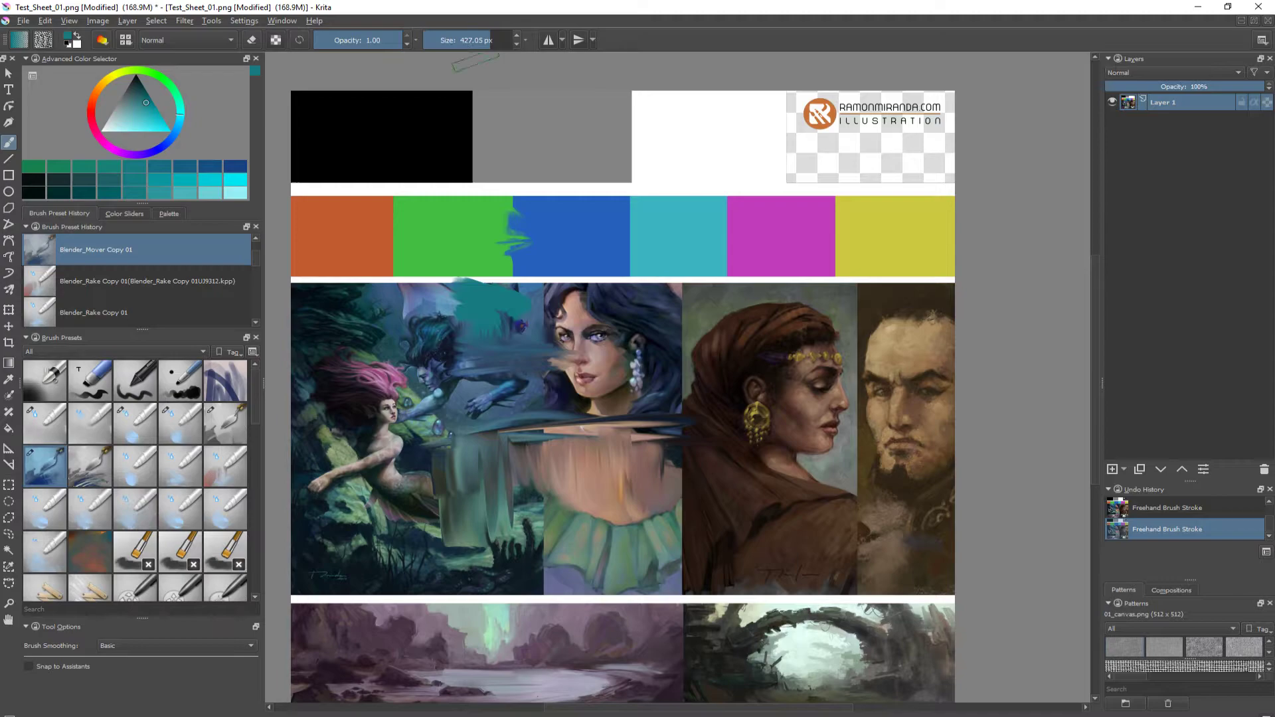
# - Pull long vertical smears from the mermaid and the underwater scene down into the purple landscape
pyautogui.moveTo(421, 462)
pyautogui.mouseDown()
pyautogui.moveTo(392, 496)
pyautogui.moveTo(420, 483)
pyautogui.moveTo(421, 530)
pyautogui.moveTo(389, 488)
pyautogui.moveTo(387, 458)
pyautogui.moveTo(378, 551)
pyautogui.mouseUp()
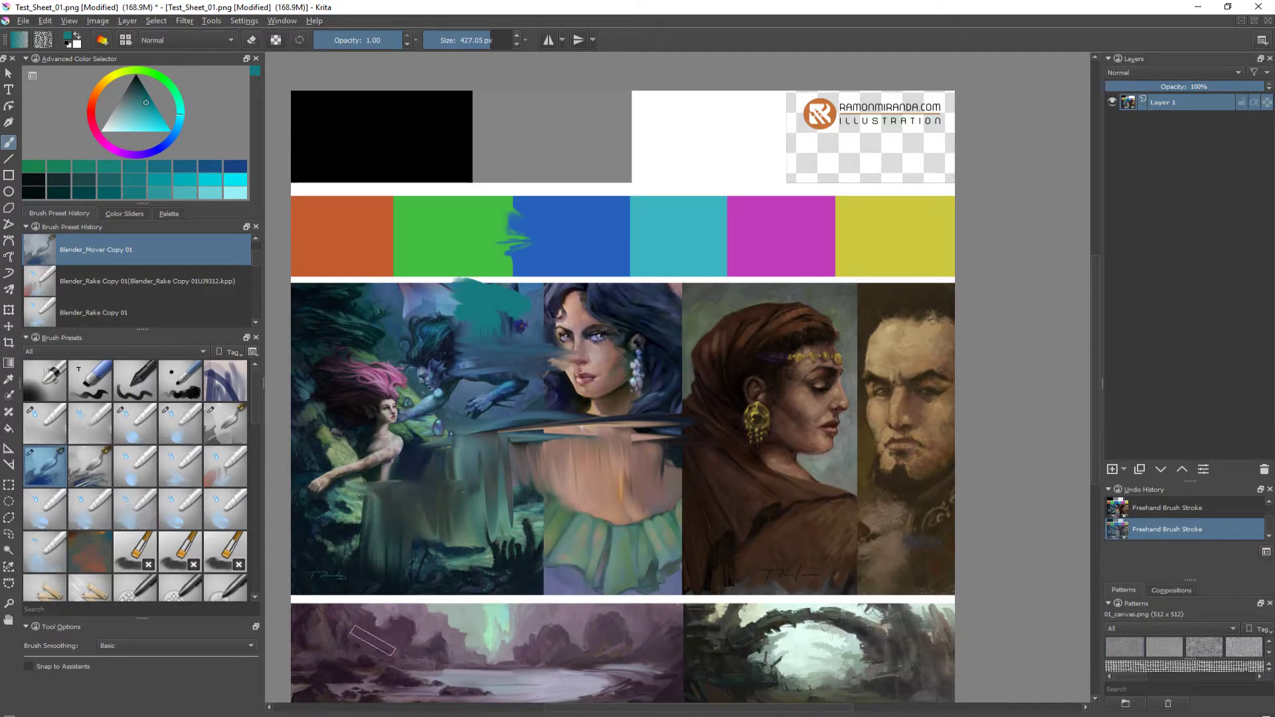
pyautogui.moveTo(373, 646); pyautogui.dragTo(402, 535)
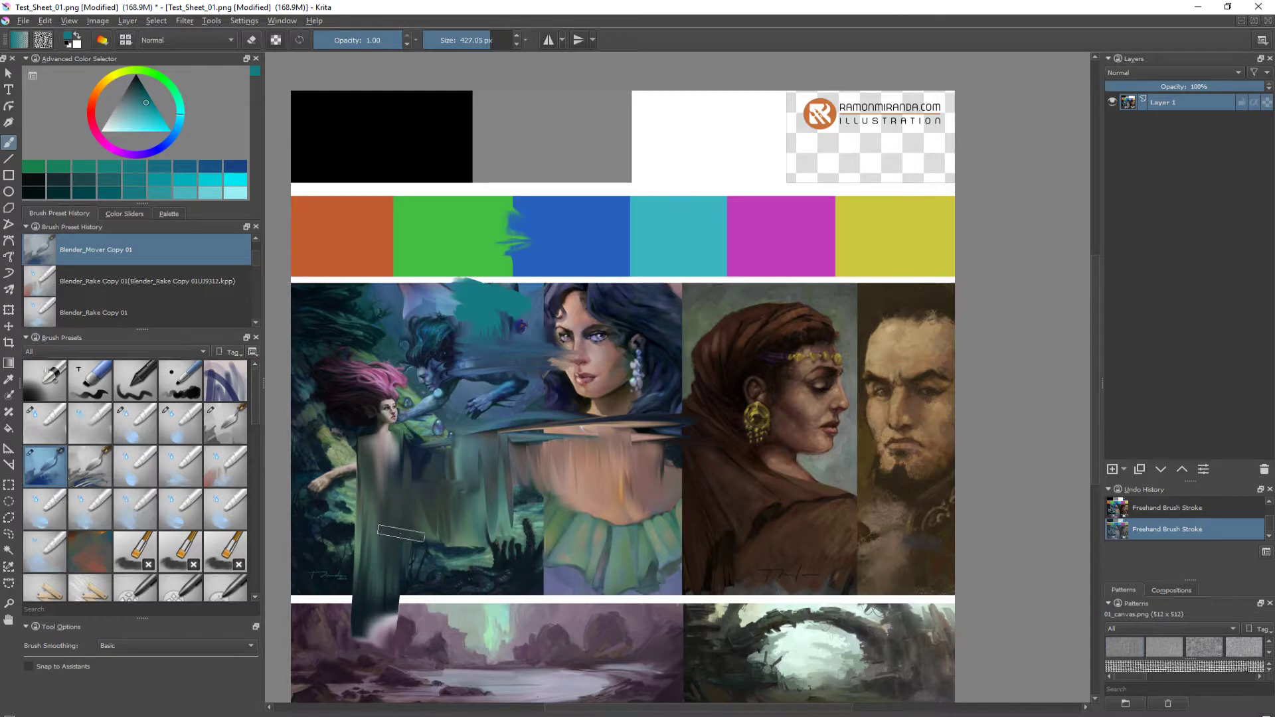
pyautogui.click(62, 22)
pyautogui.click(93, 77)
pyautogui.moveTo(535, 401)
pyautogui.mouseDown()
pyautogui.moveTo(544, 604)
pyautogui.moveTo(513, 517)
pyautogui.moveTo(428, 579)
pyautogui.moveTo(429, 558)
pyautogui.moveTo(326, 548)
pyautogui.moveTo(429, 641)
pyautogui.moveTo(374, 576)
pyautogui.moveTo(337, 646)
pyautogui.moveTo(319, 556)
pyautogui.moveTo(358, 651)
pyautogui.mouseUp()
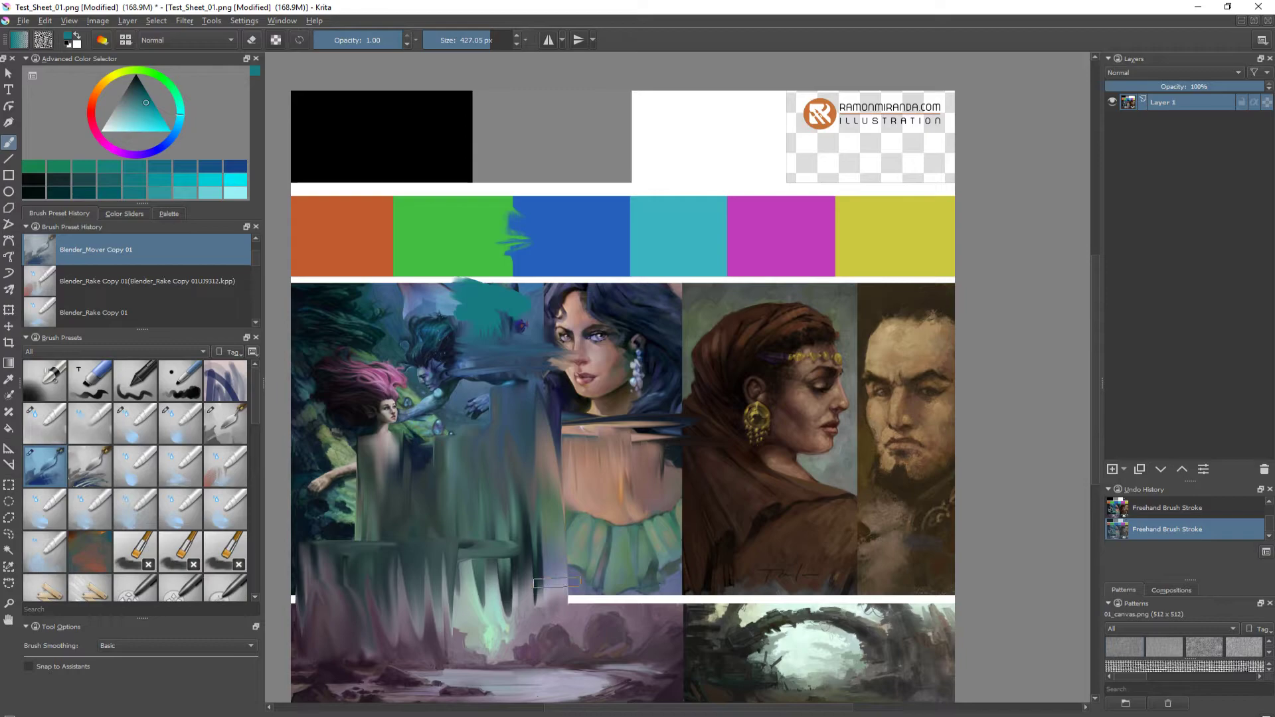
# - Undo the smears over the mermaid and the woman's chest, and select the Blender_Mover Tendrils preset
pyautogui.hotkey('ctrl', 'z')
pyautogui.hotkey('ctrl', 'z')
pyautogui.hotkey('ctrl', 'z')
pyautogui.hotkey('ctrl', 'z')
pyautogui.click(89, 472)
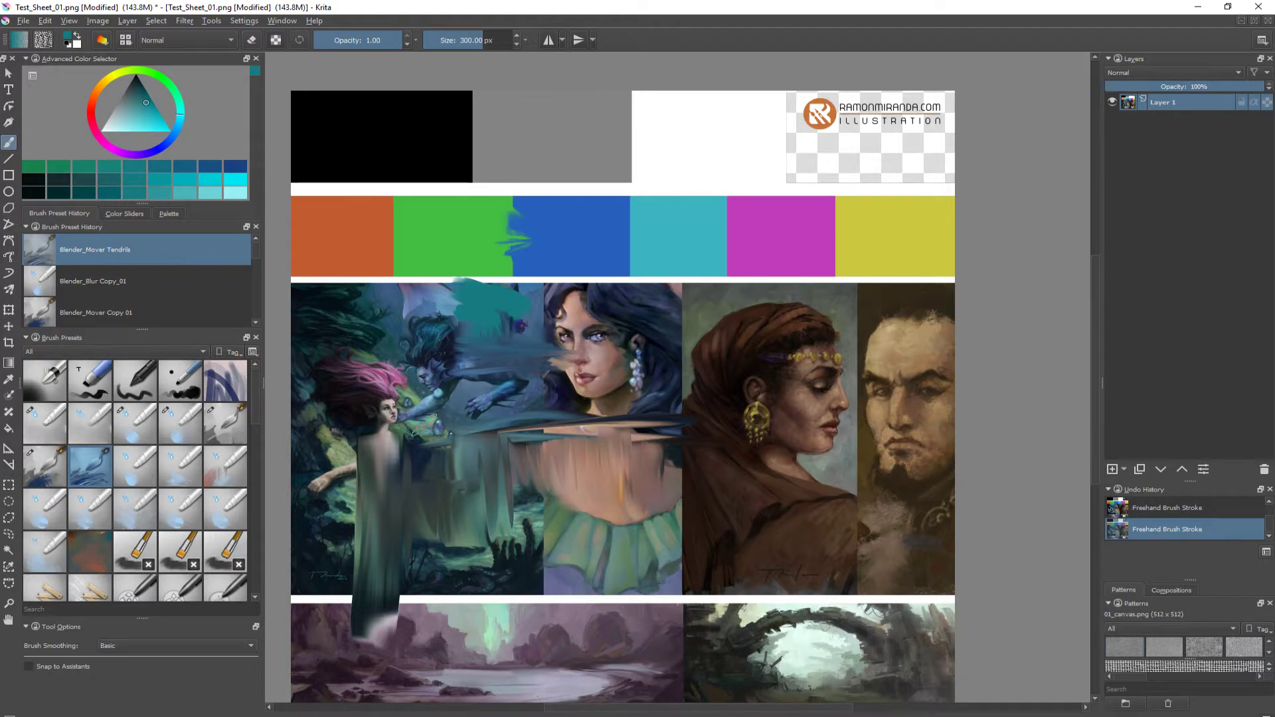
pyautogui.moveTo(407, 633); pyautogui.dragTo(570, 380)
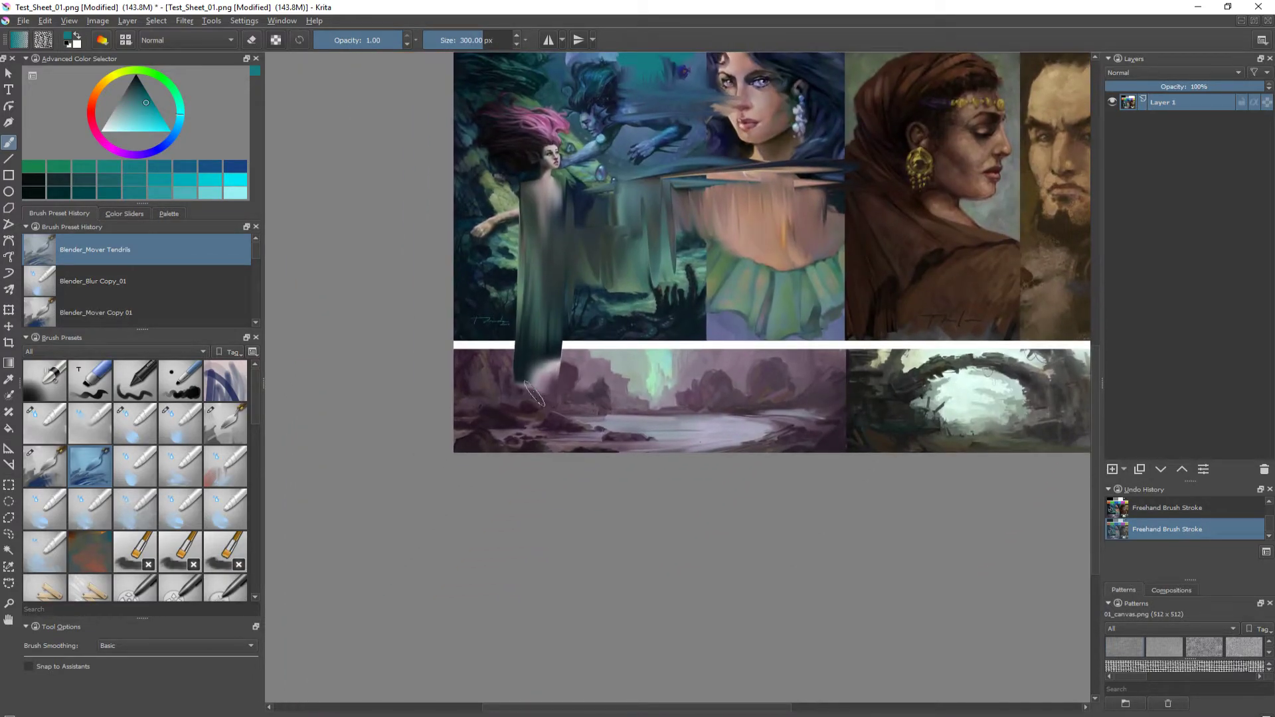
pyautogui.hotkey('ctrl', 'z')
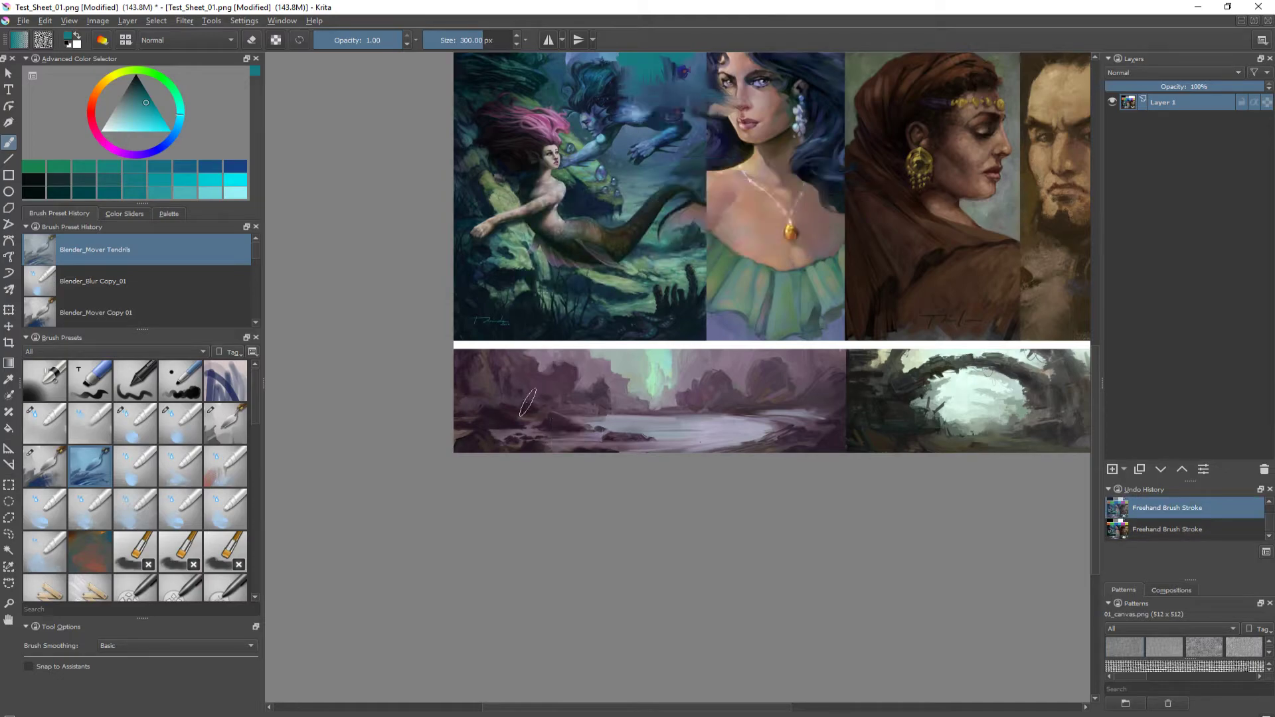
# - Pull a dark tree trunk with several branches out of the rocks in the purple landscape, with the brush at about 144 px
pyautogui.scroll(5, 532, 400)
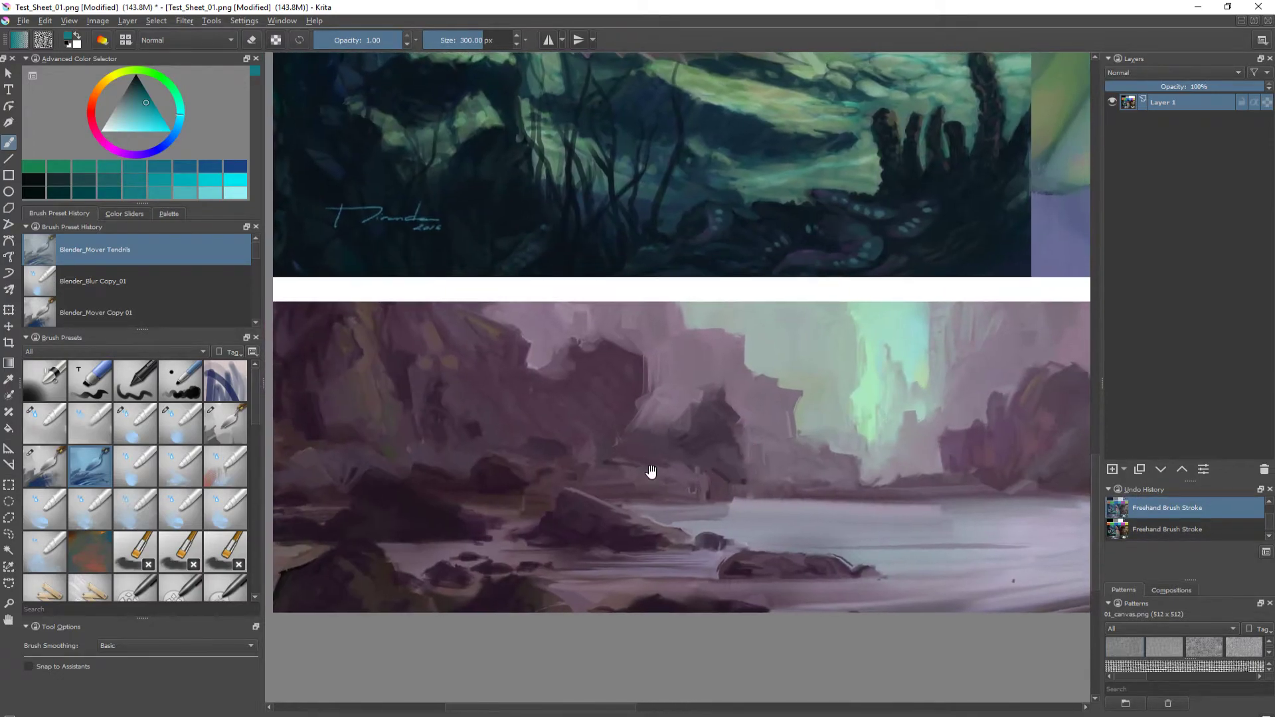
pyautogui.keyDown('shift'); pyautogui.moveTo(487, 436); pyautogui.dragTo(479, 453); pyautogui.keyUp('shift')
pyautogui.moveTo(465, 530); pyautogui.dragTo(542, 440)
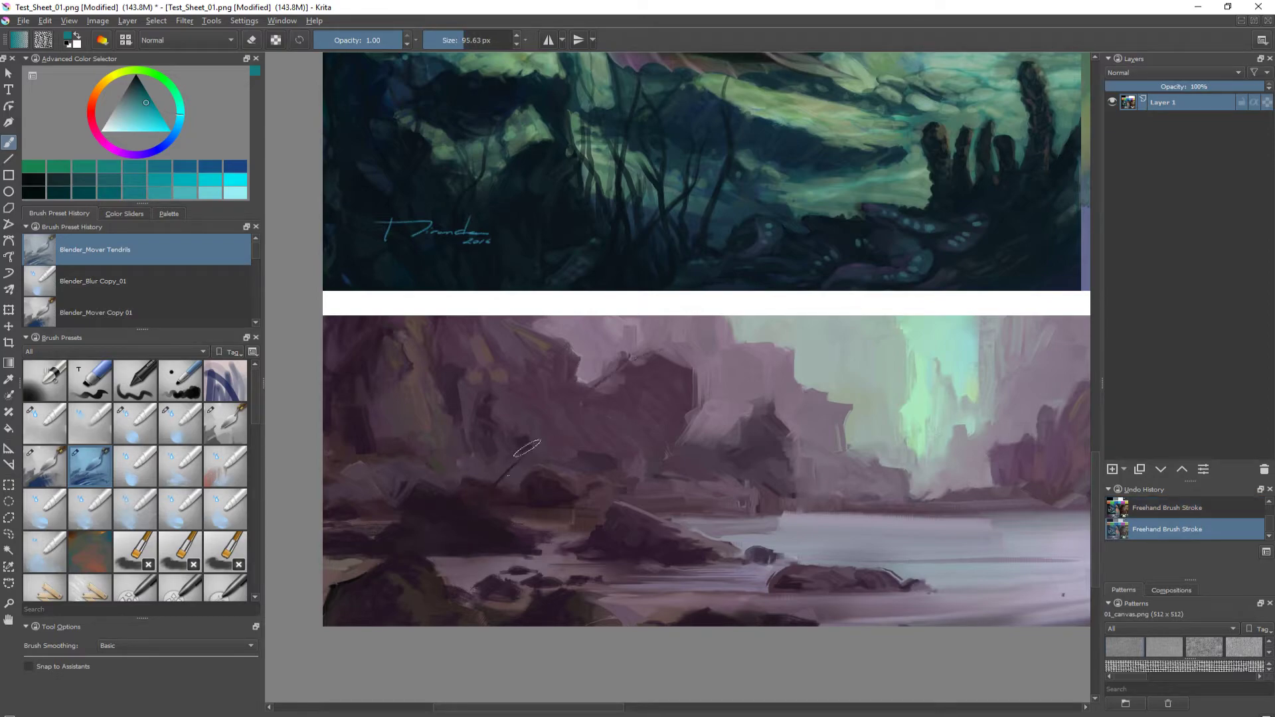
pyautogui.moveTo(480, 512)
pyautogui.mouseDown()
pyautogui.moveTo(556, 420)
pyautogui.moveTo(694, 335)
pyautogui.mouseUp()
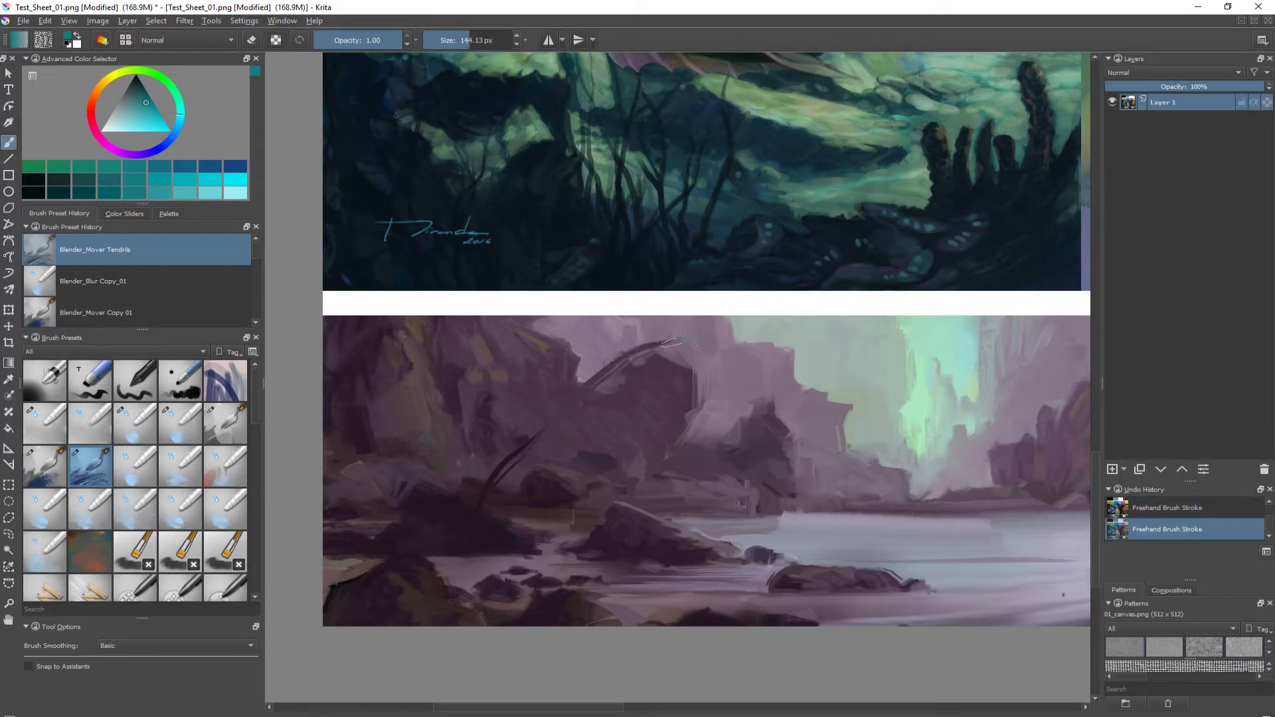
pyautogui.moveTo(496, 483)
pyautogui.mouseDown()
pyautogui.moveTo(661, 311)
pyautogui.moveTo(490, 495)
pyautogui.mouseUp()
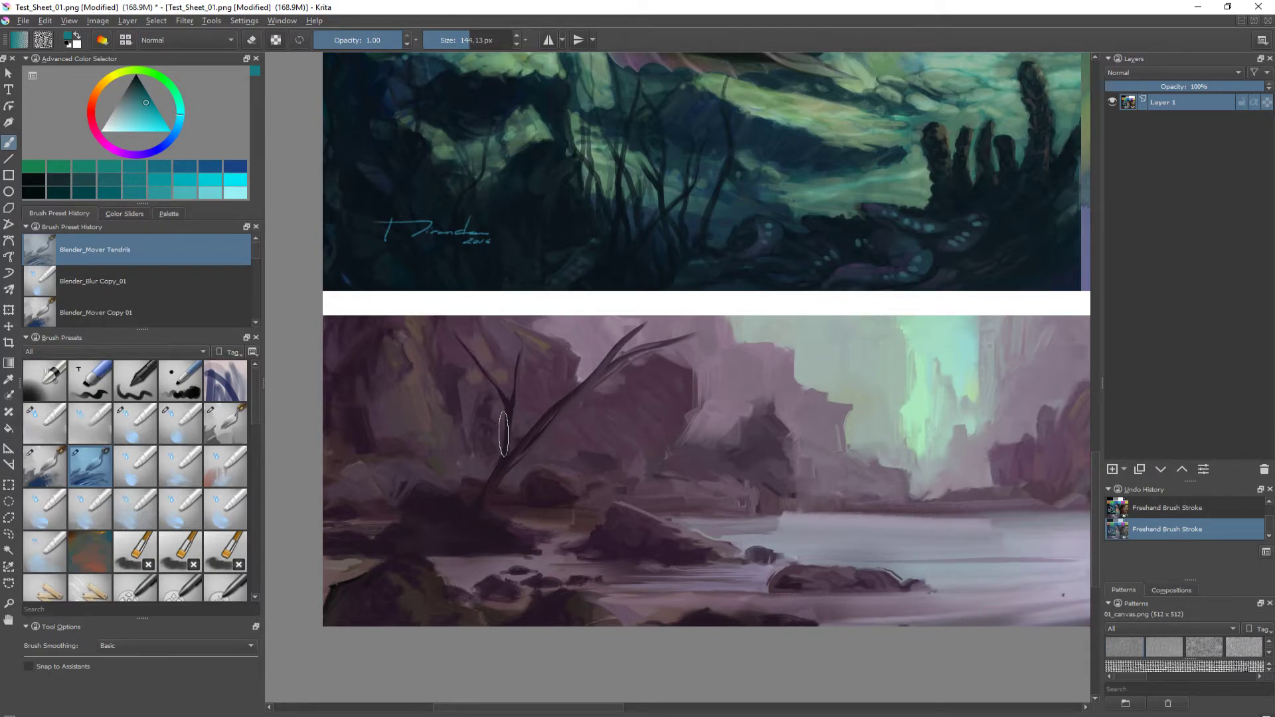
# - Add more thin branches on both sides of the dark tree in the purple landscape
pyautogui.scroll(5, 485, 430)
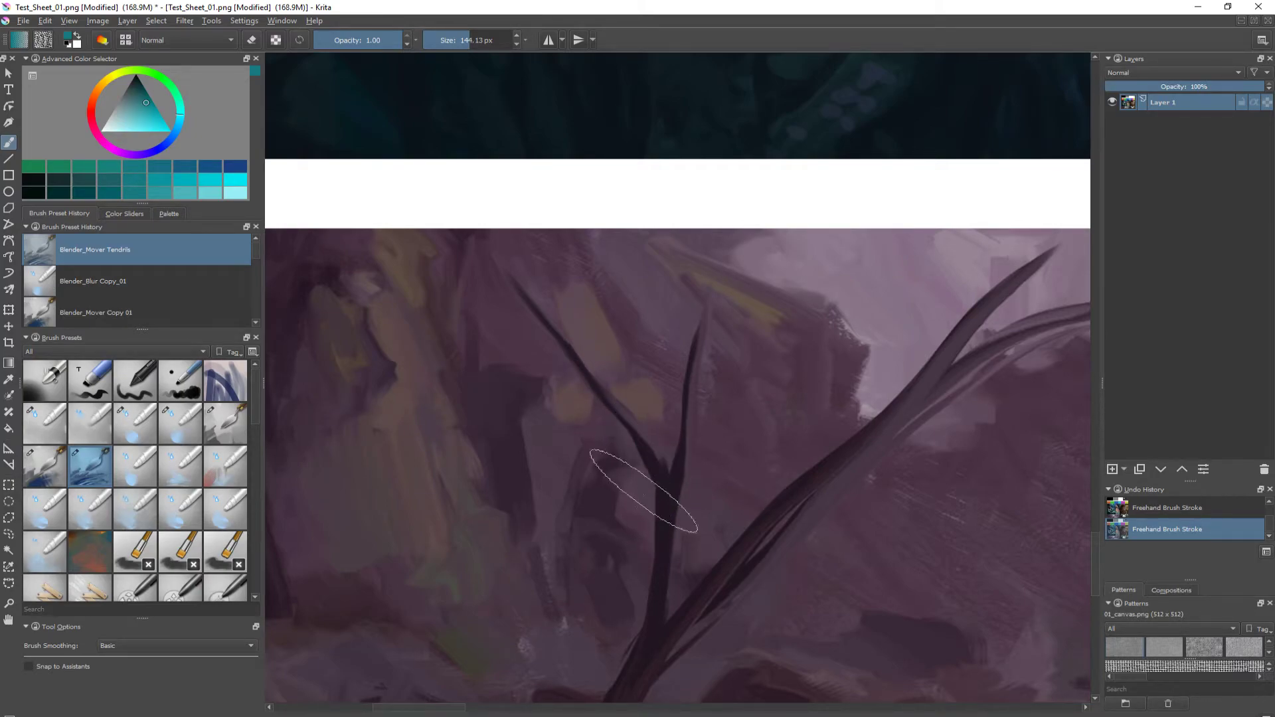
pyautogui.press('-')
pyautogui.moveTo(616, 474); pyautogui.dragTo(502, 455)
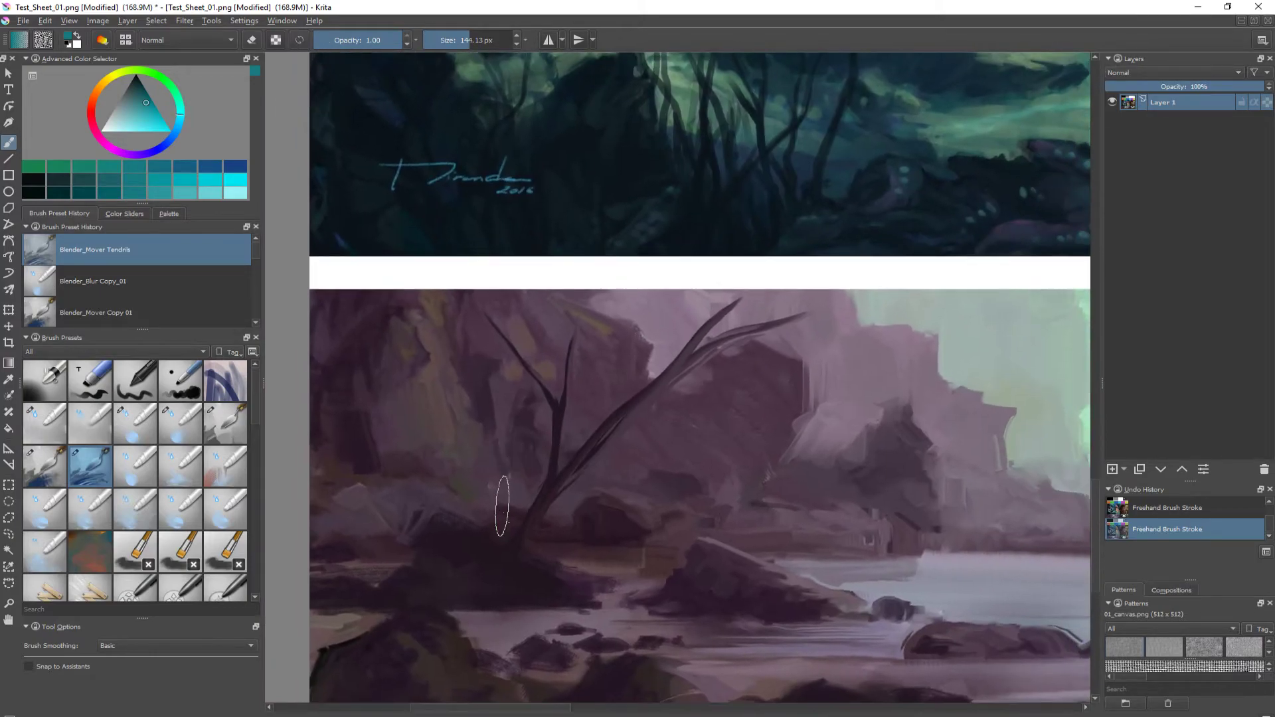
pyautogui.moveTo(548, 490); pyautogui.dragTo(495, 420)
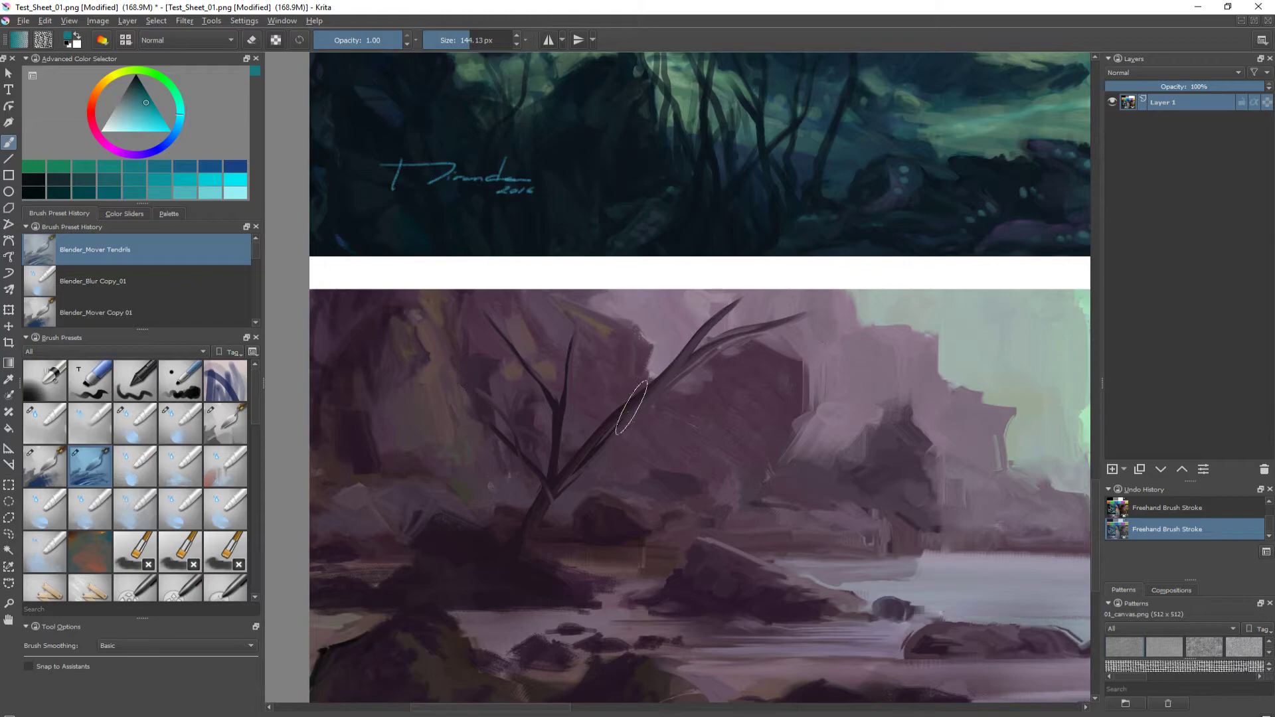
pyautogui.moveTo(613, 421); pyautogui.dragTo(634, 304)
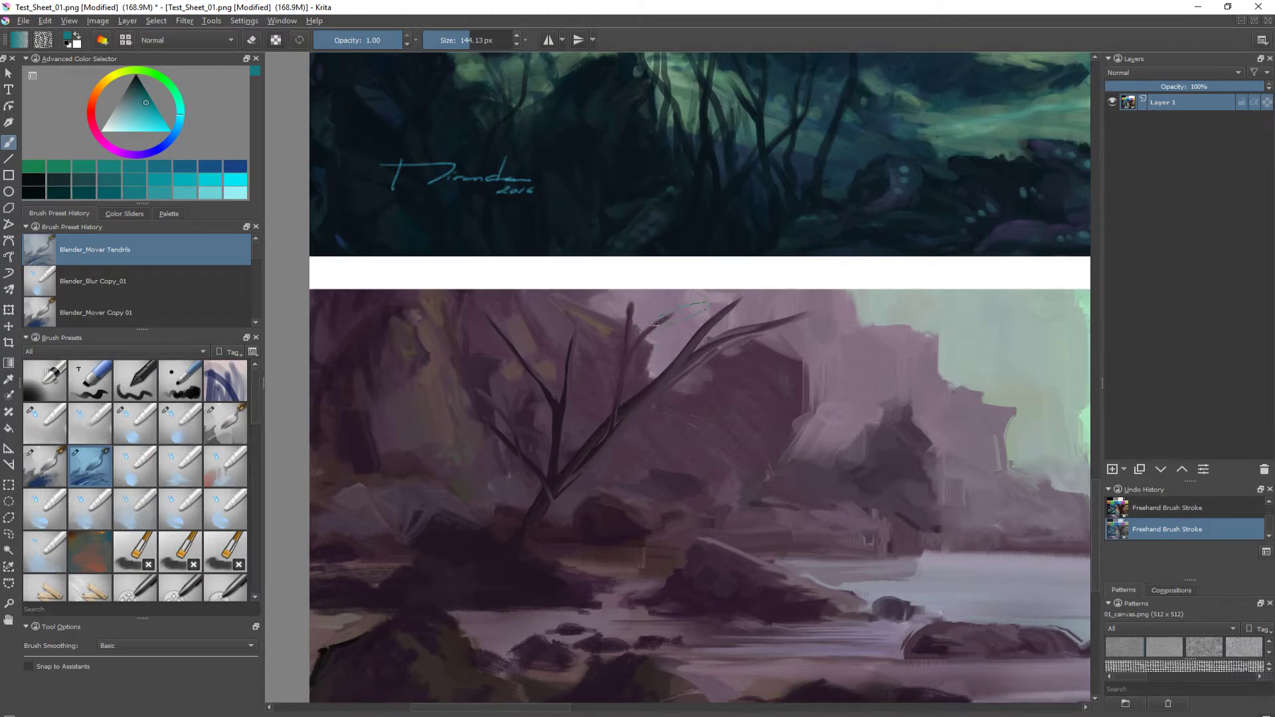
# - Try smearing curved, tangled twigs across the tree's crown, and undo them
pyautogui.moveTo(663, 339)
pyautogui.mouseDown()
pyautogui.moveTo(479, 340)
pyautogui.moveTo(510, 398)
pyautogui.moveTo(531, 365)
pyautogui.moveTo(664, 335)
pyautogui.moveTo(770, 351)
pyautogui.mouseUp()
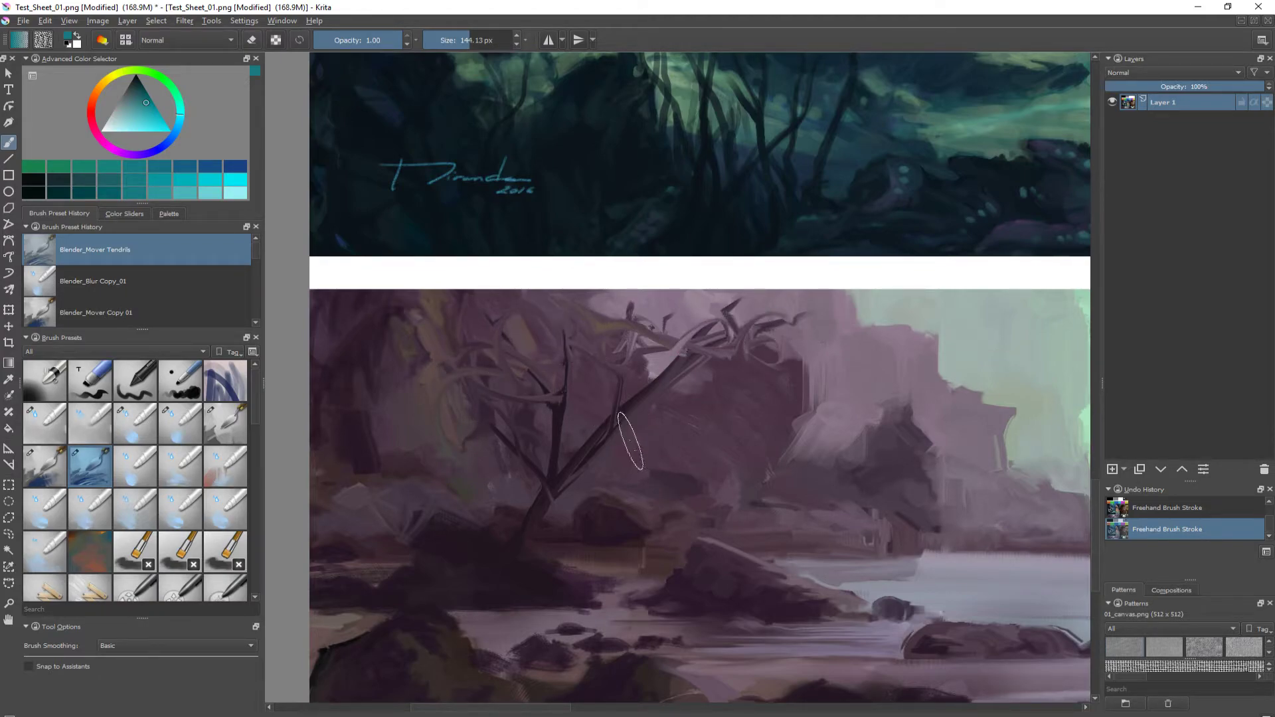
pyautogui.hotkey('ctrl', 'z')
pyautogui.moveTo(529, 484)
pyautogui.mouseDown()
pyautogui.moveTo(556, 477)
pyautogui.moveTo(454, 457)
pyautogui.mouseUp()
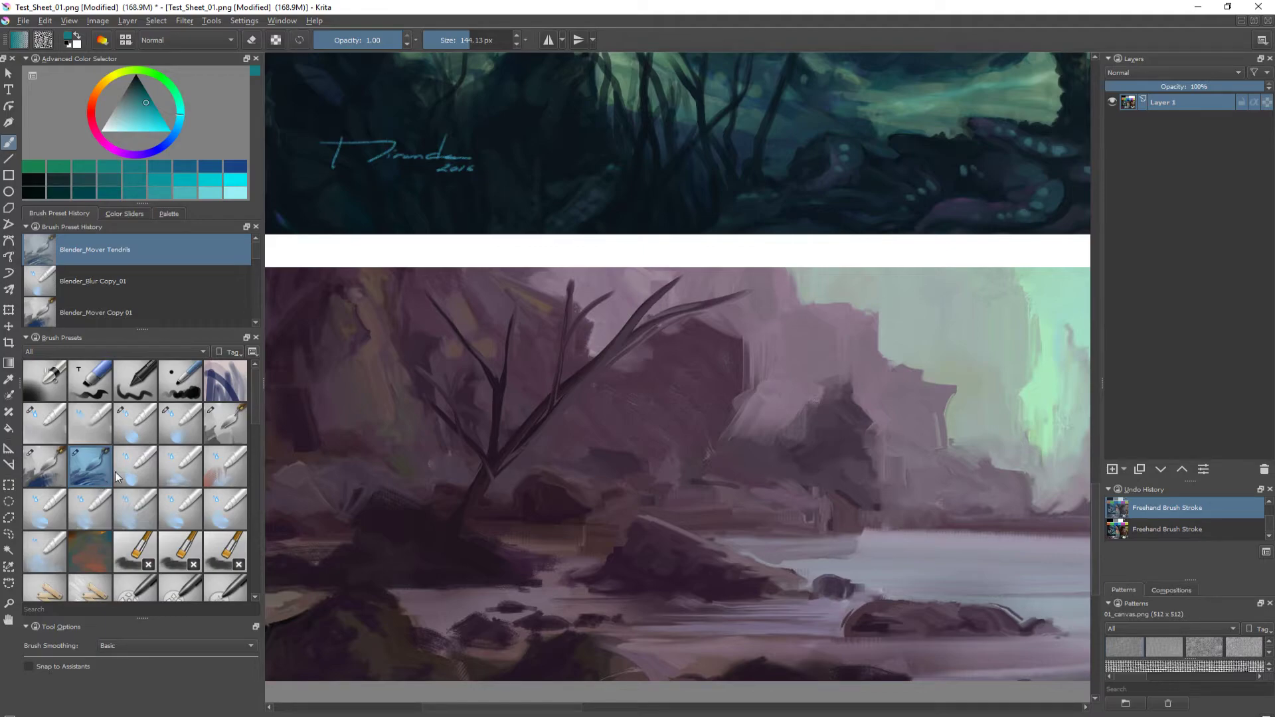
# - Test the Blender_Rake preset at 128 px along the rock edge beside the tree, undoing the strokes
pyautogui.click(136, 471)
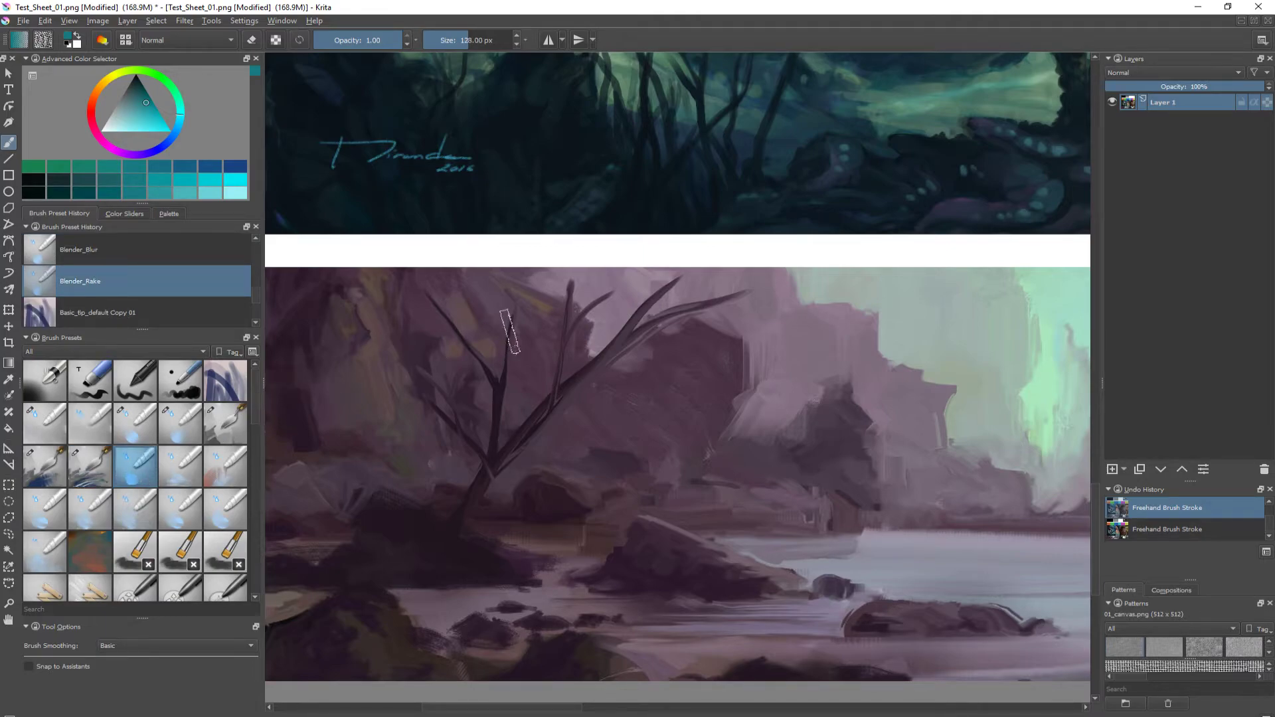
pyautogui.moveTo(424, 349); pyautogui.dragTo(500, 416)
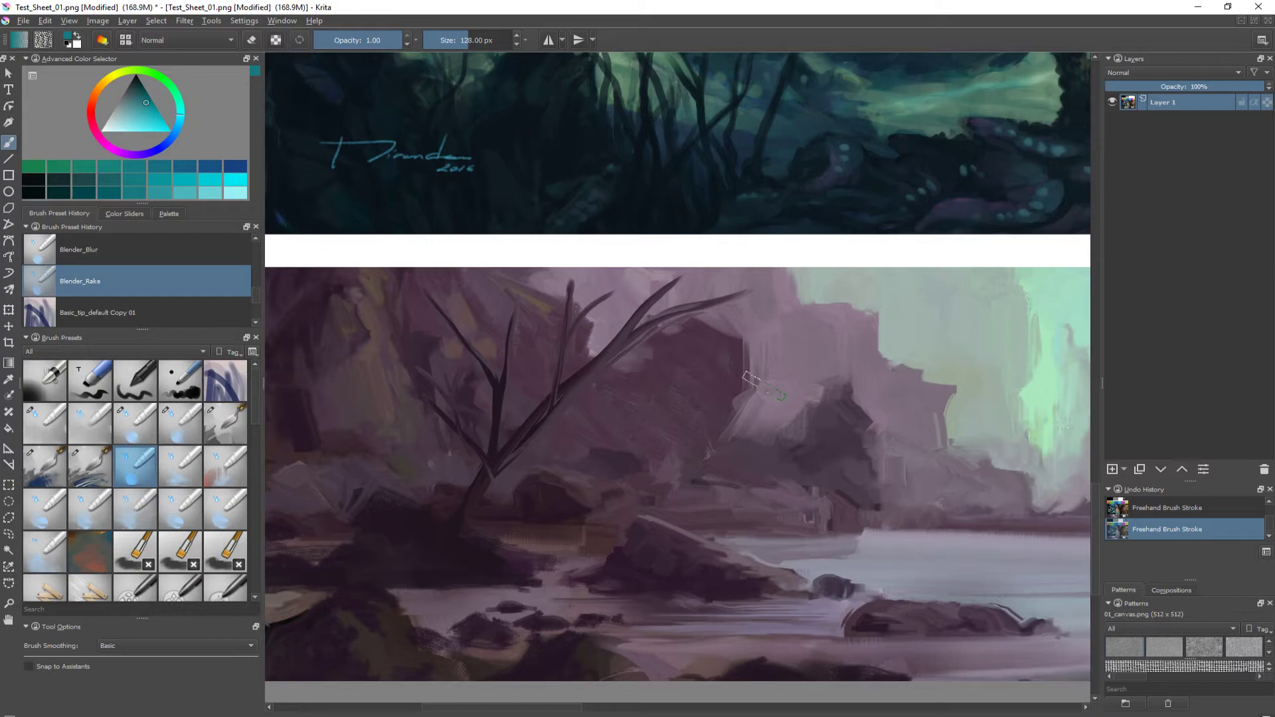
pyautogui.moveTo(765, 439)
pyautogui.mouseDown()
pyautogui.moveTo(749, 332)
pyautogui.moveTo(722, 439)
pyautogui.moveTo(686, 499)
pyautogui.moveTo(736, 419)
pyautogui.moveTo(755, 345)
pyautogui.moveTo(719, 484)
pyautogui.moveTo(662, 446)
pyautogui.moveTo(644, 470)
pyautogui.mouseUp()
pyautogui.hotkey('ctrl', 'z')
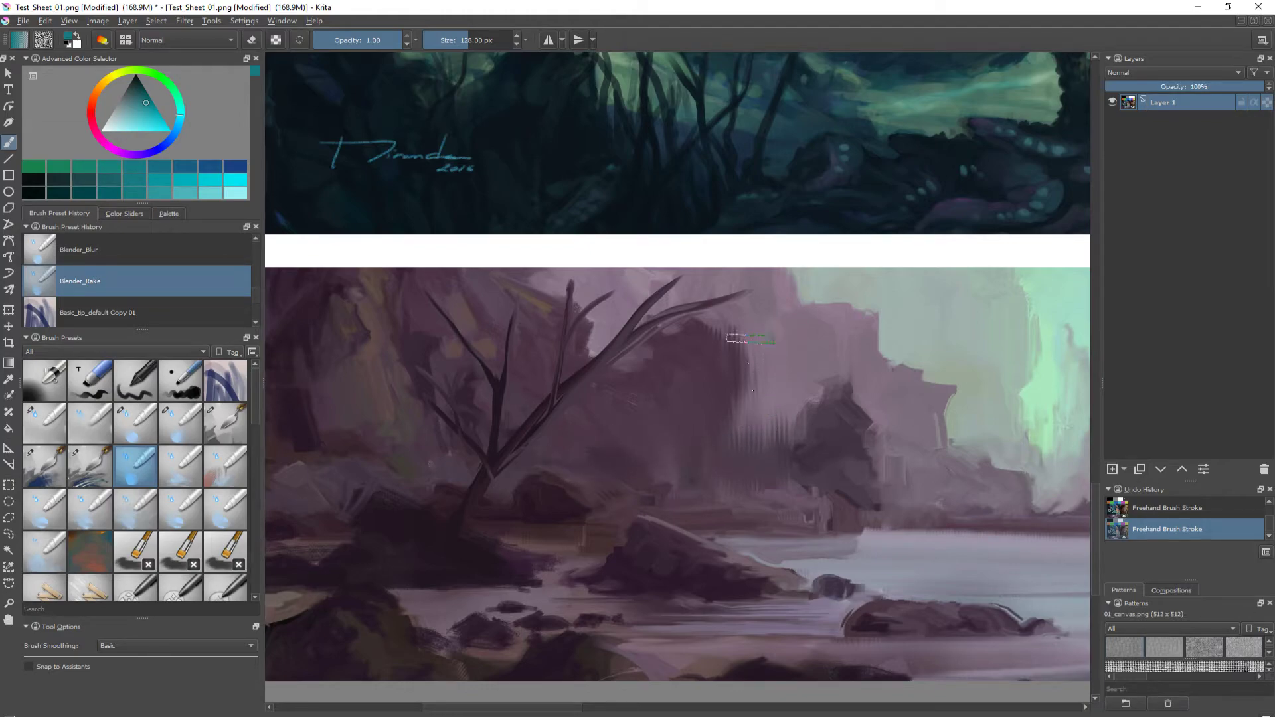
pyautogui.hotkey('ctrl', 'z')
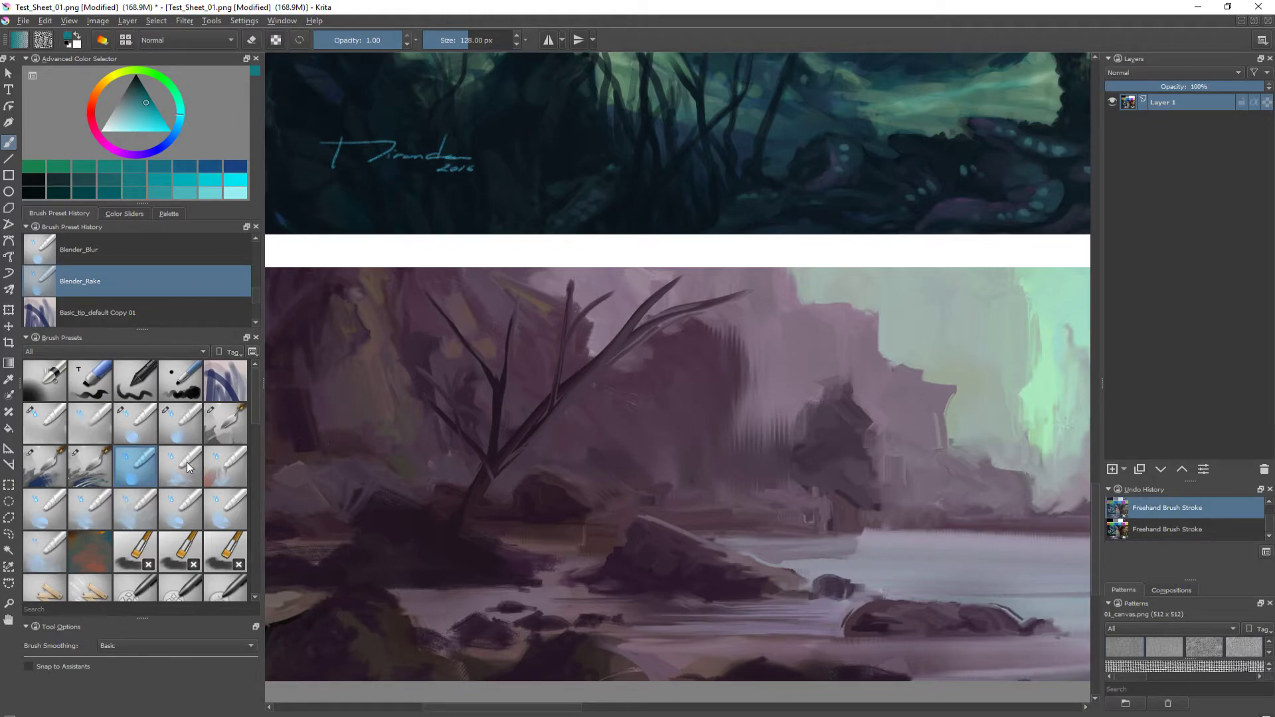
# - Rake vertical streaks down the rock edge beside the dark tree with the Blender_Rake Copy 01 preset at about 213 px
pyautogui.click(184, 474)
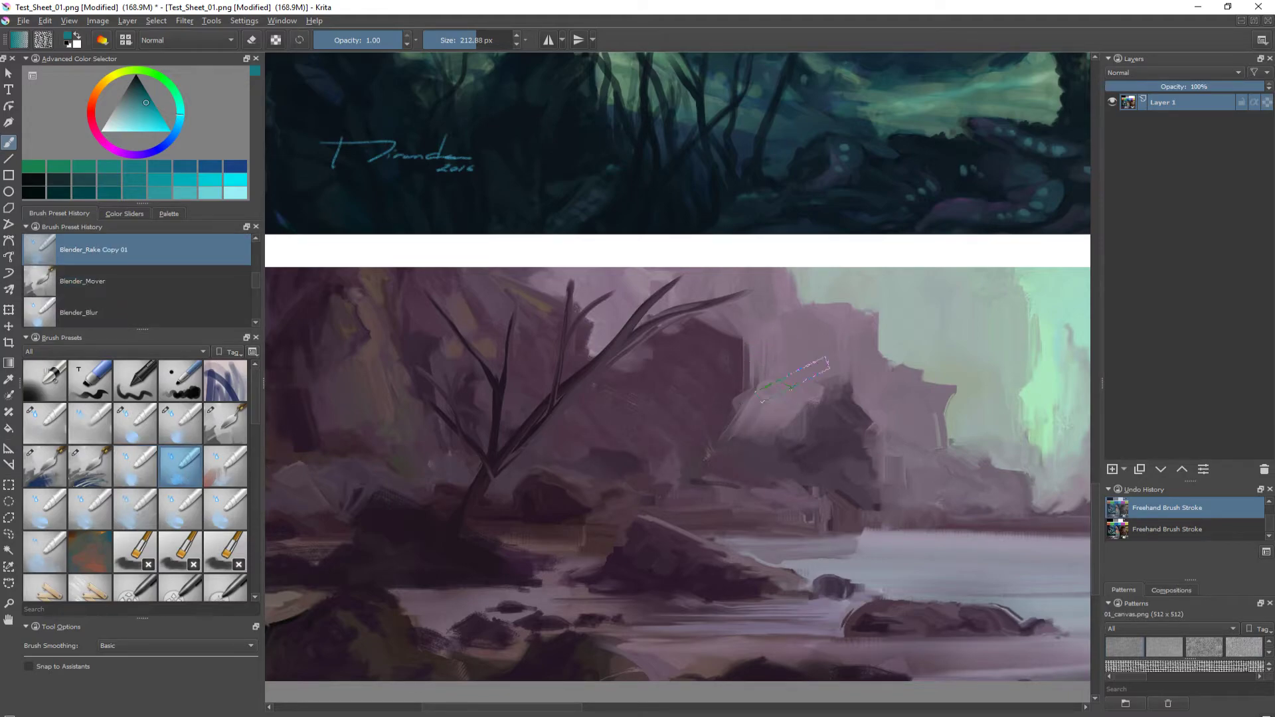
pyautogui.moveTo(791, 389); pyautogui.dragTo(757, 382)
pyautogui.moveTo(757, 337)
pyautogui.mouseDown()
pyautogui.moveTo(760, 486)
pyautogui.moveTo(744, 336)
pyautogui.moveTo(764, 524)
pyautogui.mouseUp()
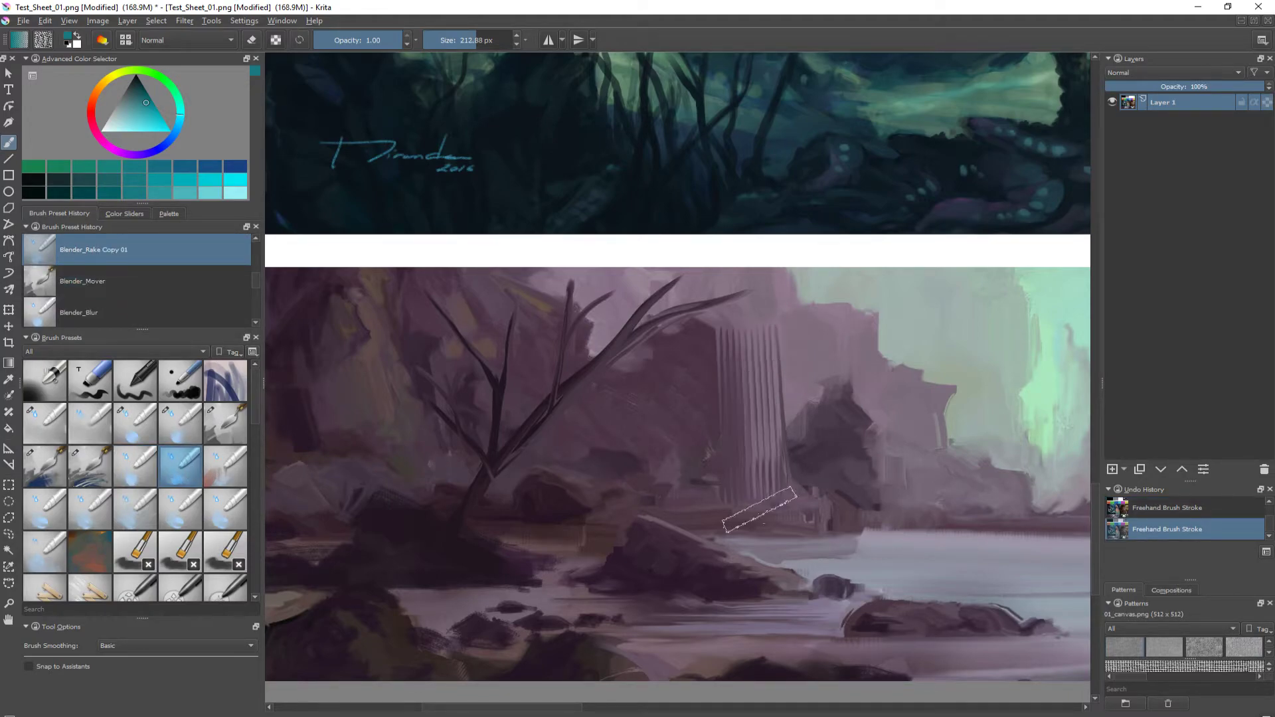
pyautogui.hotkey('ctrl', 'z')
pyautogui.moveTo(777, 392)
pyautogui.mouseDown()
pyautogui.moveTo(773, 330)
pyautogui.moveTo(775, 498)
pyautogui.mouseUp()
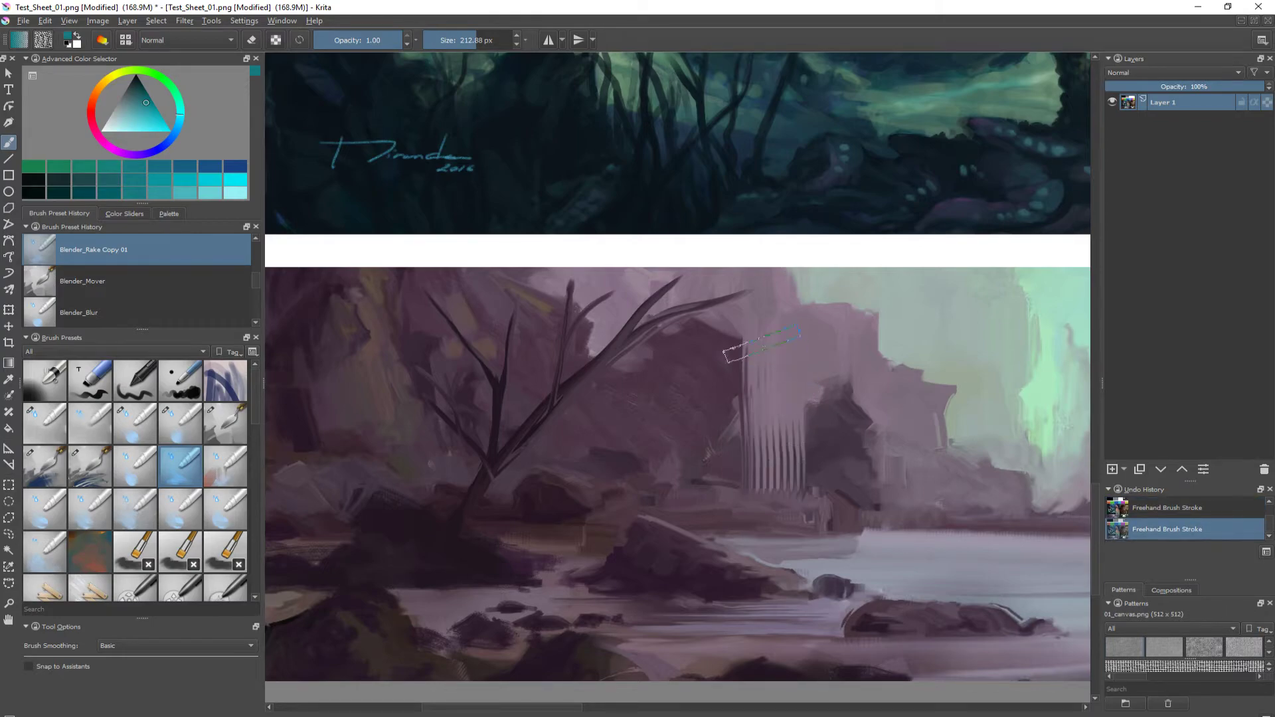
pyautogui.moveTo(764, 347); pyautogui.dragTo(728, 500)
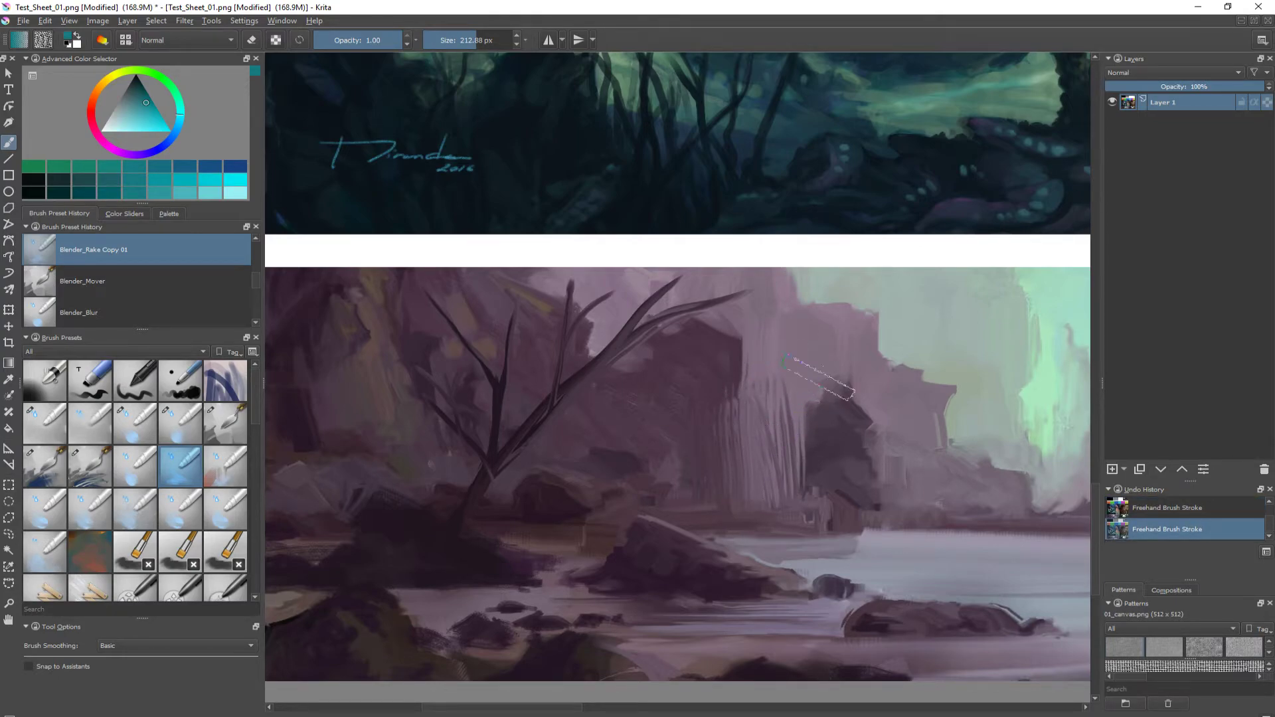
# - Rake the dark rock by the shore into tall vertical streaks with the same brush
pyautogui.moveTo(825, 419); pyautogui.dragTo(804, 425)
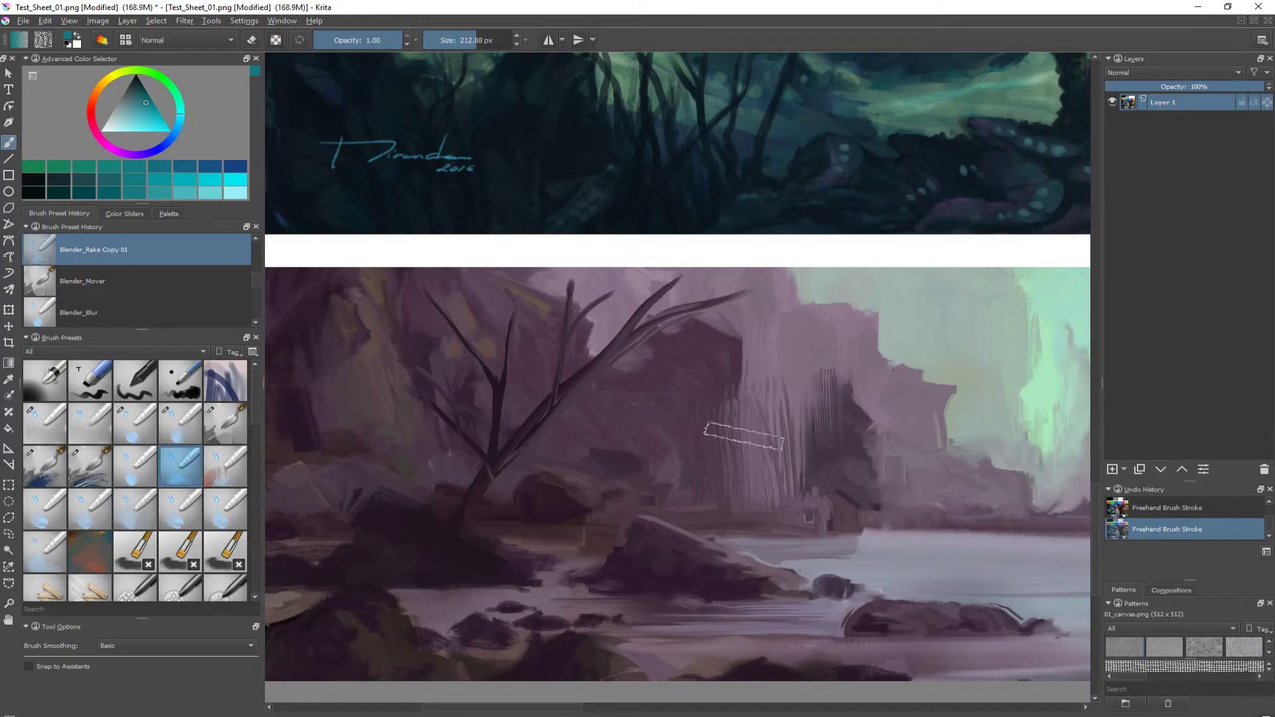
pyautogui.moveTo(778, 412)
pyautogui.mouseDown()
pyautogui.moveTo(840, 425)
pyautogui.moveTo(812, 350)
pyautogui.moveTo(816, 398)
pyautogui.moveTo(823, 409)
pyautogui.moveTo(828, 336)
pyautogui.moveTo(854, 442)
pyautogui.moveTo(873, 404)
pyautogui.moveTo(886, 440)
pyautogui.moveTo(899, 424)
pyautogui.moveTo(892, 463)
pyautogui.moveTo(885, 431)
pyautogui.moveTo(860, 422)
pyautogui.moveTo(830, 489)
pyautogui.moveTo(810, 455)
pyautogui.moveTo(798, 465)
pyautogui.moveTo(781, 414)
pyautogui.mouseUp()
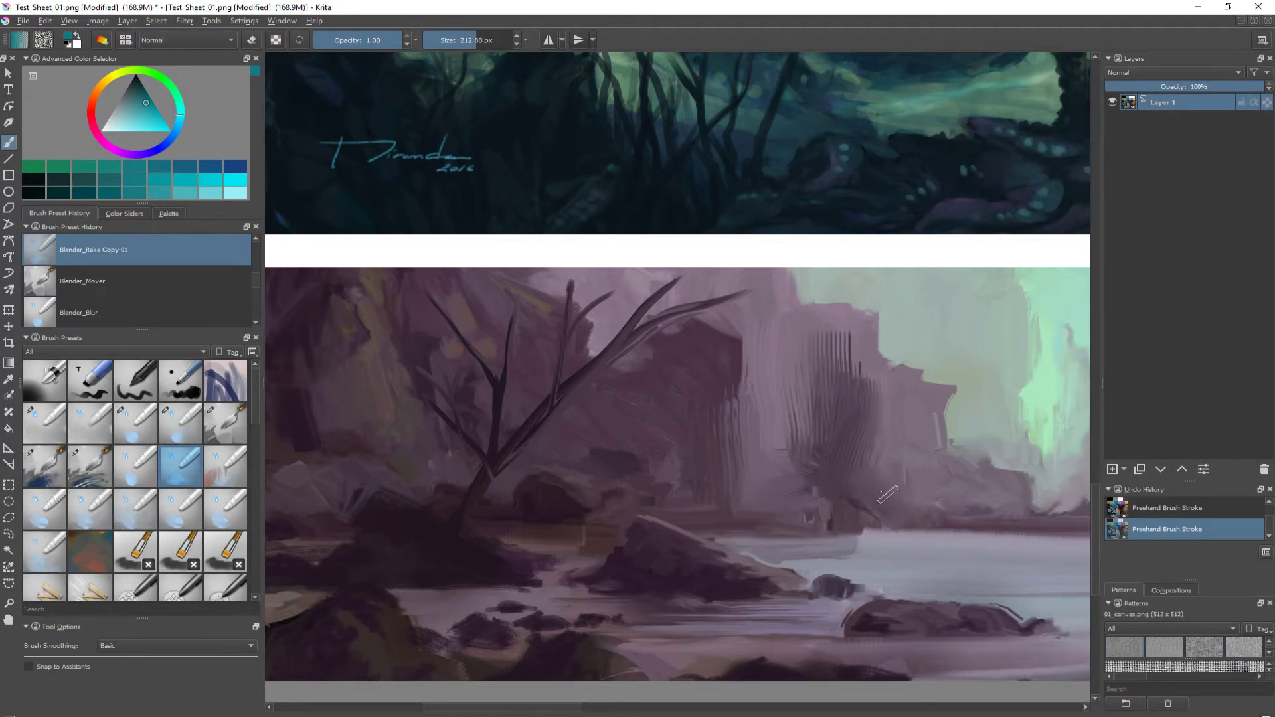
pyautogui.moveTo(860, 465)
pyautogui.mouseDown()
pyautogui.moveTo(827, 361)
pyautogui.moveTo(847, 463)
pyautogui.mouseUp()
# - Paint a teal patch over the rocks with the 200 px Blender_Rake Copy 01(Blender_Rake Copy 01U29312.kpp) preset at color rate 0.49
pyautogui.click(217, 477)
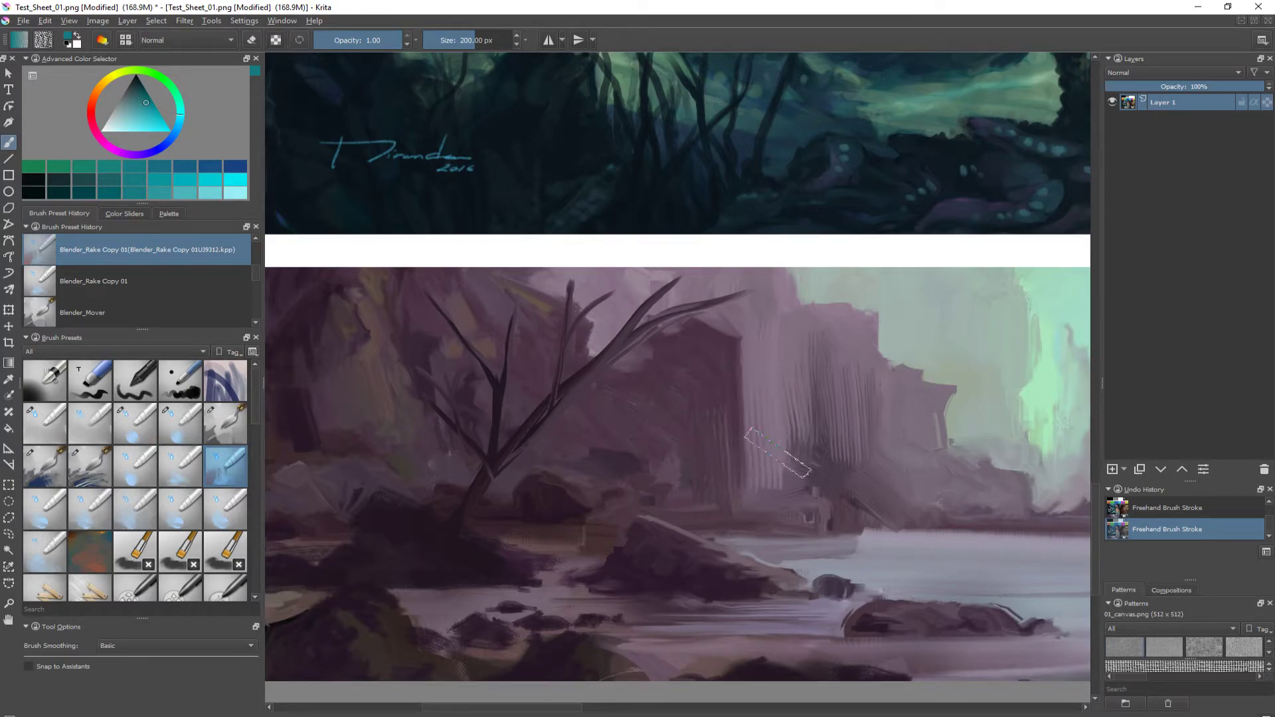
pyautogui.rightClick(776, 385)
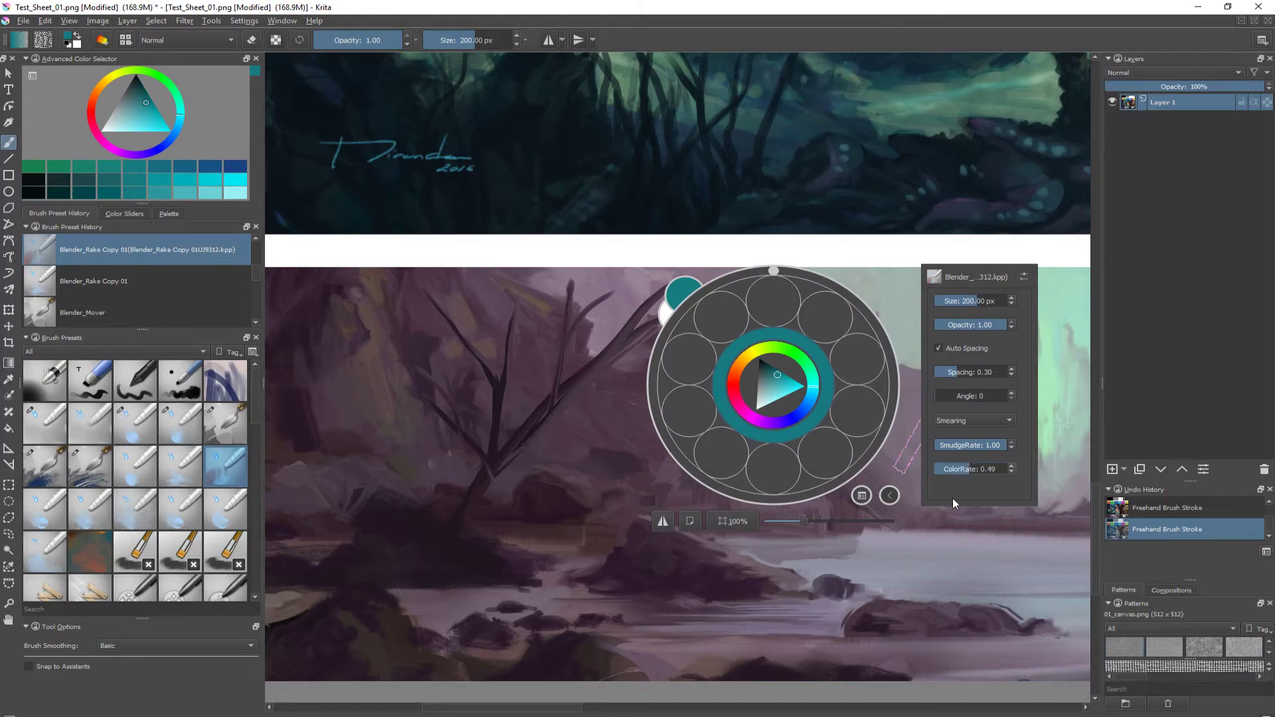
pyautogui.click(928, 548)
pyautogui.moveTo(797, 435)
pyautogui.mouseDown()
pyautogui.moveTo(762, 496)
pyautogui.moveTo(823, 494)
pyautogui.mouseUp()
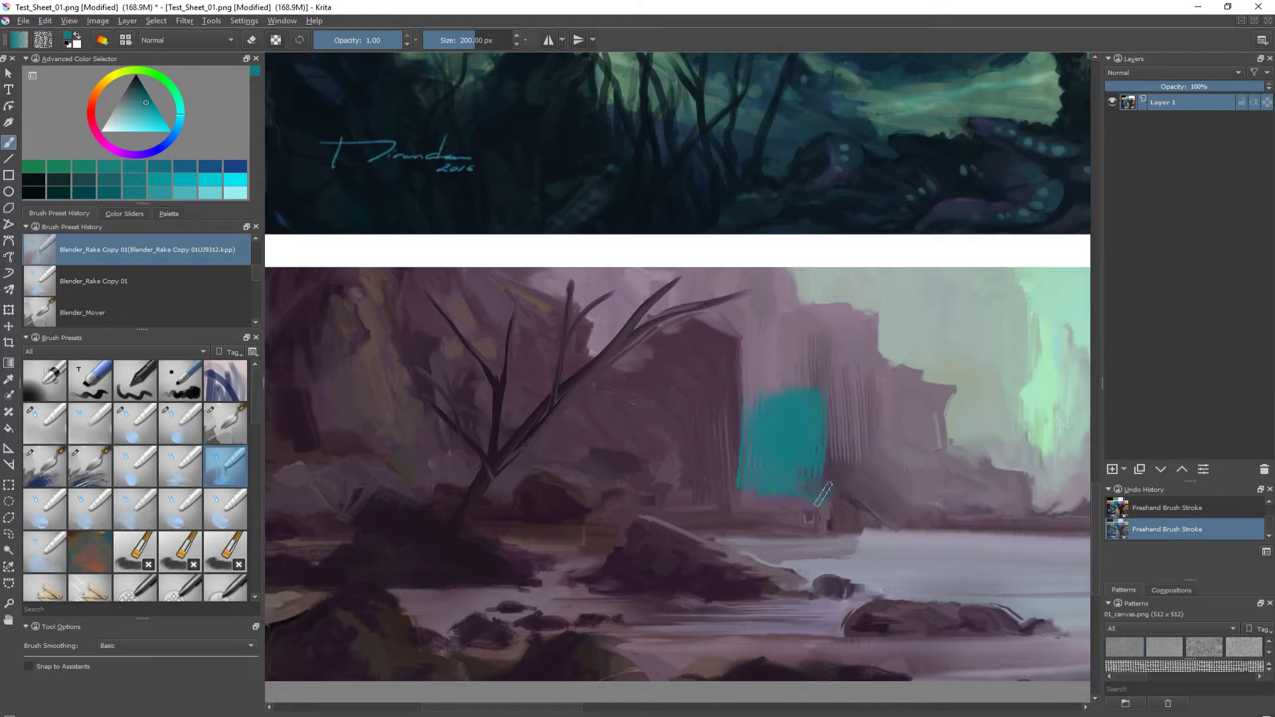
pyautogui.moveTo(712, 483)
pyautogui.mouseDown()
pyautogui.moveTo(611, 487)
pyautogui.moveTo(669, 477)
pyautogui.moveTo(695, 461)
pyautogui.moveTo(695, 435)
pyautogui.moveTo(719, 439)
pyautogui.moveTo(759, 502)
pyautogui.moveTo(654, 463)
pyautogui.moveTo(736, 473)
pyautogui.moveTo(679, 473)
pyautogui.moveTo(725, 475)
pyautogui.moveTo(743, 412)
pyautogui.mouseUp()
# - Try erasing part of the teal patch with the rake brush in eraser mode, and undo the erasing
pyautogui.press('e')
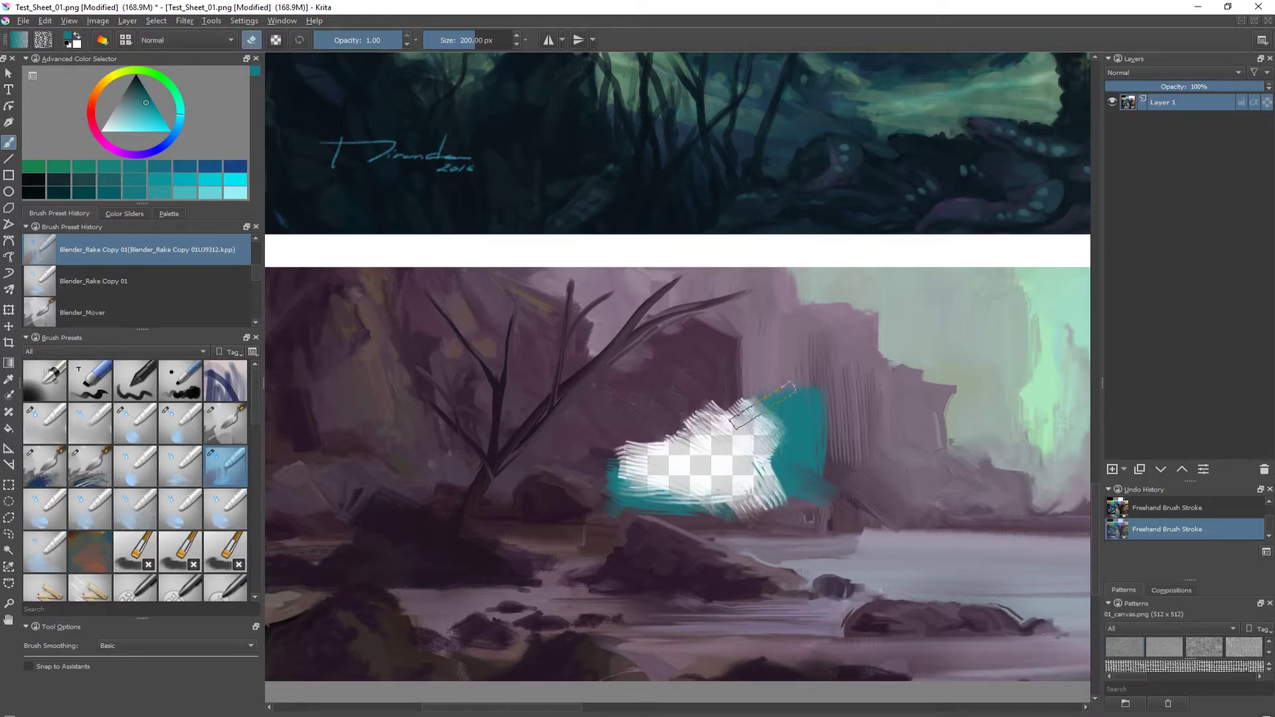
pyautogui.press('e')
pyautogui.hotkey('ctrl', 'z')
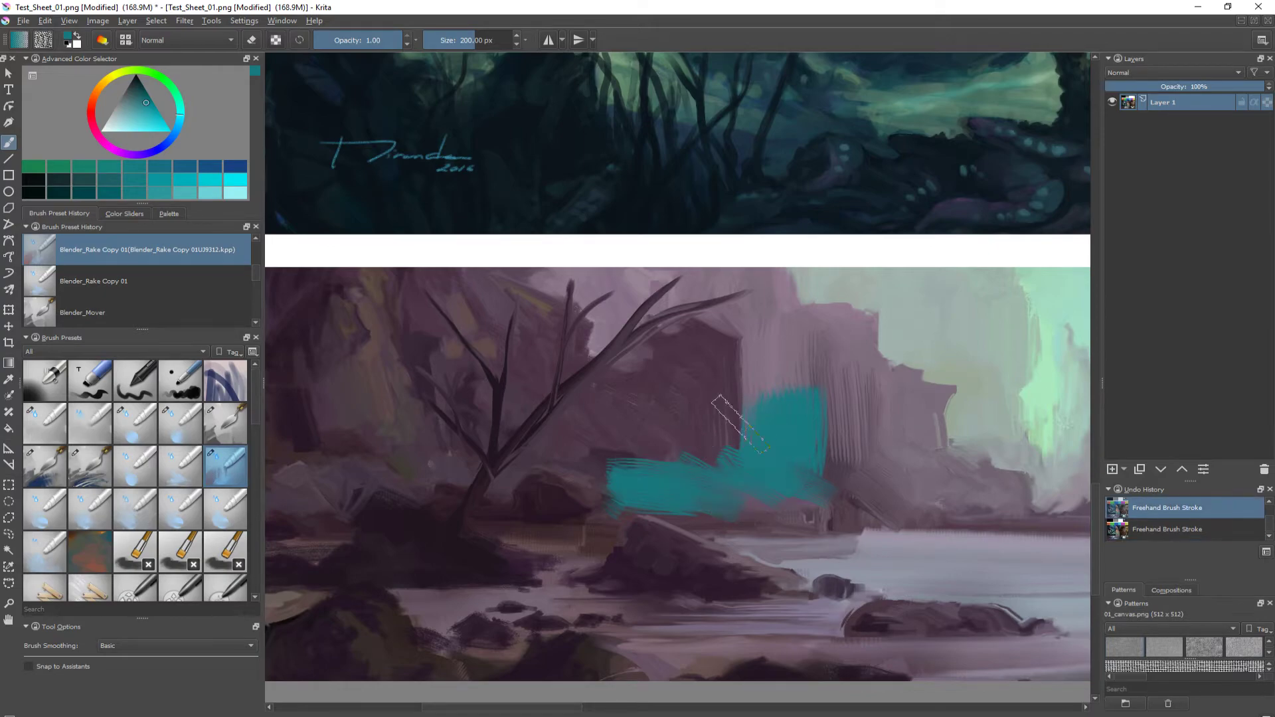
# - Lower the rake brush's color rate and smear the teal patch into thin streaks across the surrounding rock
pyautogui.rightClick(747, 438)
pyautogui.moveTo(935, 522); pyautogui.dragTo(907, 523)
pyautogui.click(614, 405)
pyautogui.moveTo(743, 467)
pyautogui.mouseDown()
pyautogui.moveTo(648, 447)
pyautogui.moveTo(625, 457)
pyautogui.moveTo(729, 420)
pyautogui.moveTo(756, 472)
pyautogui.moveTo(729, 423)
pyautogui.moveTo(800, 408)
pyautogui.moveTo(781, 372)
pyautogui.moveTo(771, 446)
pyautogui.mouseUp()
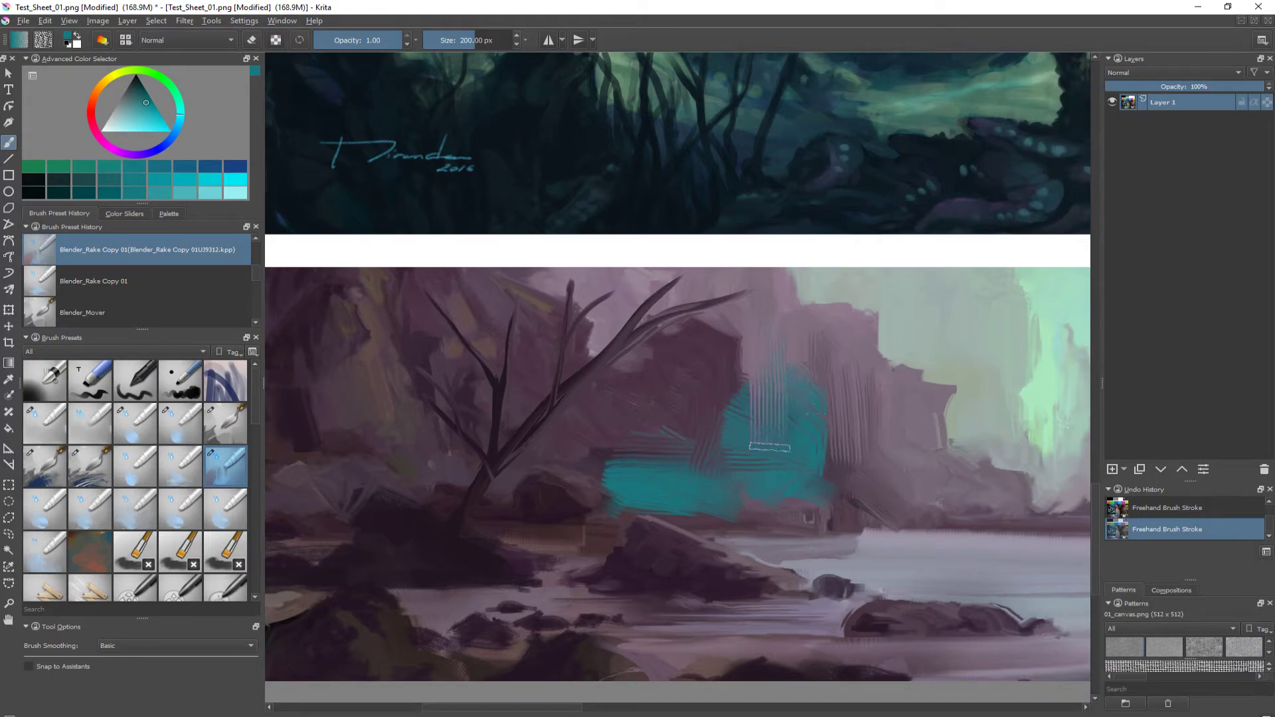
pyautogui.moveTo(739, 332)
pyautogui.mouseDown()
pyautogui.moveTo(763, 504)
pyautogui.moveTo(791, 465)
pyautogui.moveTo(809, 389)
pyautogui.moveTo(819, 459)
pyautogui.moveTo(822, 440)
pyautogui.moveTo(815, 472)
pyautogui.moveTo(802, 336)
pyautogui.moveTo(797, 412)
pyautogui.mouseUp()
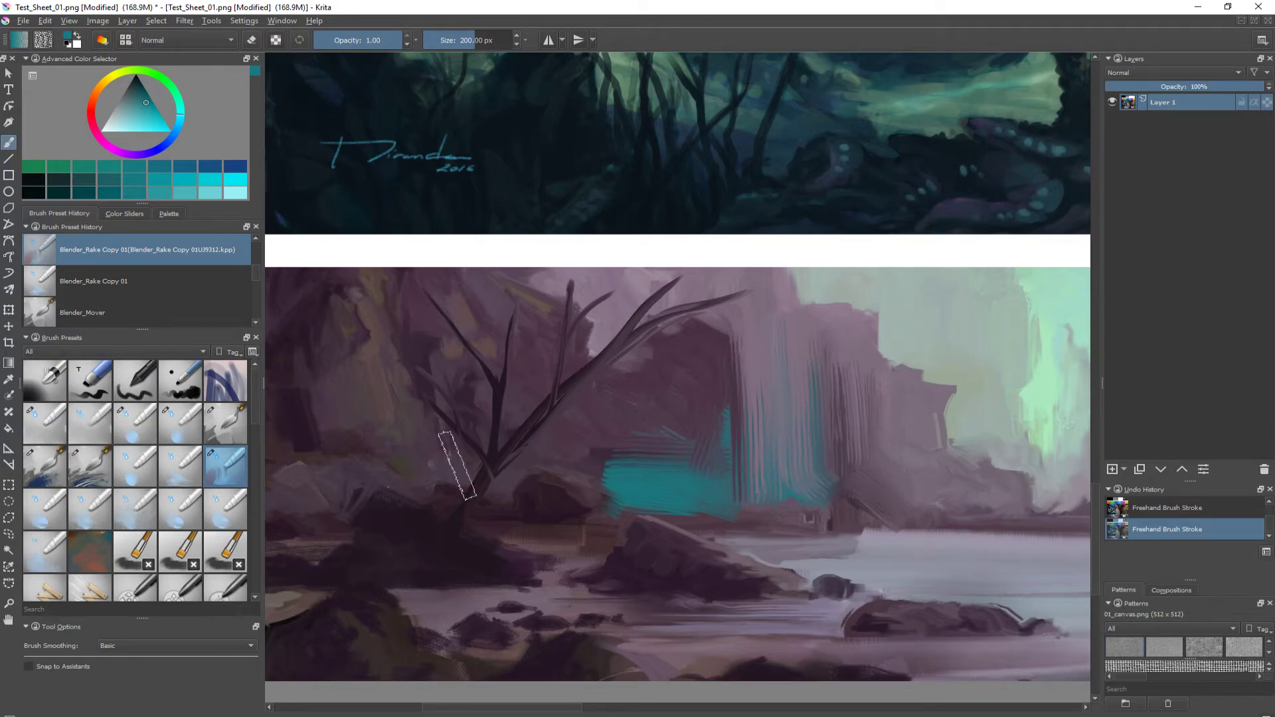
# - Smear the teal block down across the rocks with Blender_Textured at 64 px, and undo the extra smear beside it
pyautogui.click(55, 516)
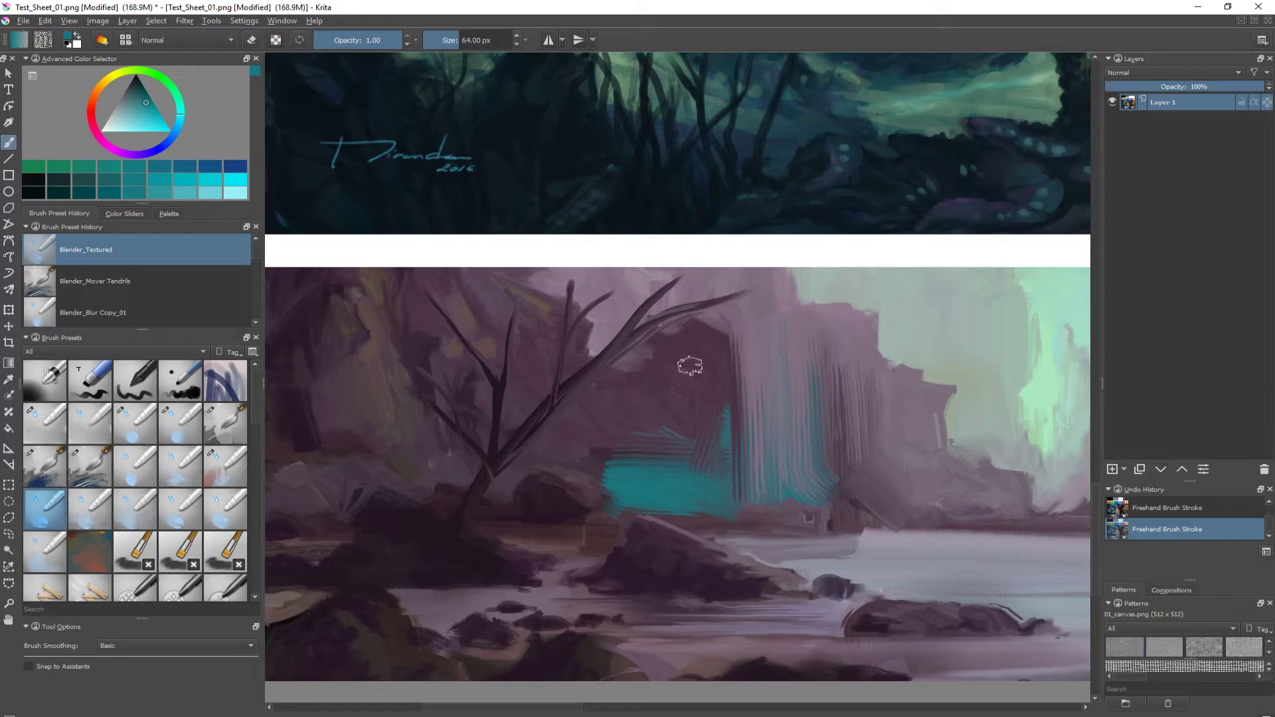
pyautogui.moveTo(690, 365)
pyautogui.mouseDown()
pyautogui.moveTo(693, 556)
pyautogui.moveTo(693, 359)
pyautogui.moveTo(678, 601)
pyautogui.moveTo(648, 366)
pyautogui.mouseUp()
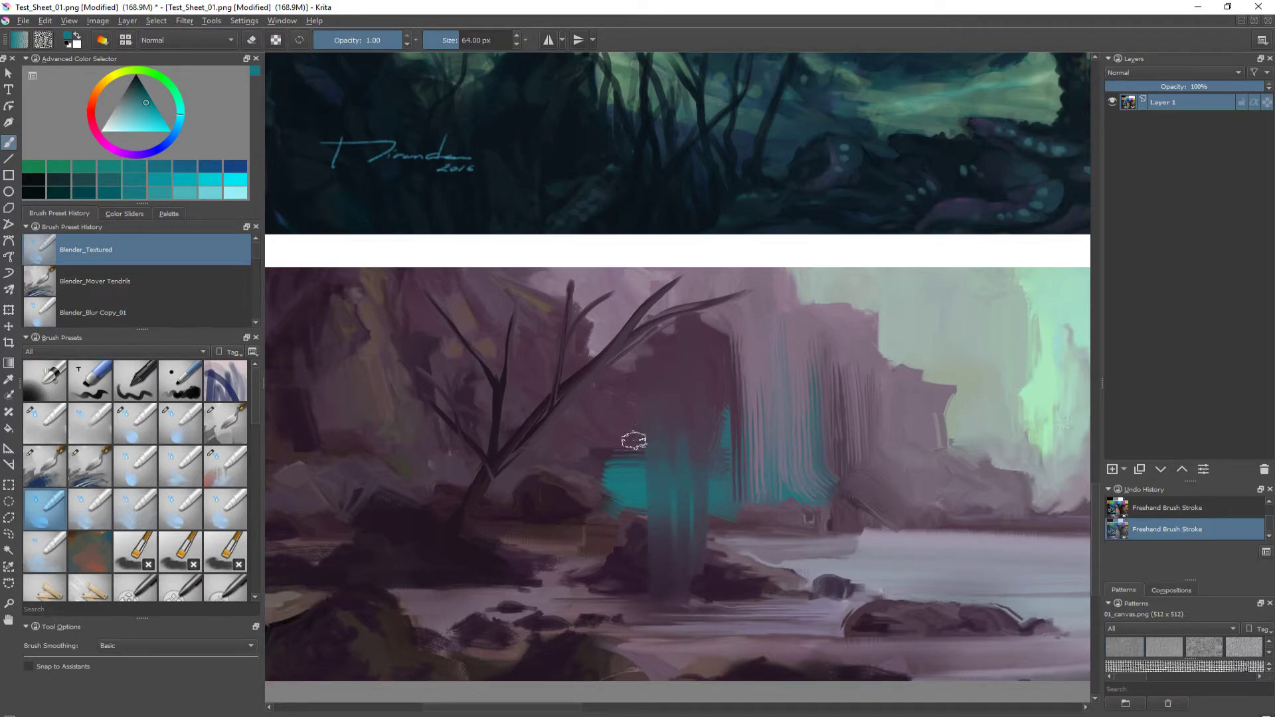
pyautogui.hotkey('ctrl', '+')
pyautogui.hotkey('ctrl', '+')
pyautogui.hotkey('ctrl', '+')
pyautogui.moveTo(596, 528); pyautogui.dragTo(483, 207)
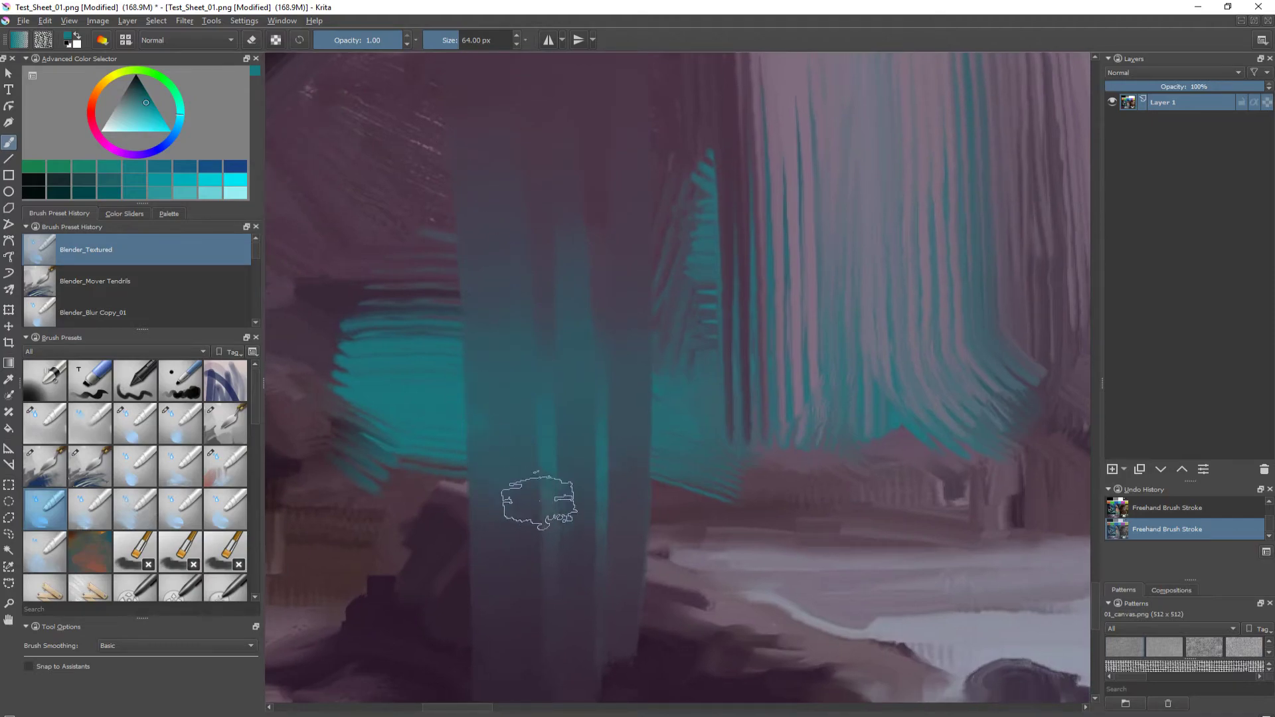
pyautogui.scroll(-3, 539, 502)
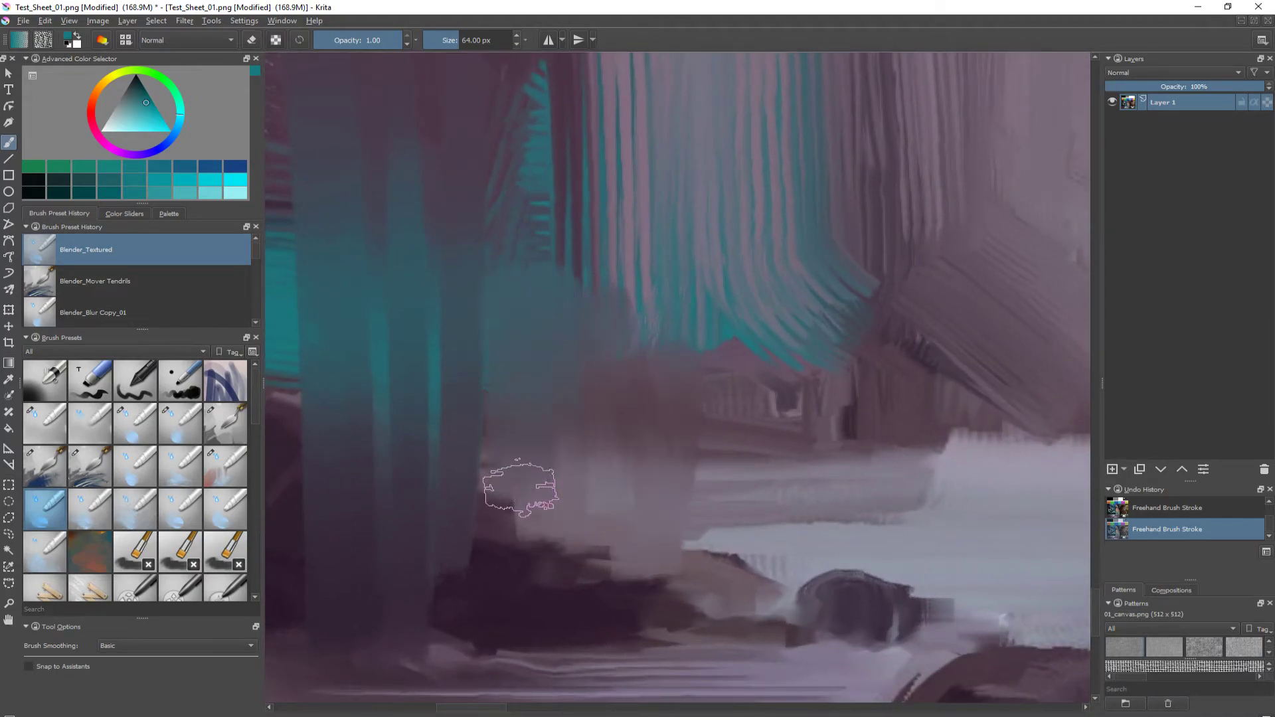
pyautogui.hotkey('ctrl', 'z')
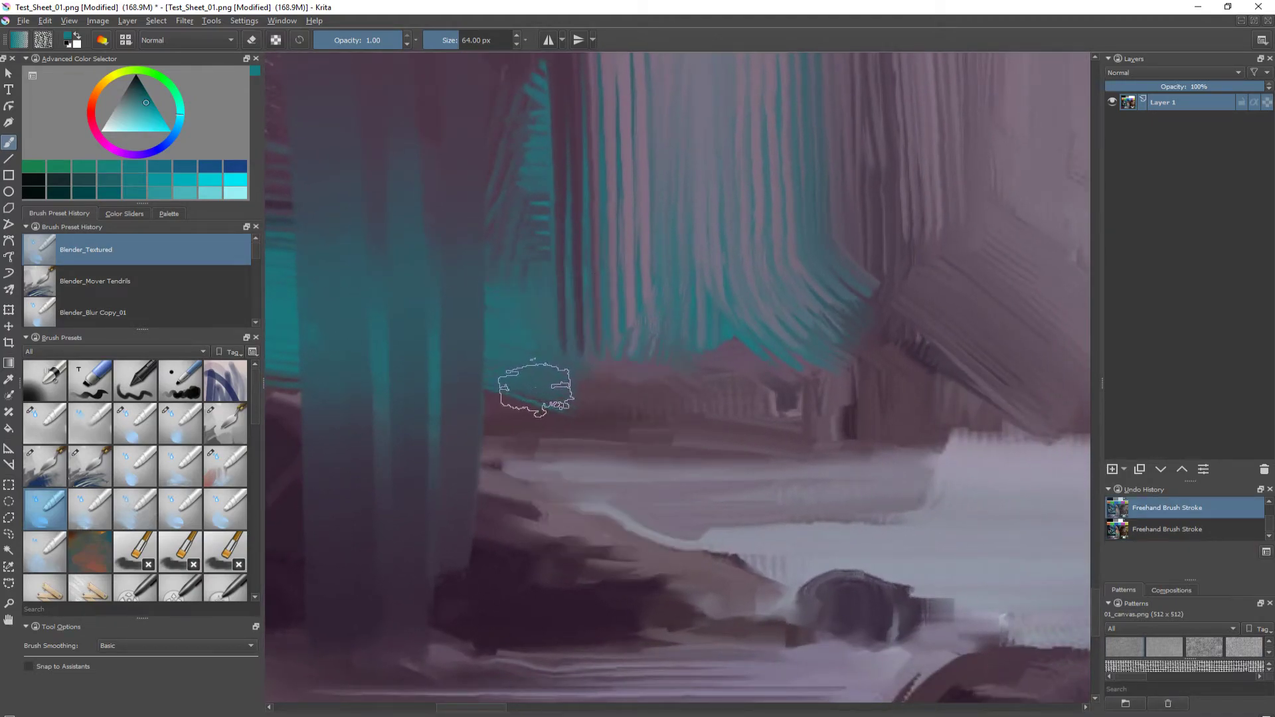
pyautogui.scroll(-5, 535, 389)
pyautogui.scroll(3, 578, 370)
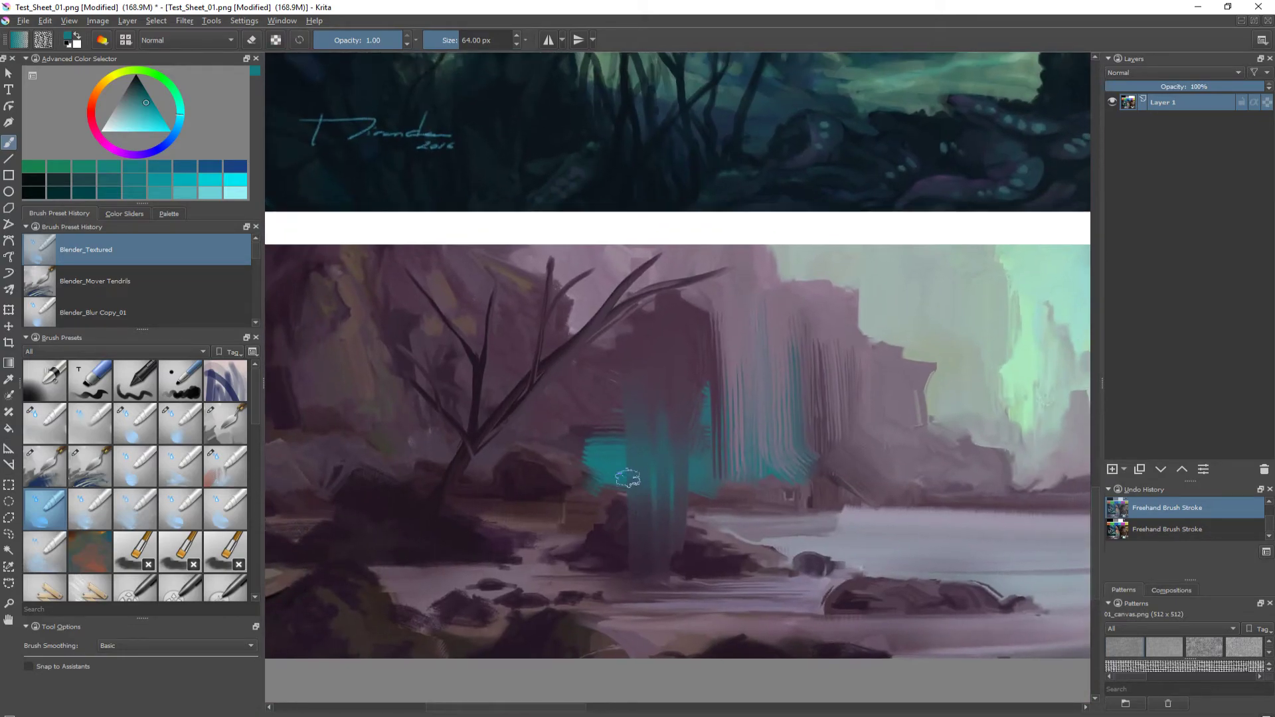
# - Roughen the purple rocks beside the green light with Blender_Textured Copy 01 at 200 px, undoing the first trial stroke
pyautogui.moveTo(602, 470)
pyautogui.mouseDown()
pyautogui.moveTo(498, 446)
pyautogui.moveTo(609, 447)
pyautogui.moveTo(479, 459)
pyautogui.mouseUp()
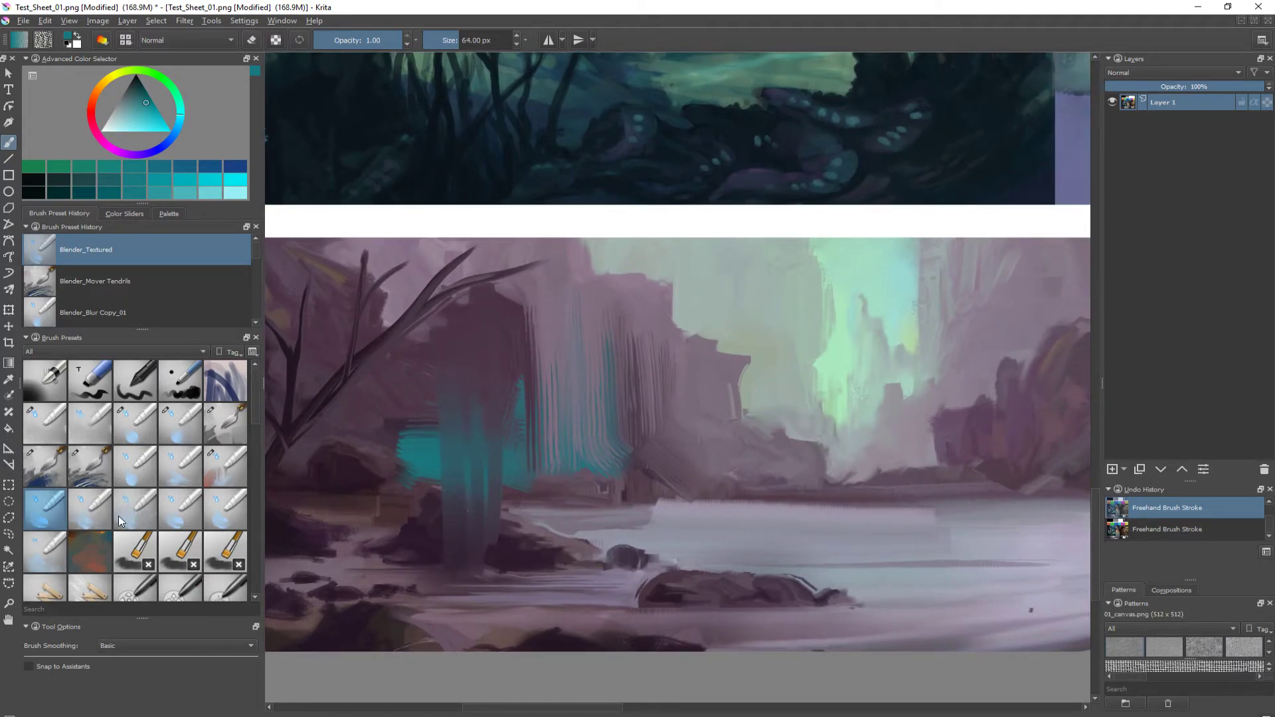
pyautogui.click(91, 522)
pyautogui.moveTo(591, 392)
pyautogui.mouseDown()
pyautogui.moveTo(543, 420)
pyautogui.moveTo(562, 390)
pyautogui.moveTo(559, 407)
pyautogui.moveTo(554, 332)
pyautogui.moveTo(577, 586)
pyautogui.moveTo(574, 370)
pyautogui.moveTo(610, 583)
pyautogui.moveTo(633, 415)
pyautogui.moveTo(664, 528)
pyautogui.moveTo(716, 425)
pyautogui.moveTo(778, 590)
pyautogui.moveTo(810, 545)
pyautogui.moveTo(830, 600)
pyautogui.moveTo(854, 579)
pyautogui.moveTo(846, 548)
pyautogui.mouseUp()
pyautogui.hotkey('ctrl', 'z')
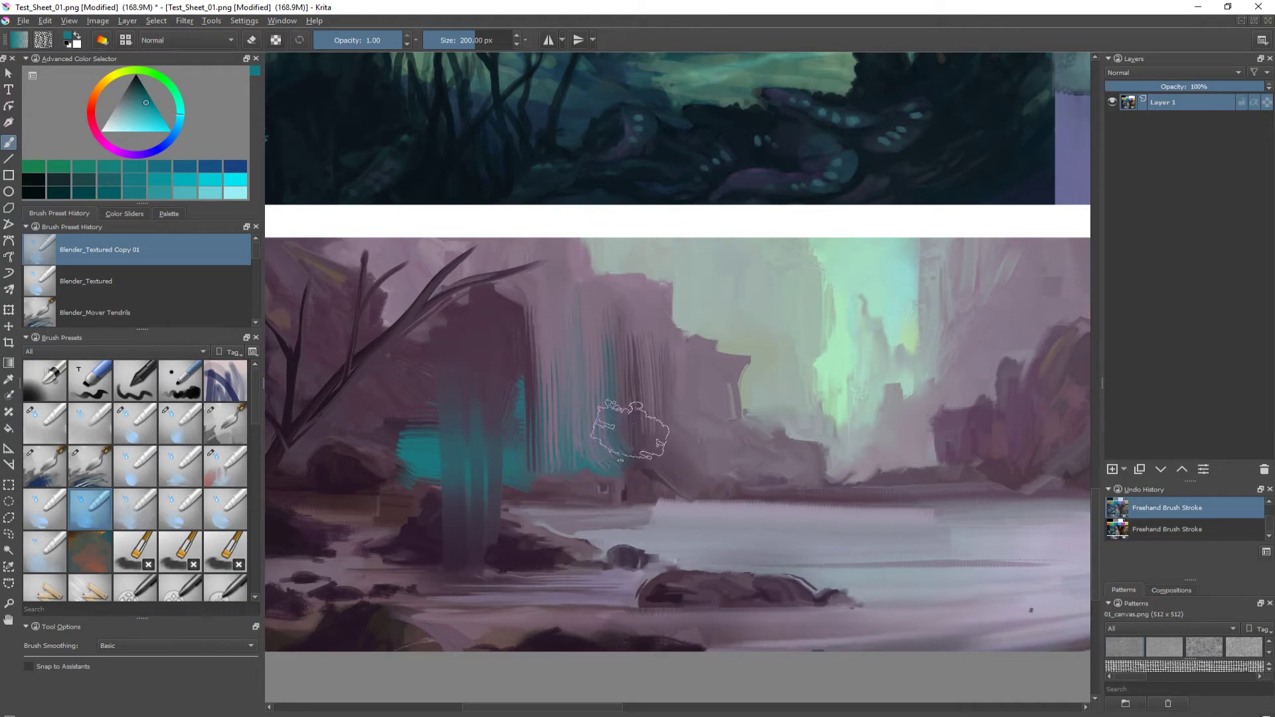
pyautogui.moveTo(806, 467)
pyautogui.mouseDown()
pyautogui.moveTo(487, 445)
pyautogui.moveTo(429, 483)
pyautogui.mouseUp()
pyautogui.moveTo(588, 421)
pyautogui.mouseDown()
pyautogui.moveTo(672, 367)
pyautogui.moveTo(662, 384)
pyautogui.moveTo(612, 361)
pyautogui.moveTo(679, 377)
pyautogui.moveTo(614, 457)
pyautogui.moveTo(541, 458)
pyautogui.moveTo(530, 484)
pyautogui.moveTo(586, 482)
pyautogui.moveTo(506, 468)
pyautogui.moveTo(550, 444)
pyautogui.moveTo(495, 361)
pyautogui.moveTo(559, 352)
pyautogui.mouseUp()
pyautogui.moveTo(598, 444); pyautogui.dragTo(623, 422)
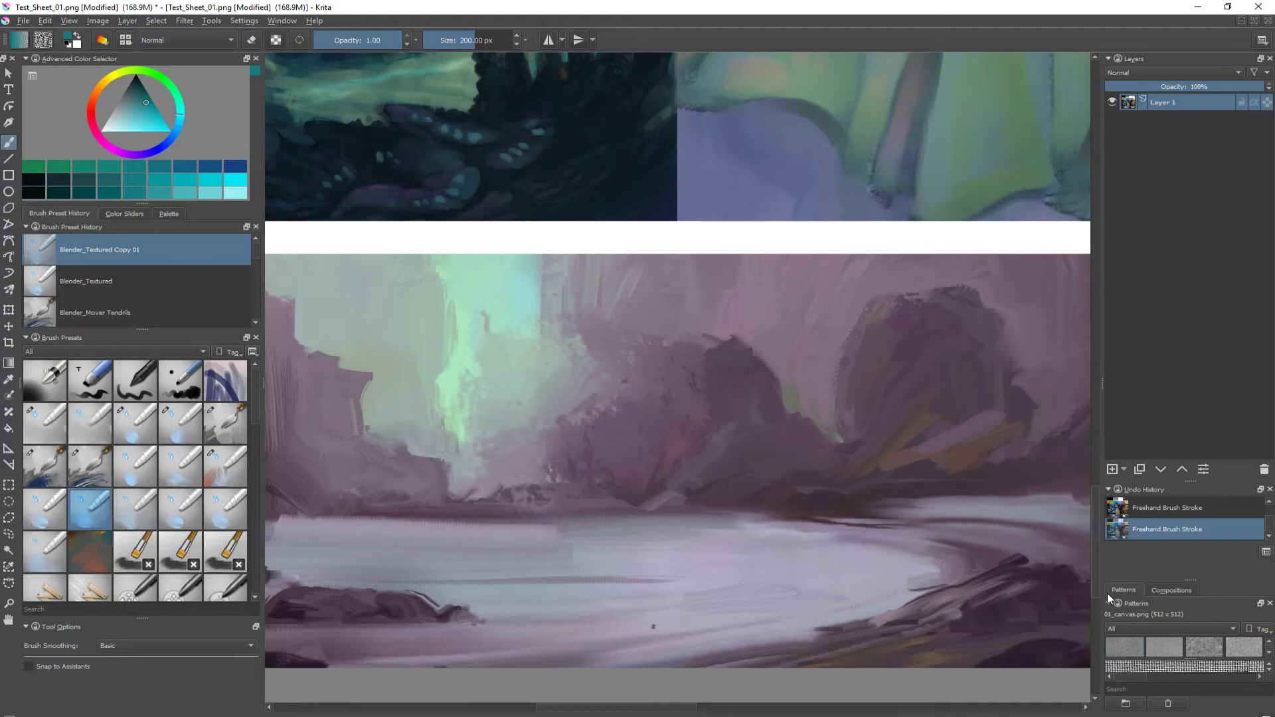
# - Enlarge the pattern list, choose the Marble 04.png pattern, and blend the dark rocks across the water with it
pyautogui.moveTo(1192, 580); pyautogui.dragTo(1195, 375)
pyautogui.moveTo(1266, 453); pyautogui.dragTo(1267, 523)
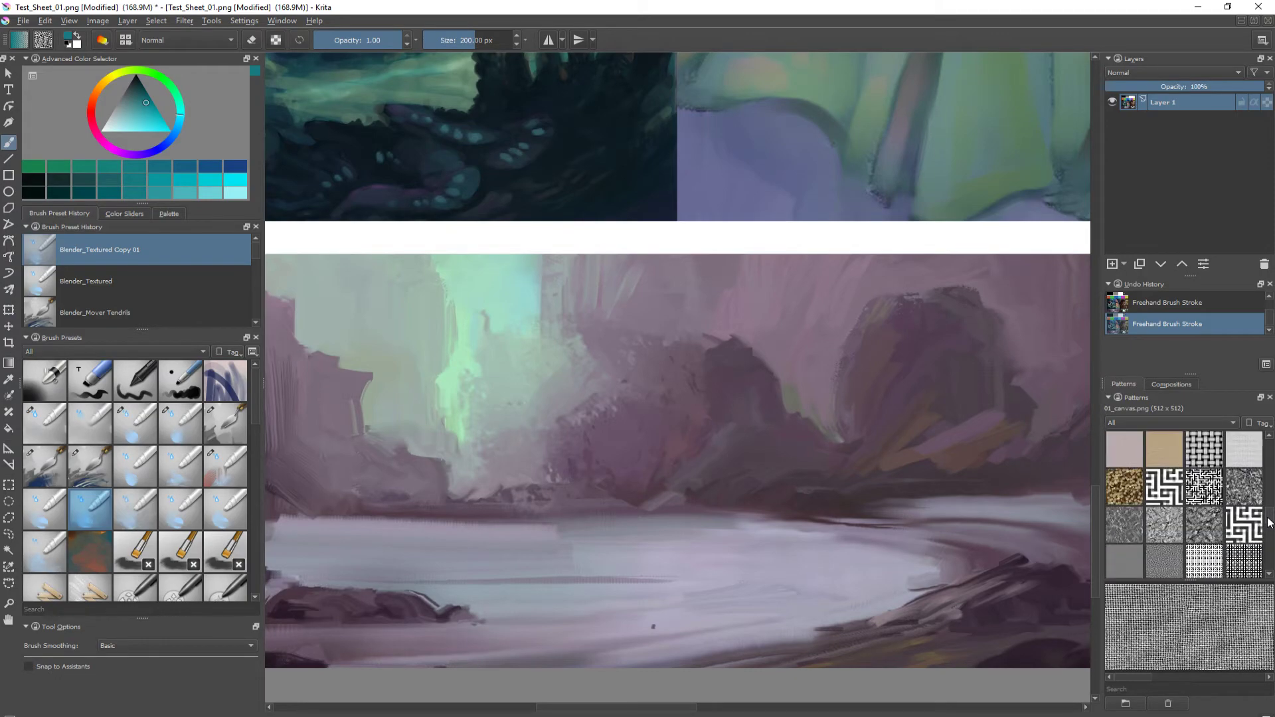
pyautogui.click(1215, 521)
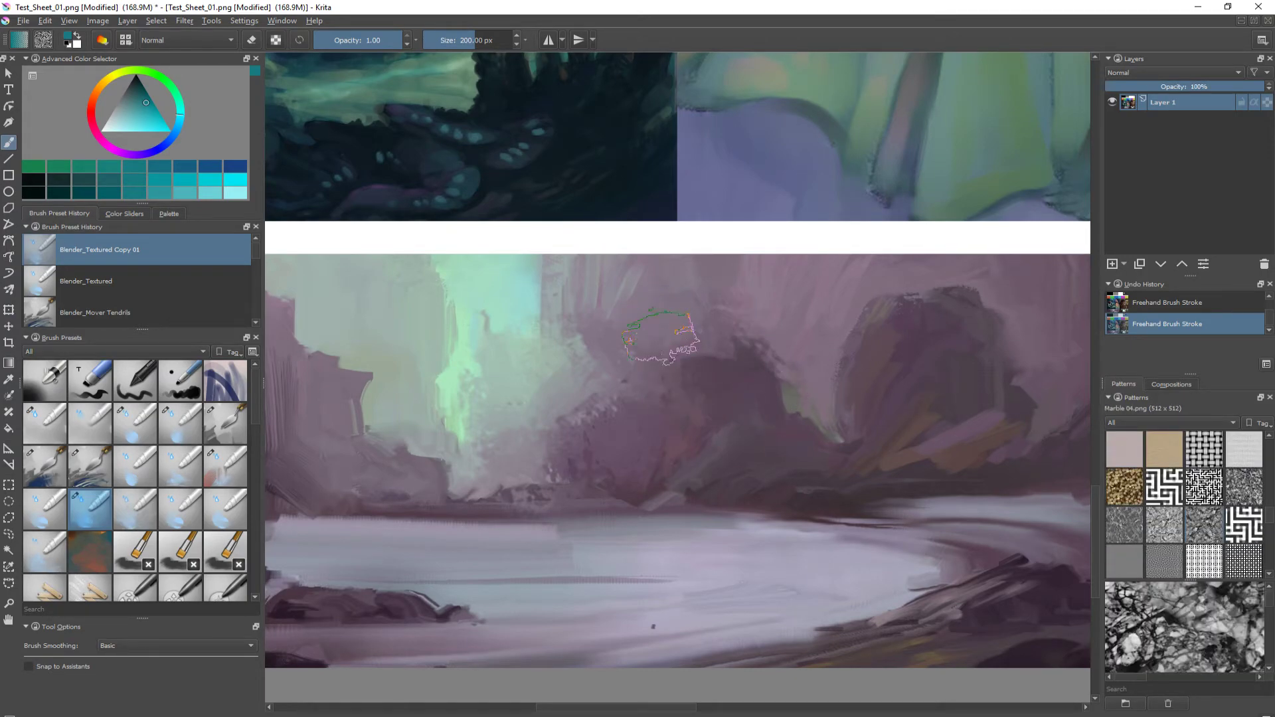
pyautogui.scroll(-1, 1270, 525)
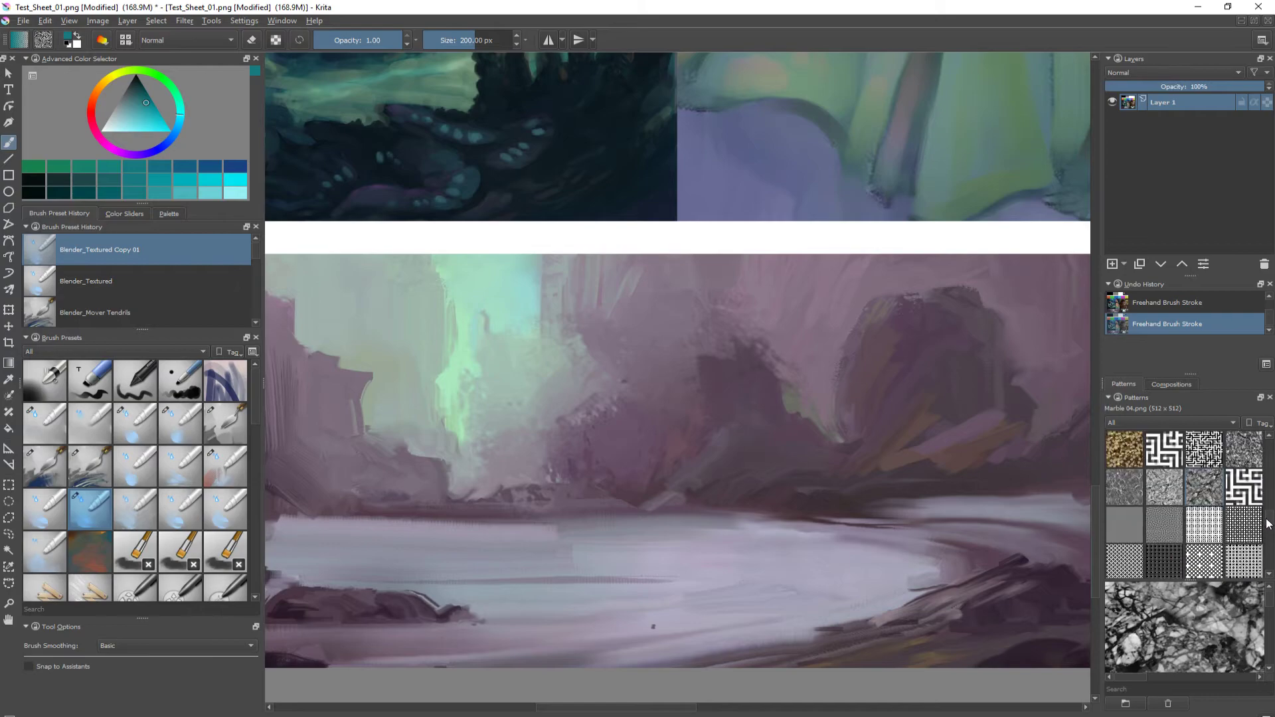
pyautogui.moveTo(759, 389)
pyautogui.mouseDown()
pyautogui.moveTo(742, 432)
pyautogui.moveTo(729, 396)
pyautogui.moveTo(865, 421)
pyautogui.moveTo(774, 442)
pyautogui.moveTo(776, 377)
pyautogui.moveTo(694, 391)
pyautogui.mouseUp()
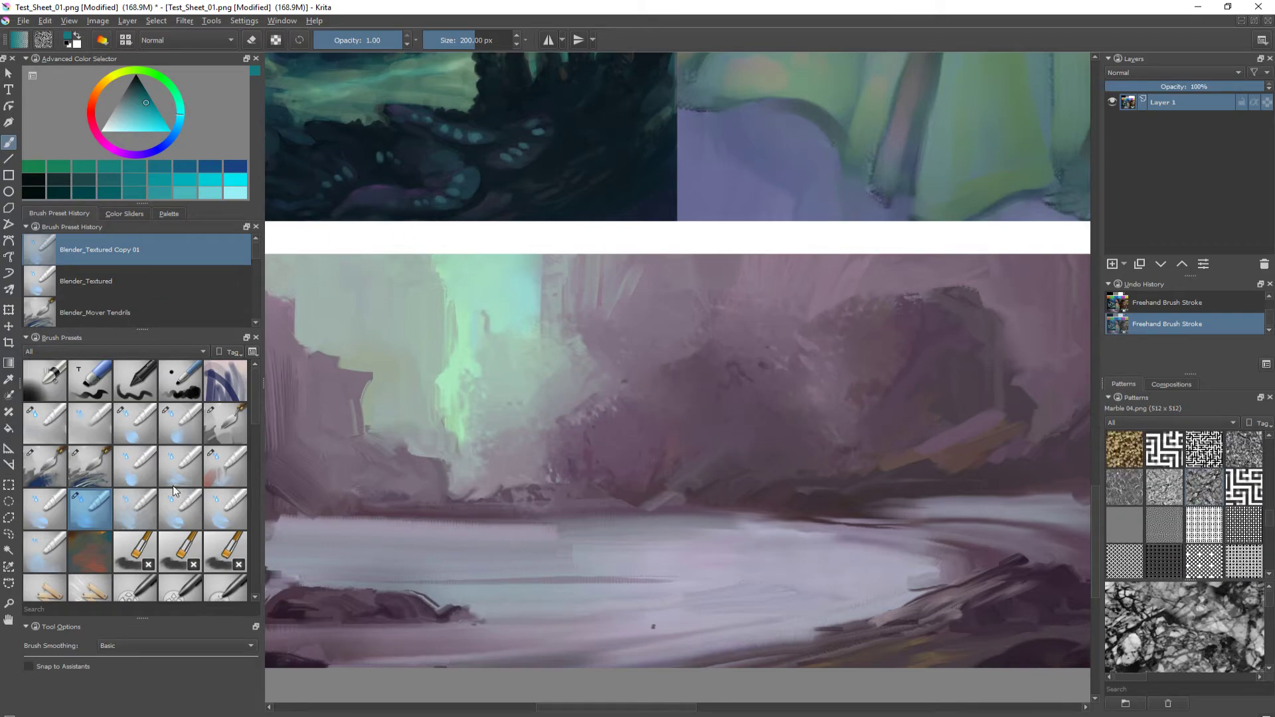
# - Break up the rock edges on both sides of the green light into leafy texture with Blender_Textured Copy 02 at 200 px
pyautogui.click(130, 514)
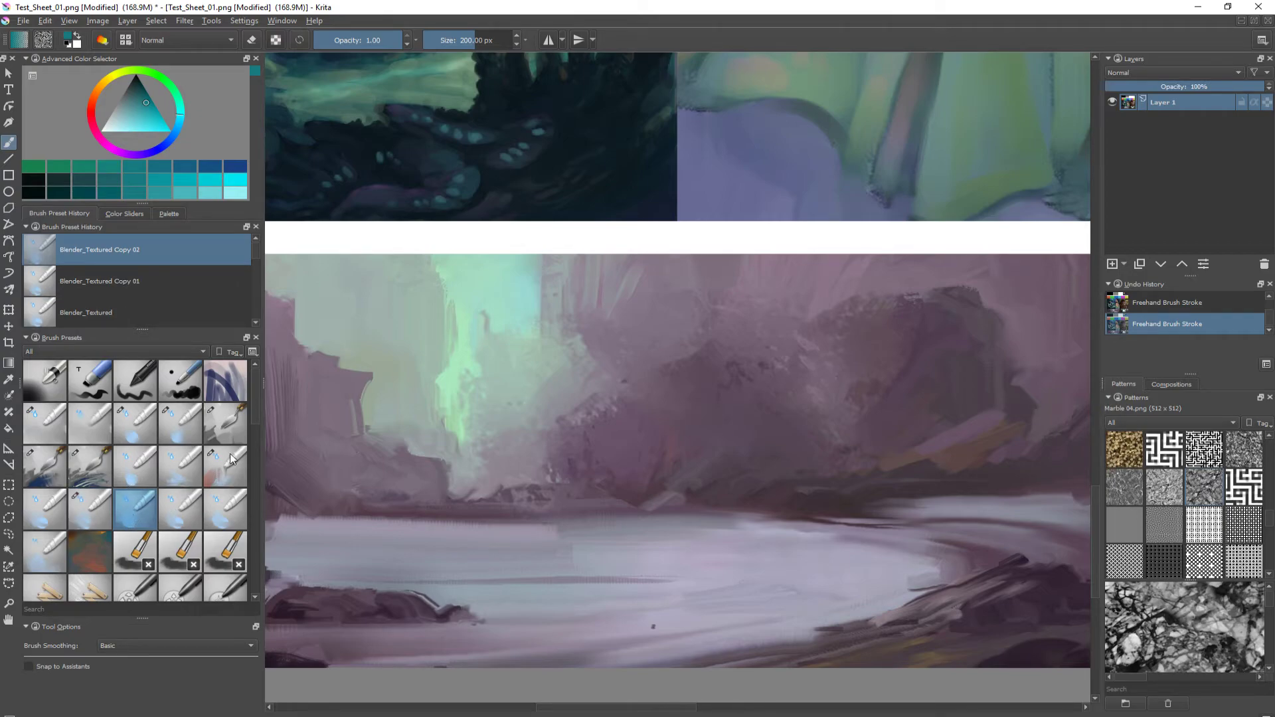
pyautogui.moveTo(619, 427)
pyautogui.mouseDown()
pyautogui.moveTo(565, 317)
pyautogui.moveTo(612, 312)
pyautogui.mouseUp()
pyautogui.moveTo(577, 365)
pyautogui.mouseDown()
pyautogui.moveTo(560, 414)
pyautogui.moveTo(529, 415)
pyautogui.moveTo(562, 426)
pyautogui.moveTo(535, 450)
pyautogui.moveTo(504, 416)
pyautogui.moveTo(466, 411)
pyautogui.moveTo(670, 455)
pyautogui.moveTo(688, 421)
pyautogui.moveTo(643, 363)
pyautogui.moveTo(608, 383)
pyautogui.moveTo(589, 423)
pyautogui.moveTo(569, 373)
pyautogui.mouseUp()
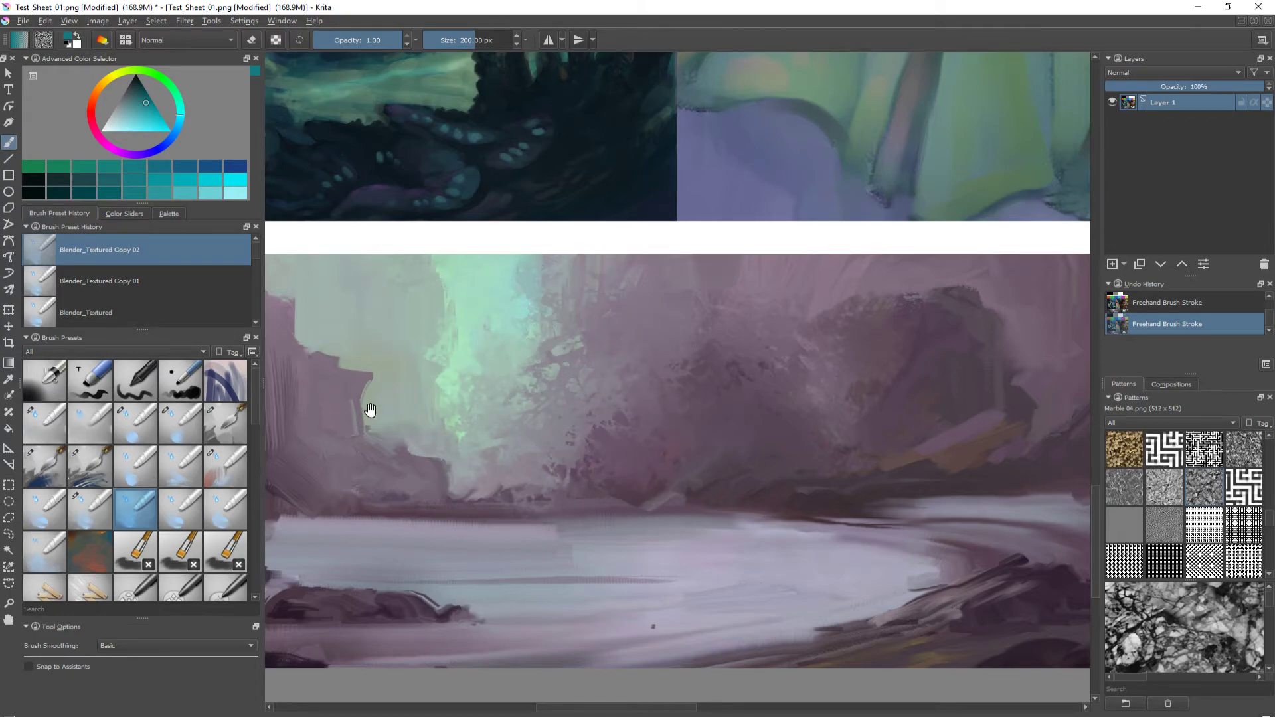
pyautogui.moveTo(370, 410); pyautogui.dragTo(621, 531)
pyautogui.moveTo(663, 436)
pyautogui.mouseDown()
pyautogui.moveTo(585, 446)
pyautogui.moveTo(629, 464)
pyautogui.moveTo(597, 463)
pyautogui.moveTo(608, 528)
pyautogui.moveTo(638, 555)
pyautogui.moveTo(568, 540)
pyautogui.moveTo(575, 466)
pyautogui.moveTo(553, 427)
pyautogui.moveTo(498, 419)
pyautogui.moveTo(481, 452)
pyautogui.moveTo(504, 480)
pyautogui.moveTo(594, 441)
pyautogui.moveTo(501, 458)
pyautogui.moveTo(462, 397)
pyautogui.moveTo(433, 383)
pyautogui.moveTo(464, 471)
pyautogui.moveTo(433, 481)
pyautogui.moveTo(456, 533)
pyautogui.moveTo(357, 463)
pyautogui.moveTo(298, 466)
pyautogui.moveTo(406, 569)
pyautogui.moveTo(448, 484)
pyautogui.mouseUp()
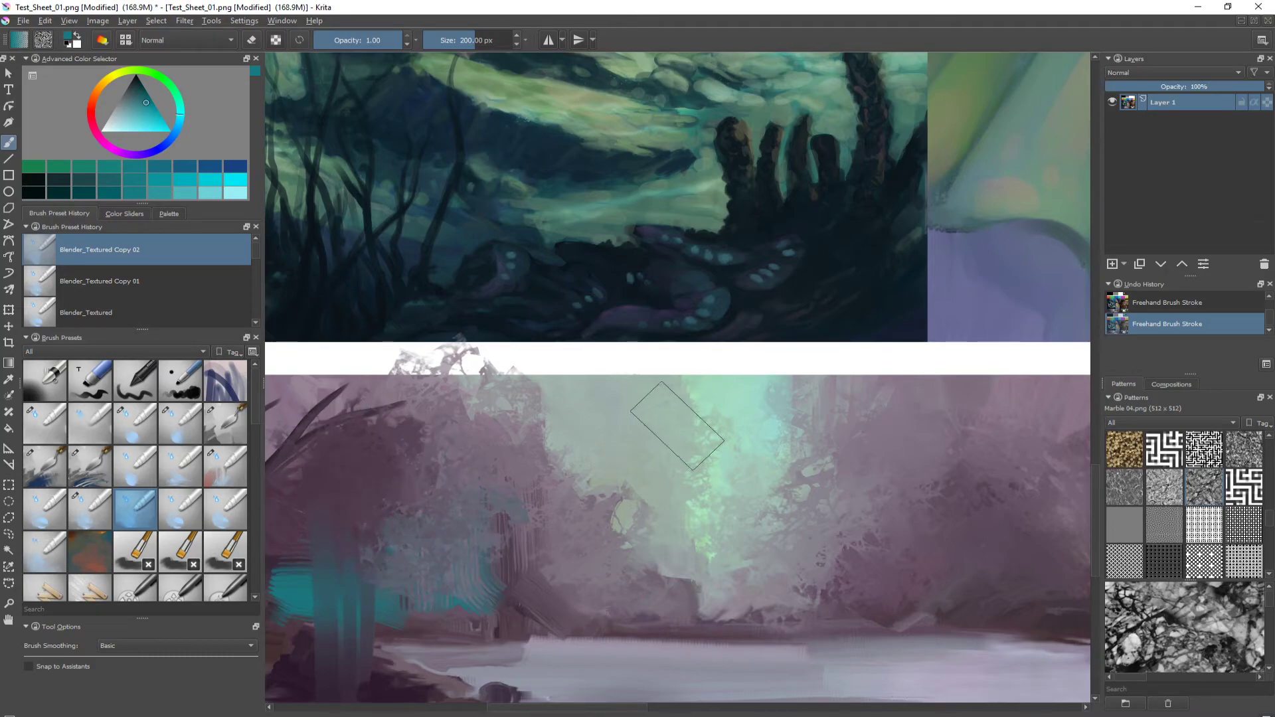
# - Set the brush's color rate to 0.54 and scatter teal foliage texture over the green light and nearby rocks
pyautogui.rightClick(640, 443)
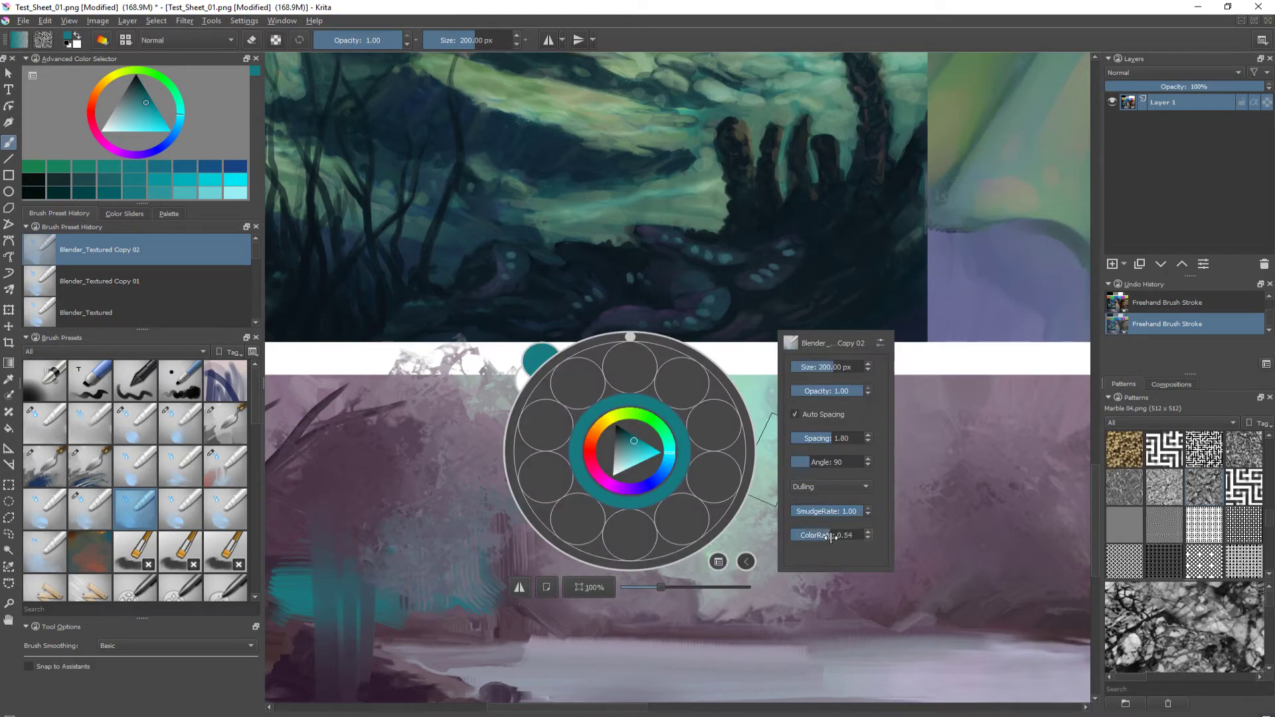
pyautogui.click(839, 614)
pyautogui.moveTo(664, 537)
pyautogui.mouseDown()
pyautogui.moveTo(595, 486)
pyautogui.moveTo(678, 465)
pyautogui.moveTo(698, 530)
pyautogui.moveTo(694, 583)
pyautogui.moveTo(747, 520)
pyautogui.moveTo(618, 454)
pyautogui.moveTo(578, 469)
pyautogui.moveTo(548, 538)
pyautogui.moveTo(520, 492)
pyautogui.mouseUp()
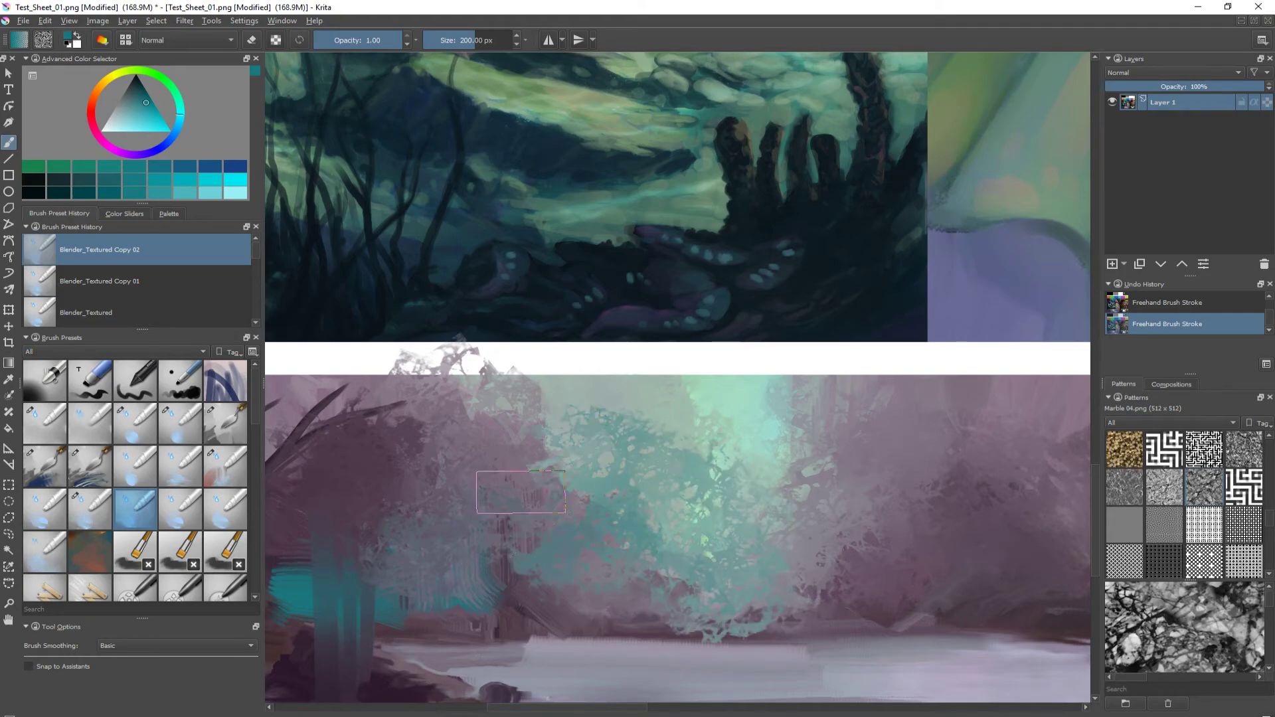
# - Set the color rate back to 0.00 and blend the edge of the teal foliage into the purple rocks
pyautogui.rightClick(640, 483)
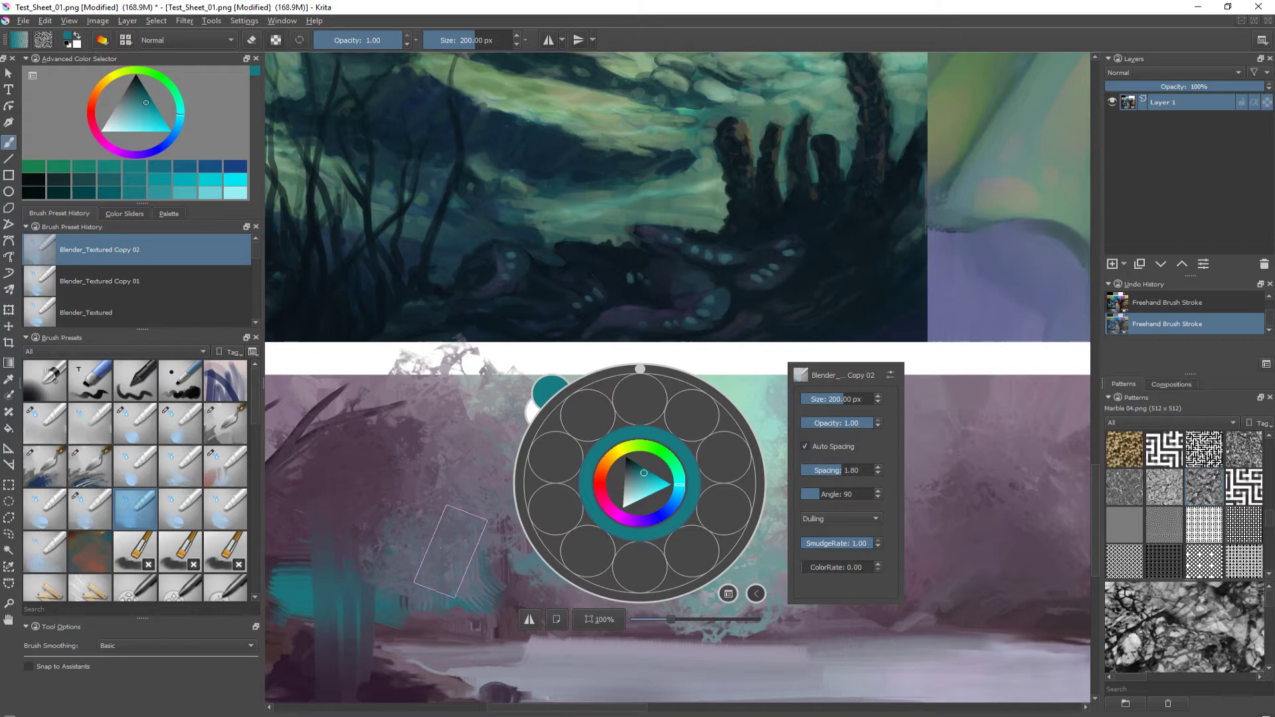
pyautogui.click(451, 551)
pyautogui.moveTo(534, 512)
pyautogui.mouseDown()
pyautogui.moveTo(552, 558)
pyautogui.moveTo(520, 583)
pyautogui.mouseUp()
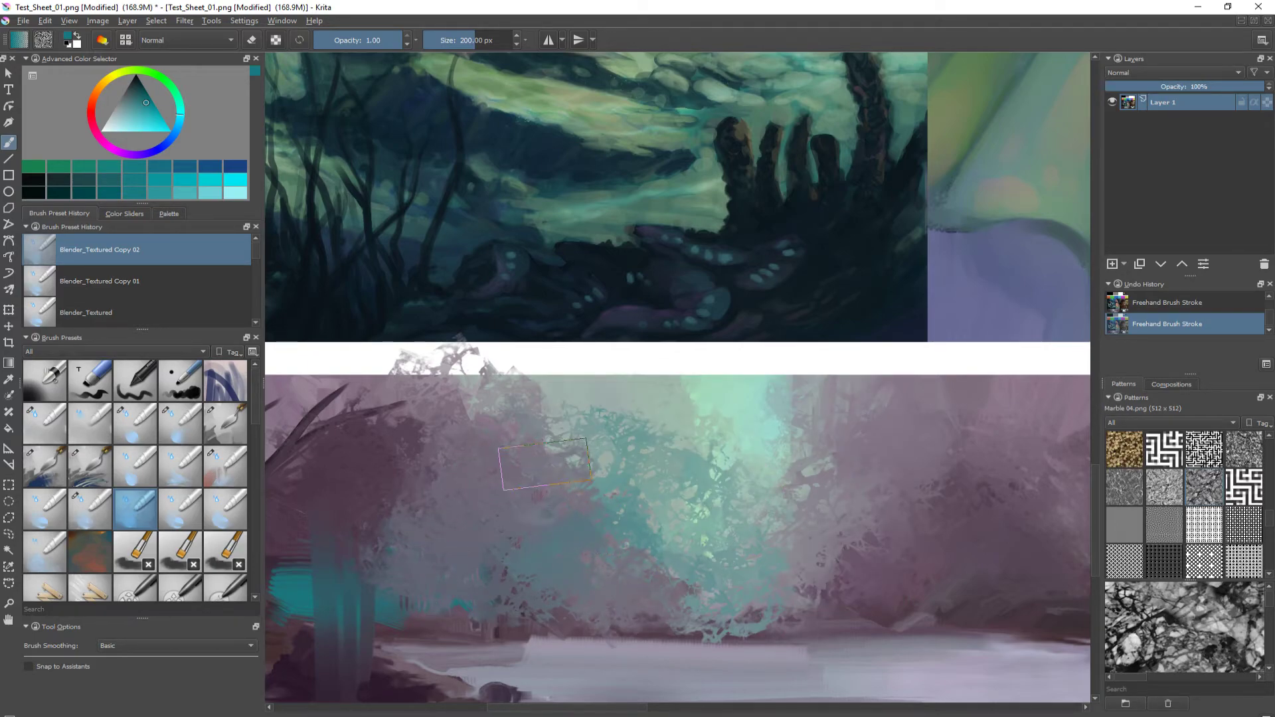
# - Try smearing the teal foliage and the upper edge of the purple landscape with Blender_Textured Copy 03 at 100 px, undoing the strokes
pyautogui.click(192, 512)
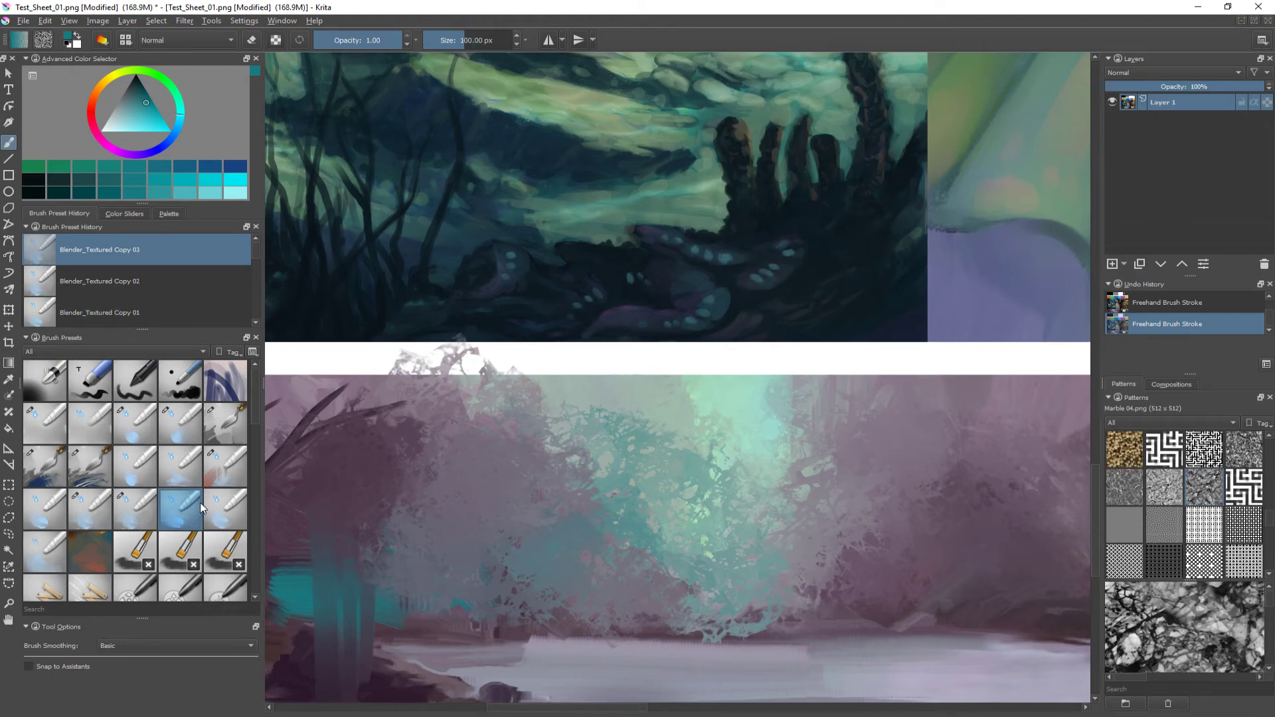
pyautogui.scroll(-2, 571, 446)
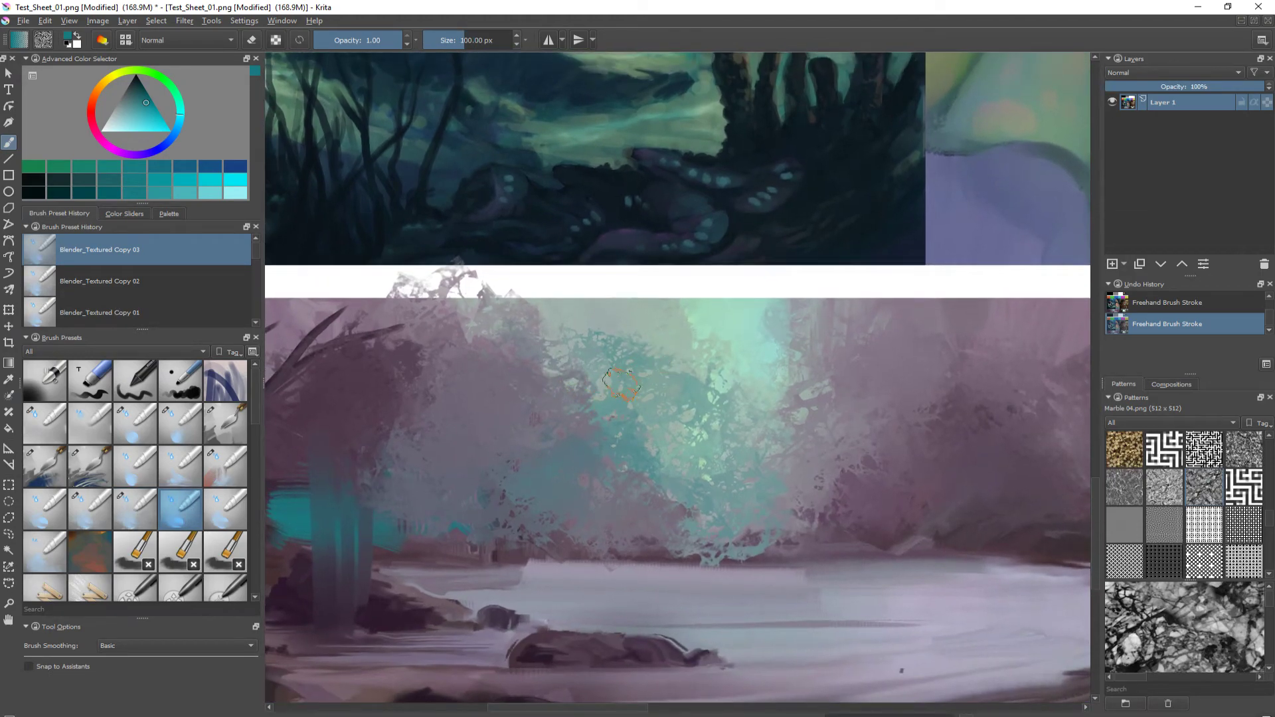
pyautogui.moveTo(635, 305)
pyautogui.mouseDown()
pyautogui.moveTo(628, 508)
pyautogui.moveTo(593, 304)
pyautogui.moveTo(577, 324)
pyautogui.moveTo(561, 318)
pyautogui.moveTo(571, 484)
pyautogui.mouseUp()
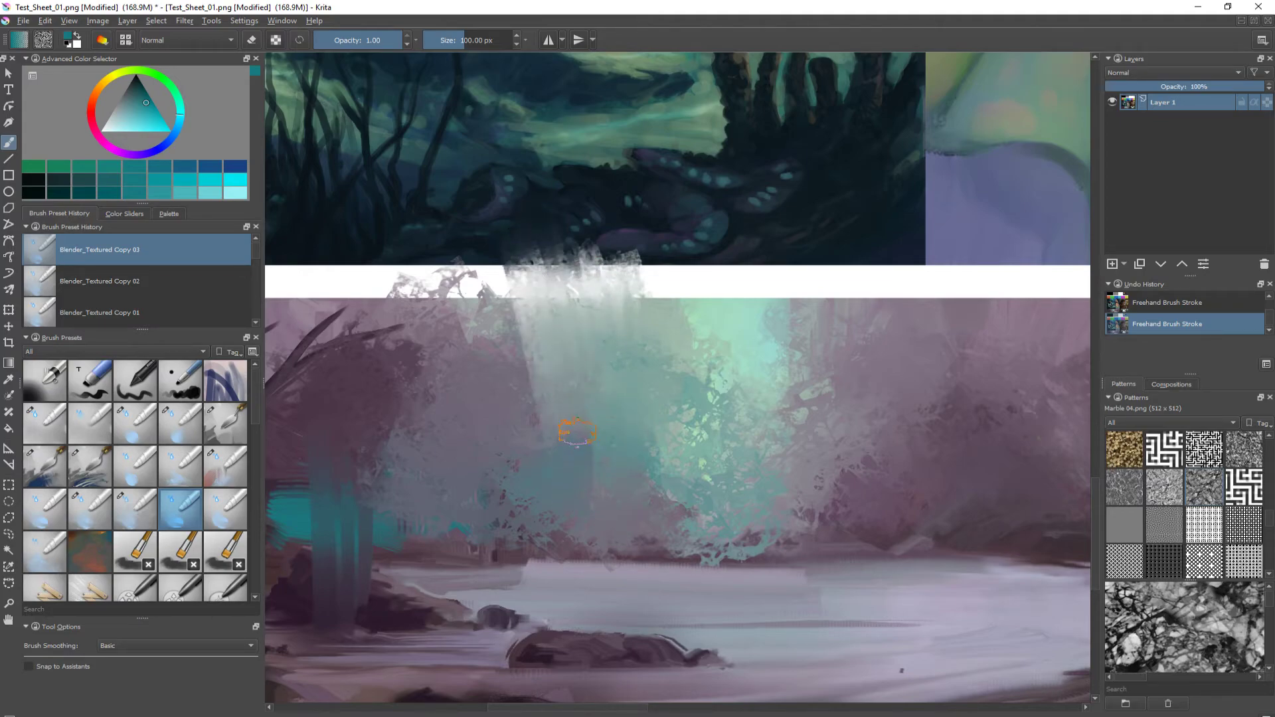
pyautogui.hotkey('ctrl', 'z')
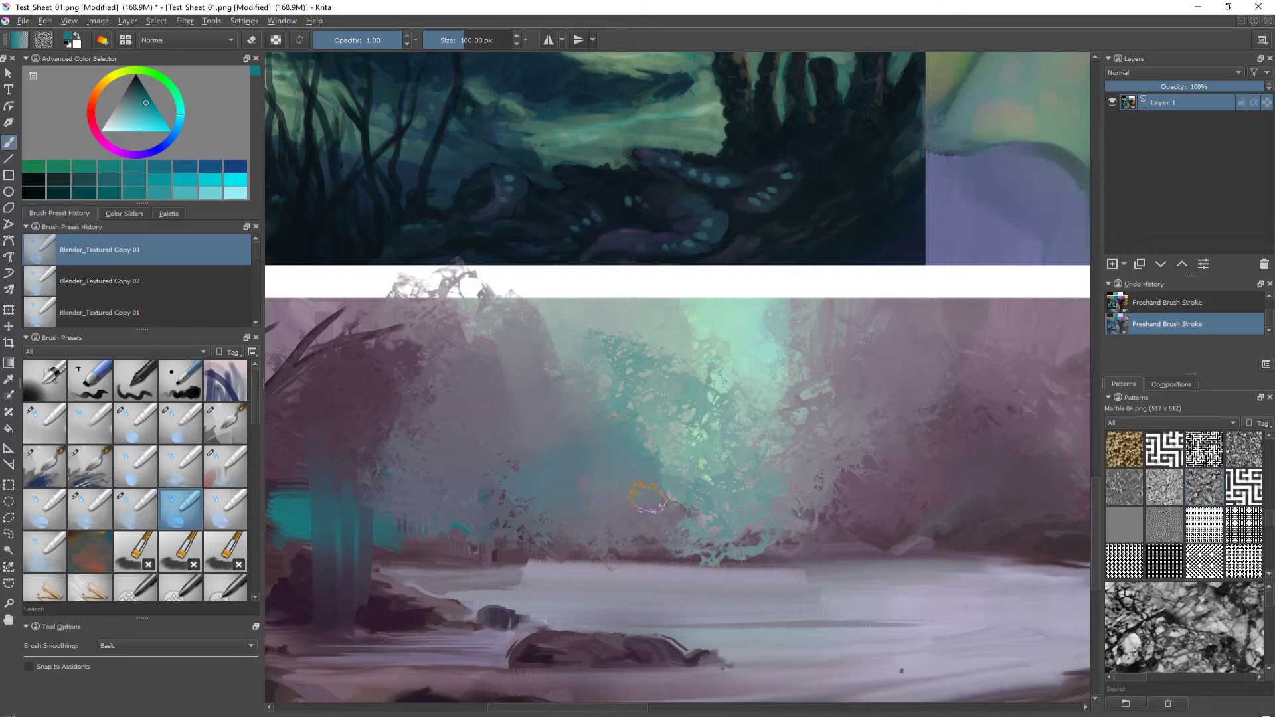
pyautogui.hotkey('ctrl', 'z')
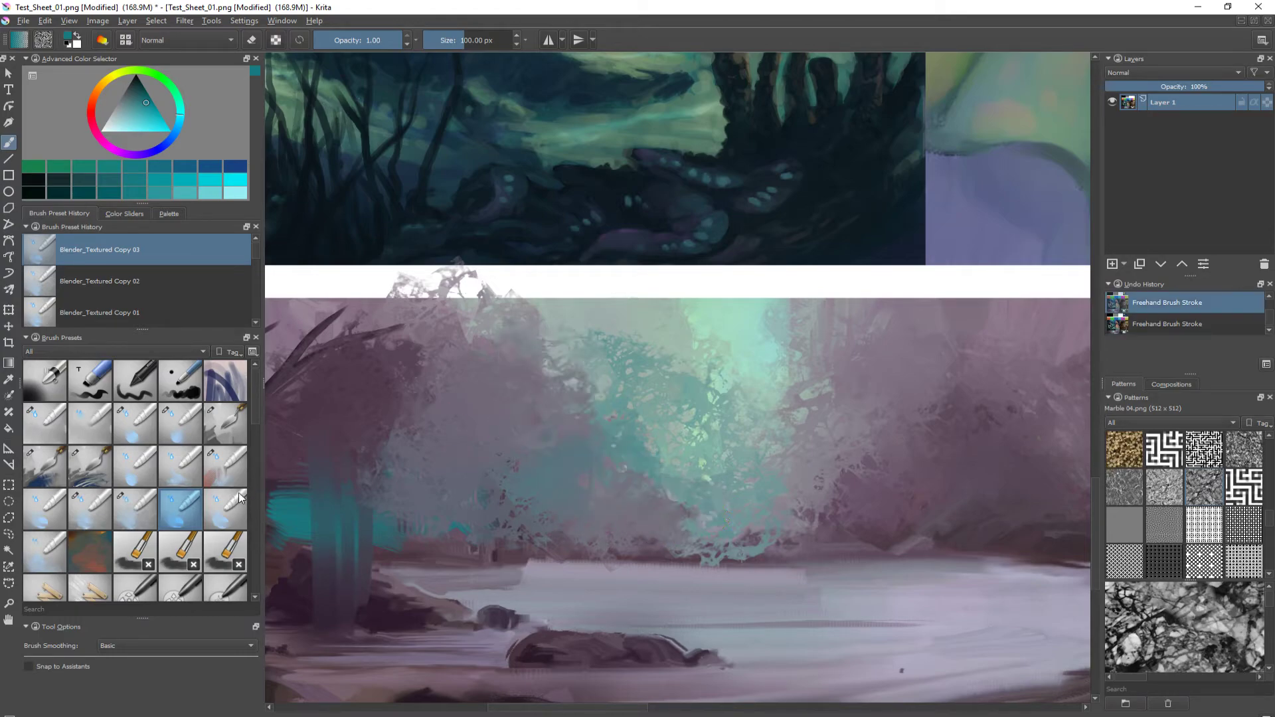
# - Try Blender_Water at about 203 px across the skin and necklace chain on the portrait's chest
pyautogui.click(212, 522)
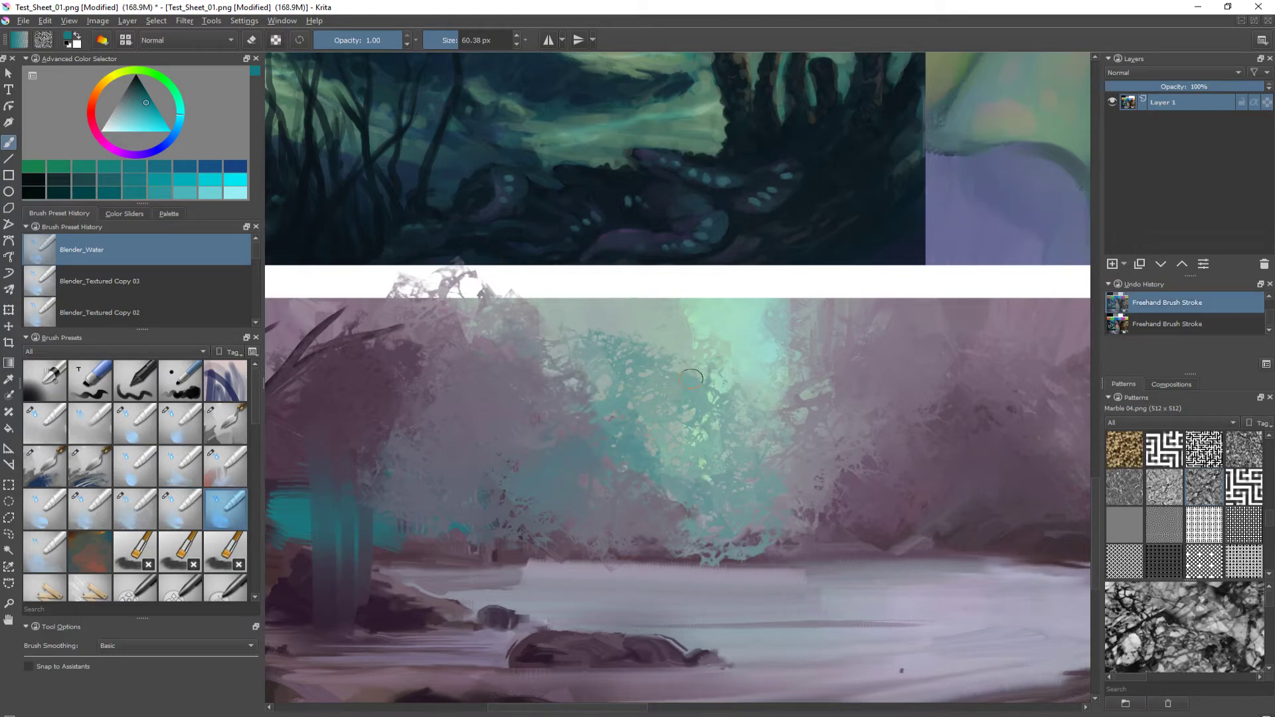
pyautogui.moveTo(706, 373)
pyautogui.mouseDown()
pyautogui.moveTo(780, 388)
pyautogui.moveTo(387, 674)
pyautogui.mouseUp()
pyautogui.moveTo(635, 344); pyautogui.dragTo(408, 589)
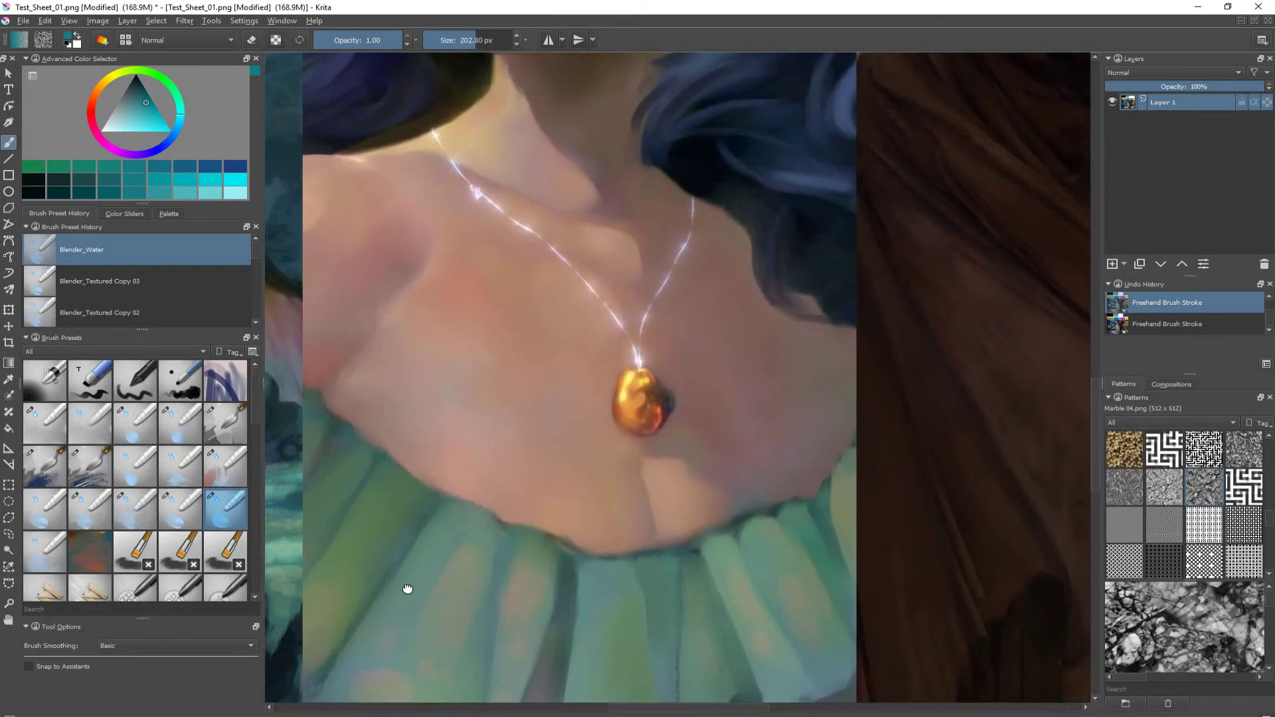
pyautogui.moveTo(558, 430)
pyautogui.mouseDown()
pyautogui.moveTo(597, 498)
pyautogui.moveTo(537, 470)
pyautogui.moveTo(544, 332)
pyautogui.moveTo(451, 416)
pyautogui.moveTo(598, 546)
pyautogui.moveTo(714, 584)
pyautogui.moveTo(470, 517)
pyautogui.moveTo(691, 567)
pyautogui.moveTo(656, 533)
pyautogui.moveTo(796, 520)
pyautogui.moveTo(708, 570)
pyautogui.mouseUp()
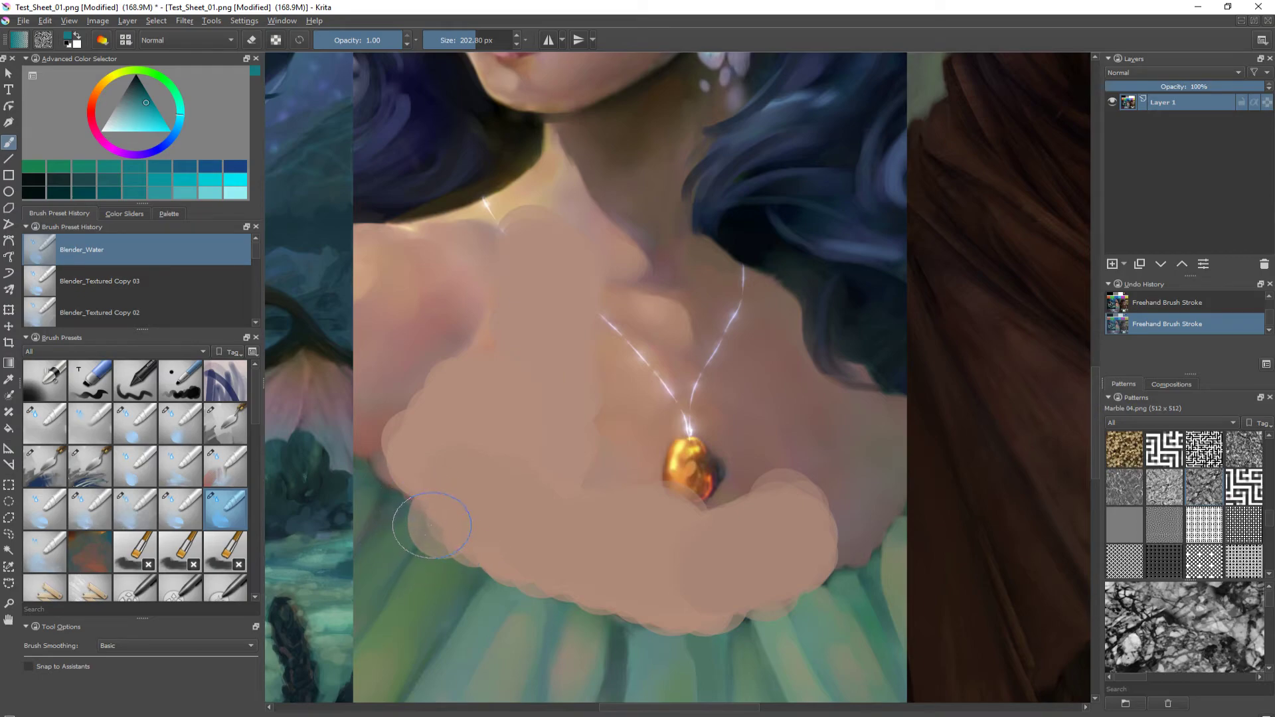
# - Blend the chest skin into the green dress and the shoulder into the background with Blender_Water Copy 01 at about 197 px, undoing the last stroke
pyautogui.click(42, 553)
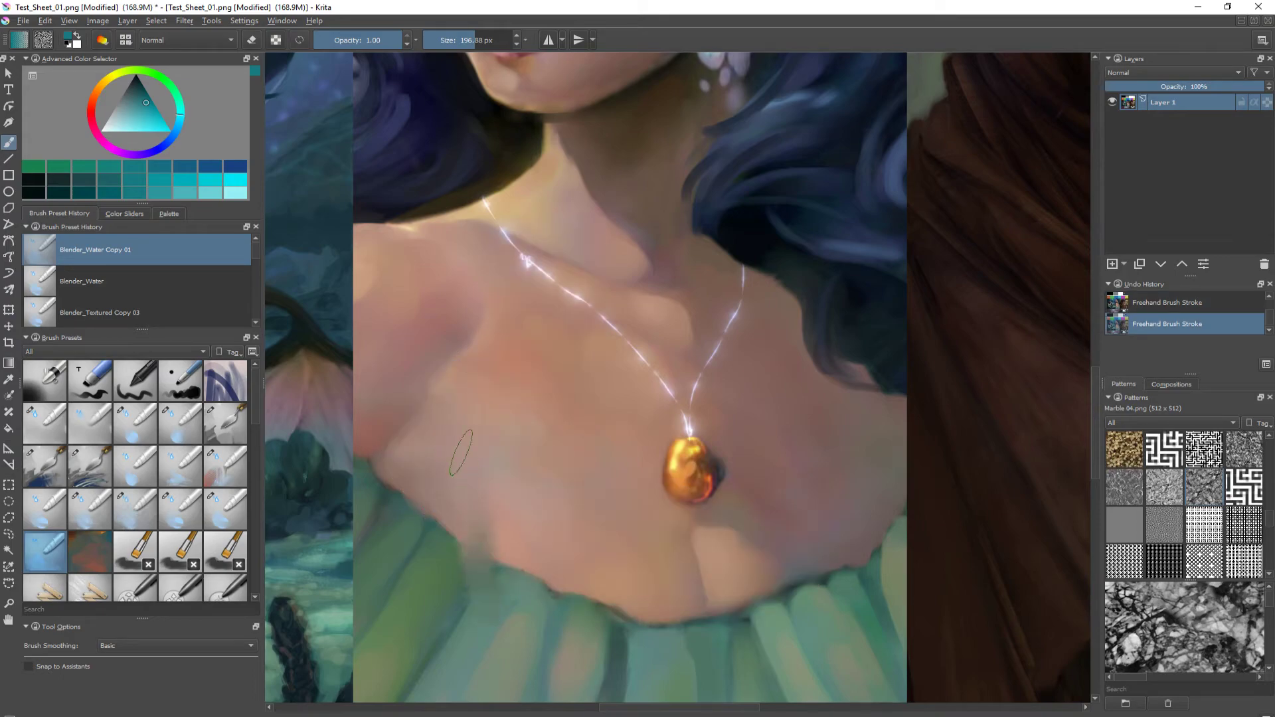
pyautogui.moveTo(571, 609)
pyautogui.mouseDown()
pyautogui.moveTo(671, 618)
pyautogui.moveTo(611, 624)
pyautogui.moveTo(458, 399)
pyautogui.moveTo(448, 461)
pyautogui.mouseUp()
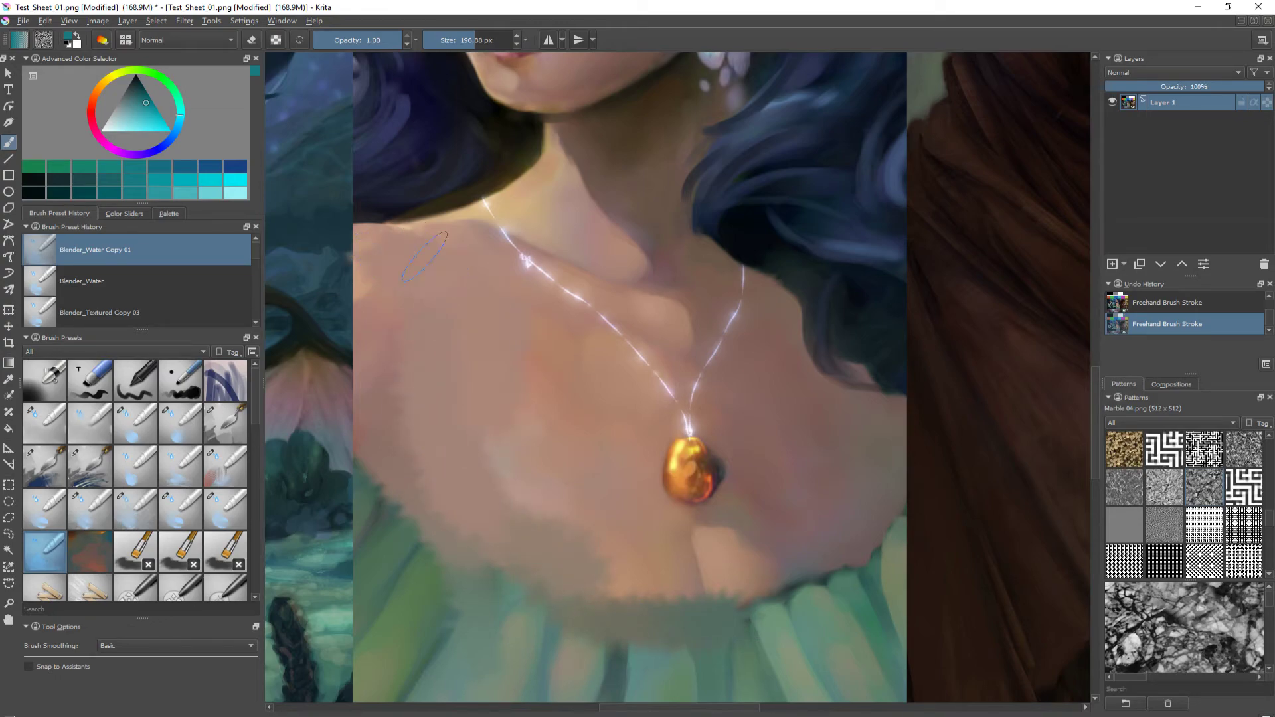
pyautogui.moveTo(368, 280)
pyautogui.mouseDown()
pyautogui.moveTo(360, 339)
pyautogui.moveTo(342, 337)
pyautogui.moveTo(358, 296)
pyautogui.moveTo(341, 272)
pyautogui.moveTo(320, 345)
pyautogui.moveTo(362, 346)
pyautogui.mouseUp()
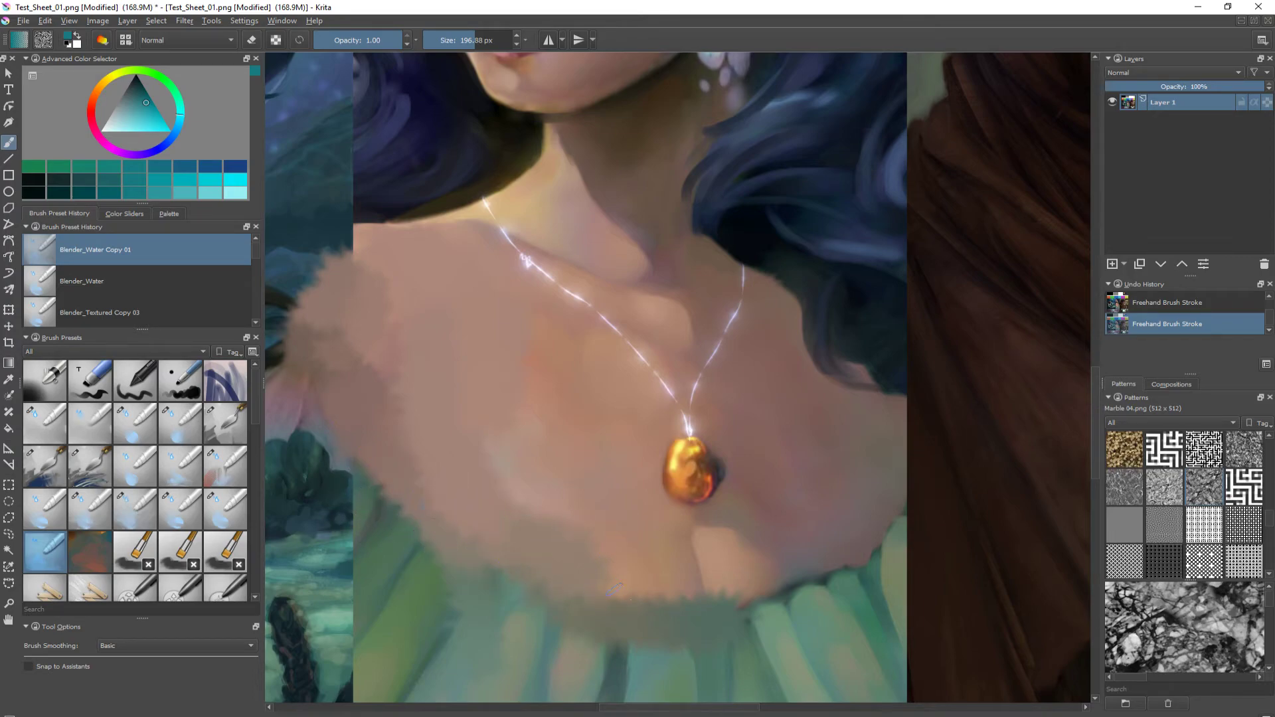
pyautogui.moveTo(614, 589)
pyautogui.mouseDown()
pyautogui.moveTo(867, 570)
pyautogui.moveTo(750, 615)
pyautogui.moveTo(894, 553)
pyautogui.mouseUp()
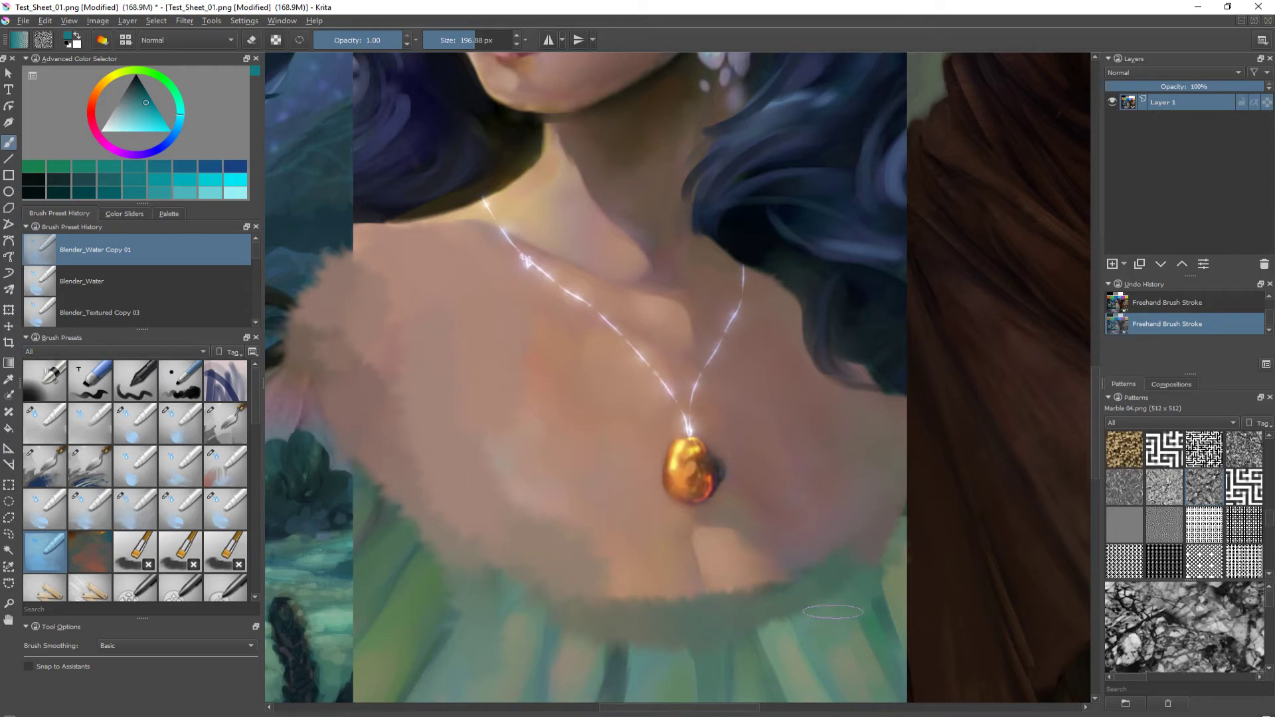
pyautogui.moveTo(833, 612)
pyautogui.mouseDown()
pyautogui.moveTo(784, 636)
pyautogui.moveTo(704, 636)
pyautogui.moveTo(700, 654)
pyautogui.moveTo(563, 635)
pyautogui.moveTo(661, 606)
pyautogui.moveTo(720, 568)
pyautogui.moveTo(606, 582)
pyautogui.mouseUp()
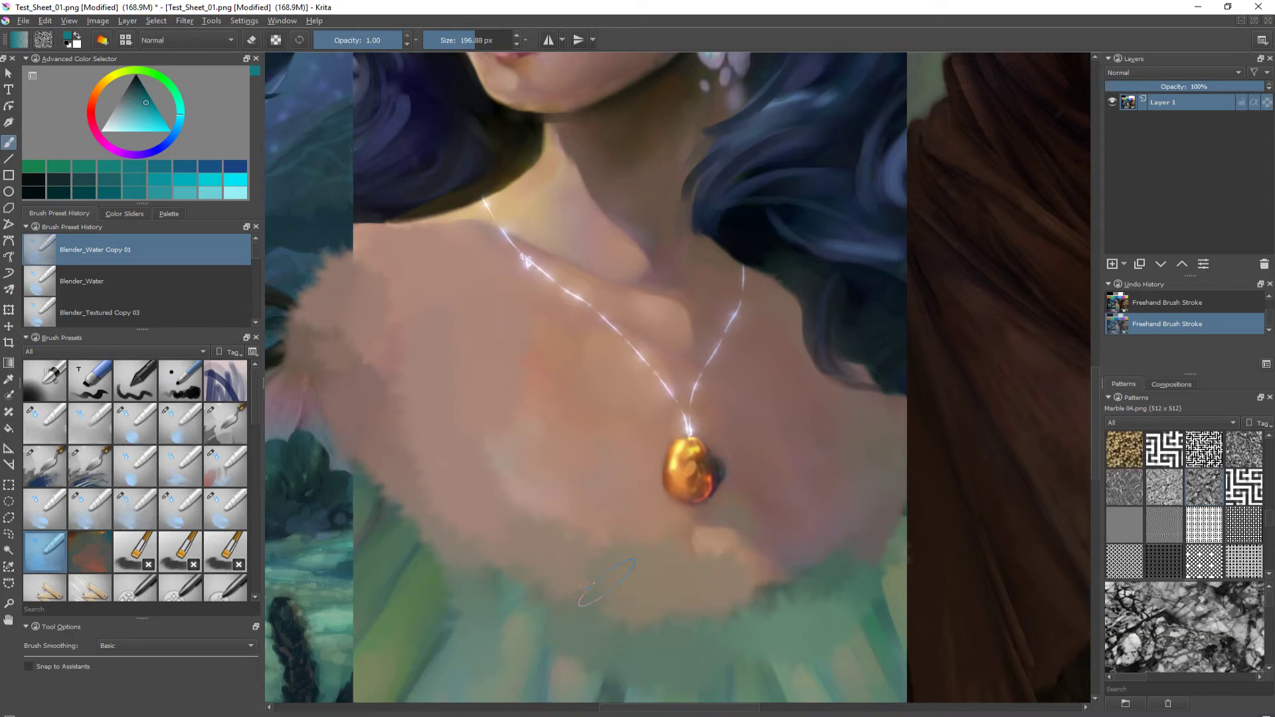
pyautogui.hotkey('ctrl', 'z')
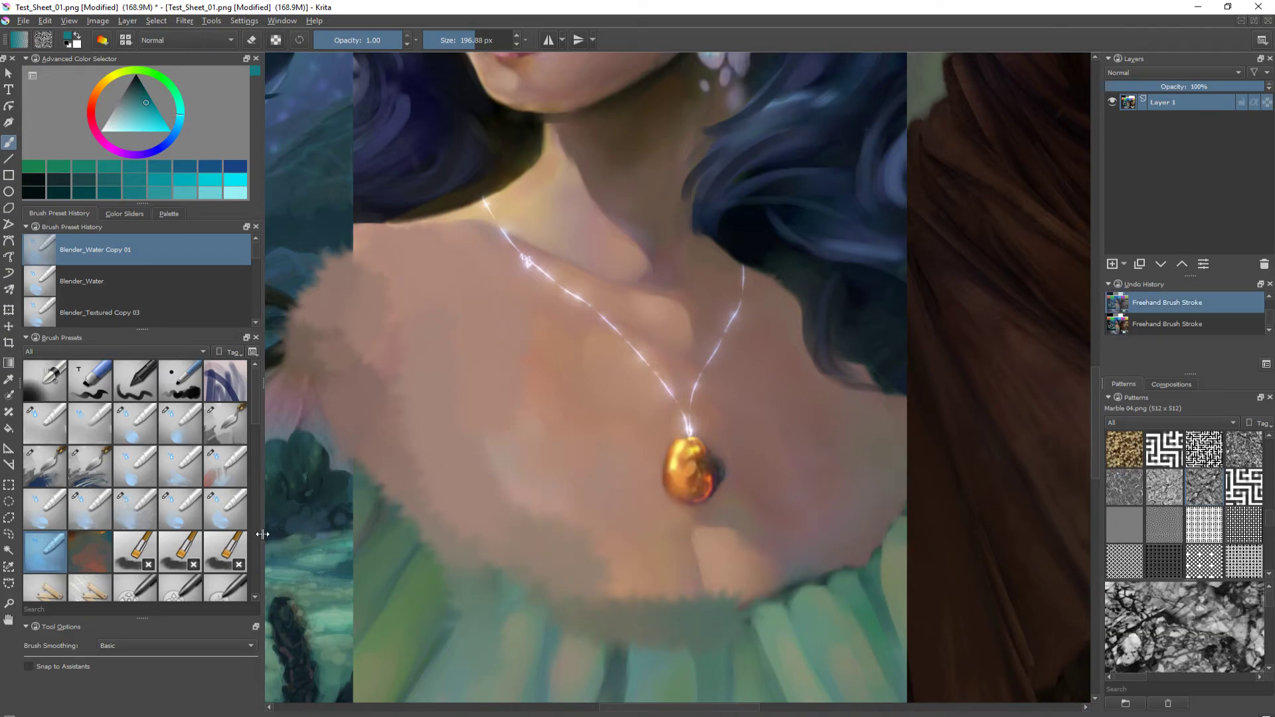
# - Try Blender_Water Copy 01 at about 607 px over the portrait's hair, shoulder and chest, undoing the strokes
pyautogui.moveTo(524, 409); pyautogui.dragTo(615, 410)
pyautogui.moveTo(525, 465)
pyautogui.mouseDown()
pyautogui.moveTo(441, 397)
pyautogui.moveTo(341, 227)
pyautogui.moveTo(355, 220)
pyautogui.moveTo(359, 180)
pyautogui.moveTo(332, 119)
pyautogui.moveTo(345, 332)
pyautogui.moveTo(407, 427)
pyautogui.mouseUp()
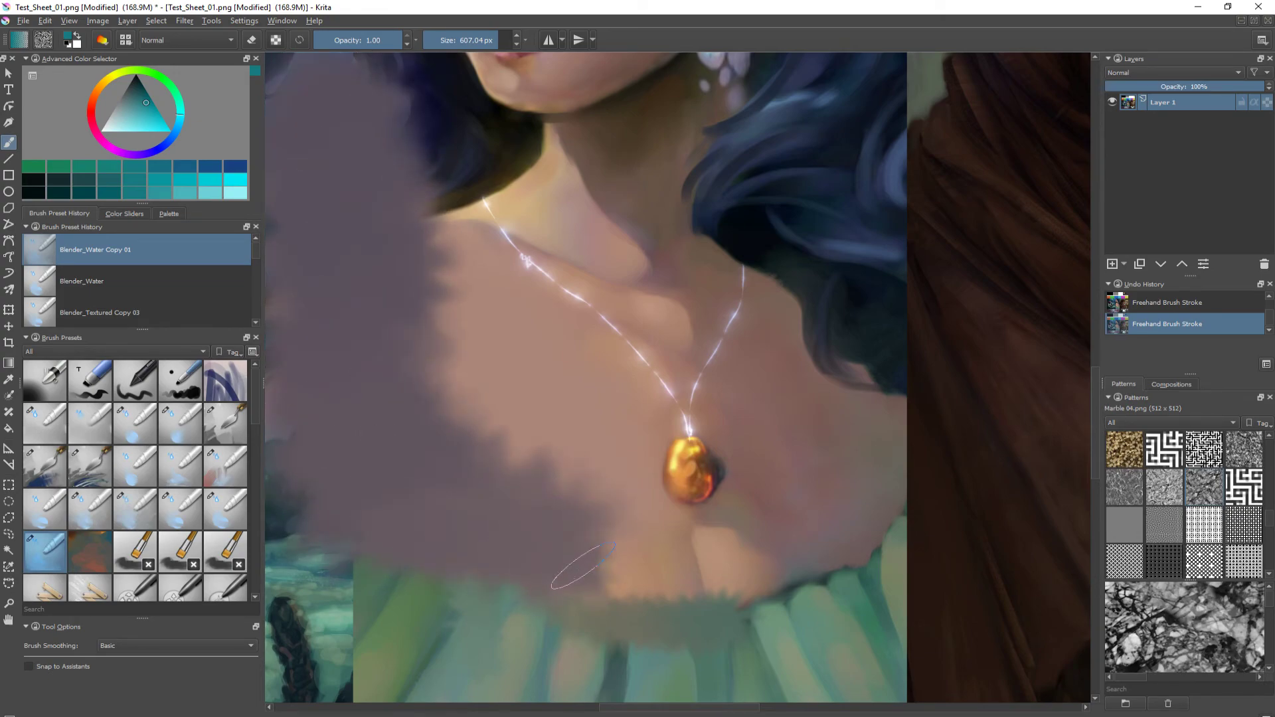
pyautogui.hotkey('ctrl', 'z')
# - Dissolve the stone arch landscape into watery cloud shapes with Blender_Water Copy 02 at about 878 px
pyautogui.click(85, 554)
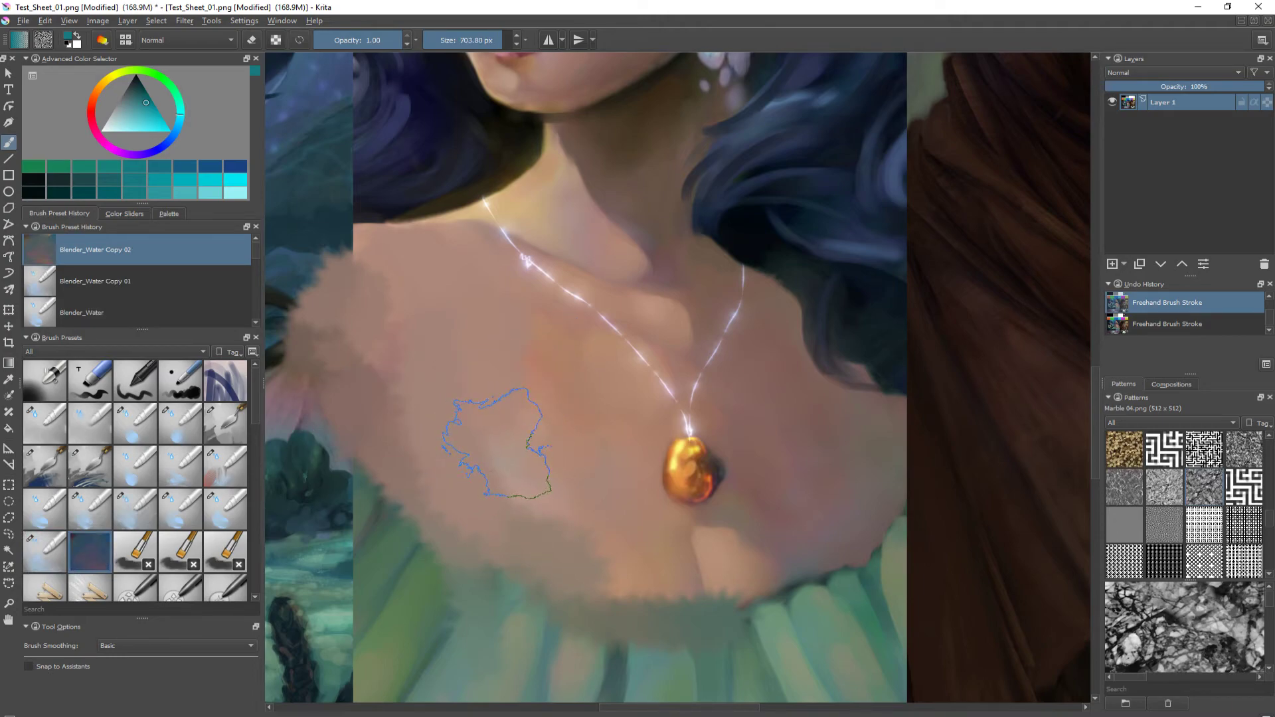
pyautogui.press('-')
pyautogui.press('-')
pyautogui.press('-')
pyautogui.moveTo(629, 524)
pyautogui.mouseDown()
pyautogui.moveTo(609, 484)
pyautogui.moveTo(344, 327)
pyautogui.mouseUp()
pyautogui.moveTo(575, 352)
pyautogui.mouseDown()
pyautogui.moveTo(567, 435)
pyautogui.moveTo(586, 469)
pyautogui.moveTo(575, 365)
pyautogui.mouseUp()
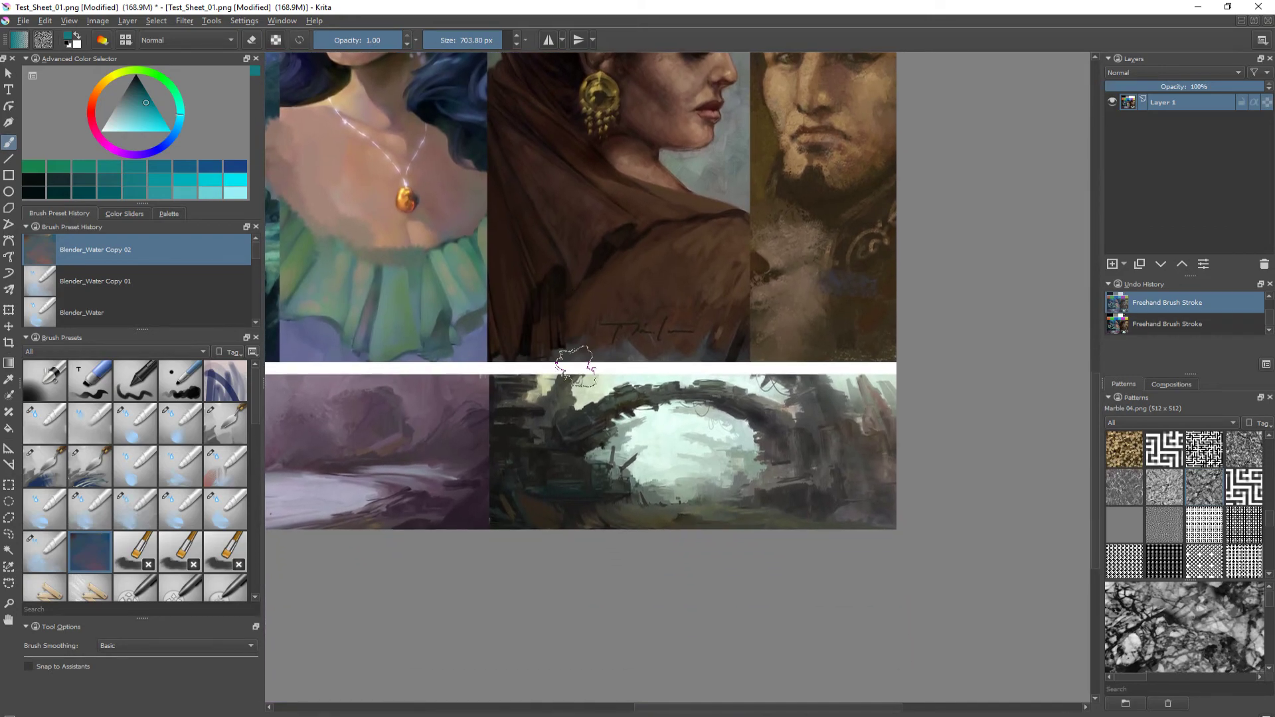
pyautogui.press('+')
pyautogui.press('+')
pyautogui.moveTo(576, 506)
pyautogui.mouseDown()
pyautogui.moveTo(557, 373)
pyautogui.moveTo(645, 398)
pyautogui.mouseUp()
pyautogui.moveTo(811, 423)
pyautogui.mouseDown()
pyautogui.moveTo(737, 458)
pyautogui.moveTo(850, 473)
pyautogui.moveTo(969, 391)
pyautogui.moveTo(863, 312)
pyautogui.moveTo(764, 292)
pyautogui.moveTo(514, 304)
pyautogui.moveTo(431, 372)
pyautogui.moveTo(597, 319)
pyautogui.moveTo(489, 214)
pyautogui.moveTo(336, 236)
pyautogui.moveTo(421, 398)
pyautogui.moveTo(583, 485)
pyautogui.moveTo(336, 432)
pyautogui.moveTo(508, 470)
pyautogui.mouseUp()
# - Set the brush's color rate to 1.00, choose an ochre yellow, and wash it over the bright center of the arch landscape
pyautogui.rightClick(890, 412)
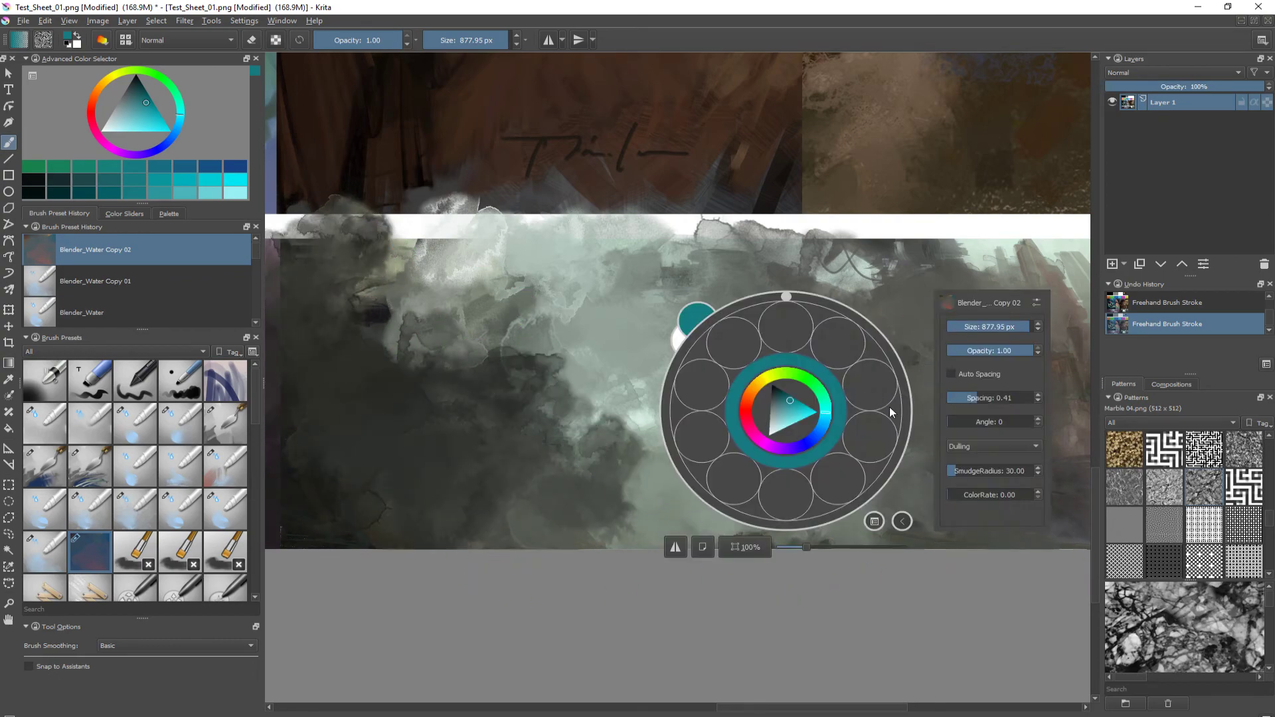
pyautogui.moveTo(1021, 496); pyautogui.dragTo(1083, 498)
pyautogui.click(568, 506)
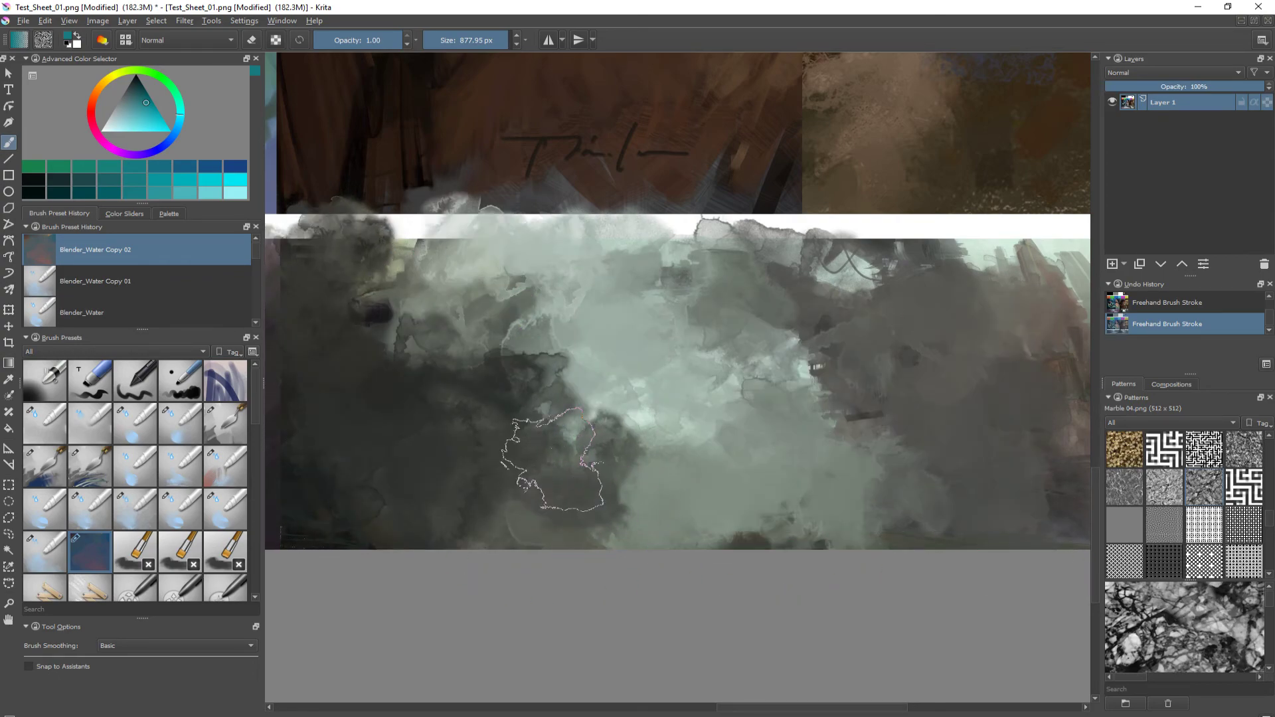
pyautogui.moveTo(166, 91)
pyautogui.mouseDown()
pyautogui.moveTo(101, 85)
pyautogui.moveTo(152, 116)
pyautogui.mouseUp()
pyautogui.moveTo(584, 465)
pyautogui.mouseDown()
pyautogui.moveTo(631, 438)
pyautogui.moveTo(753, 438)
pyautogui.moveTo(863, 319)
pyautogui.moveTo(967, 350)
pyautogui.moveTo(797, 312)
pyautogui.moveTo(558, 384)
pyautogui.mouseUp()
# - Lower the brush's color rate and blend the yellow wash into the surrounding dark grey areas
pyautogui.rightClick(723, 399)
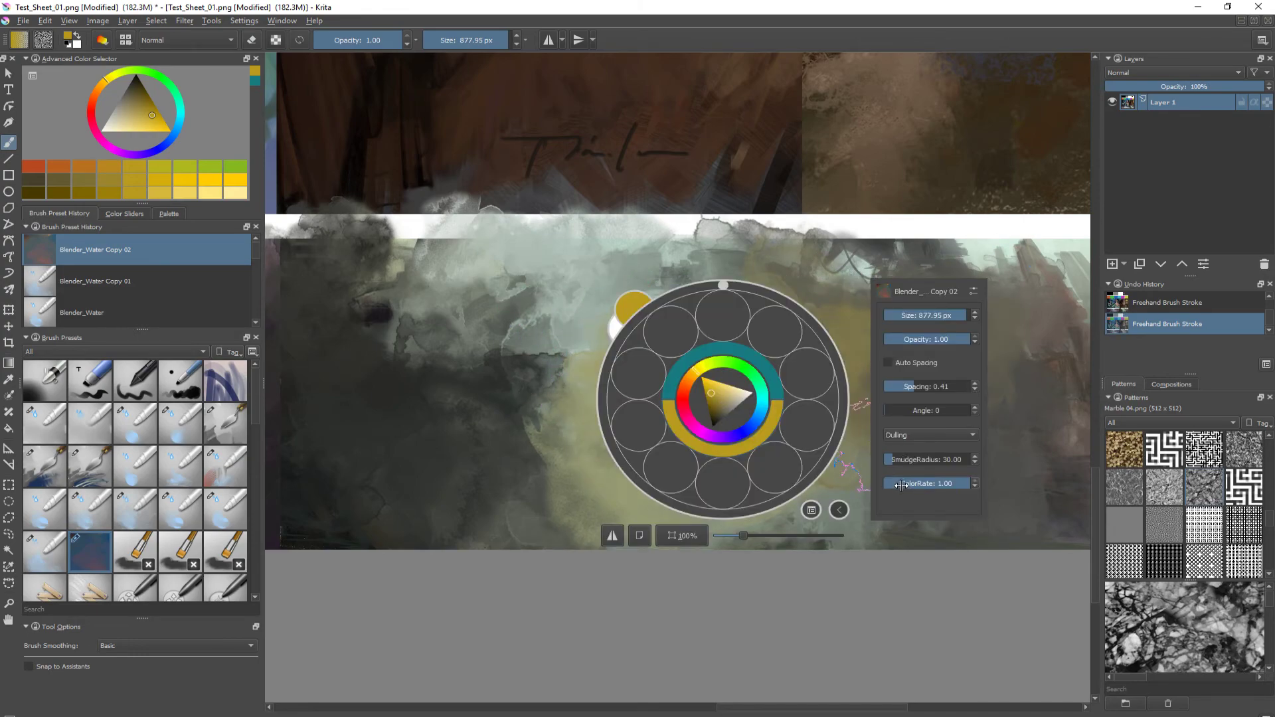
pyautogui.click(519, 445)
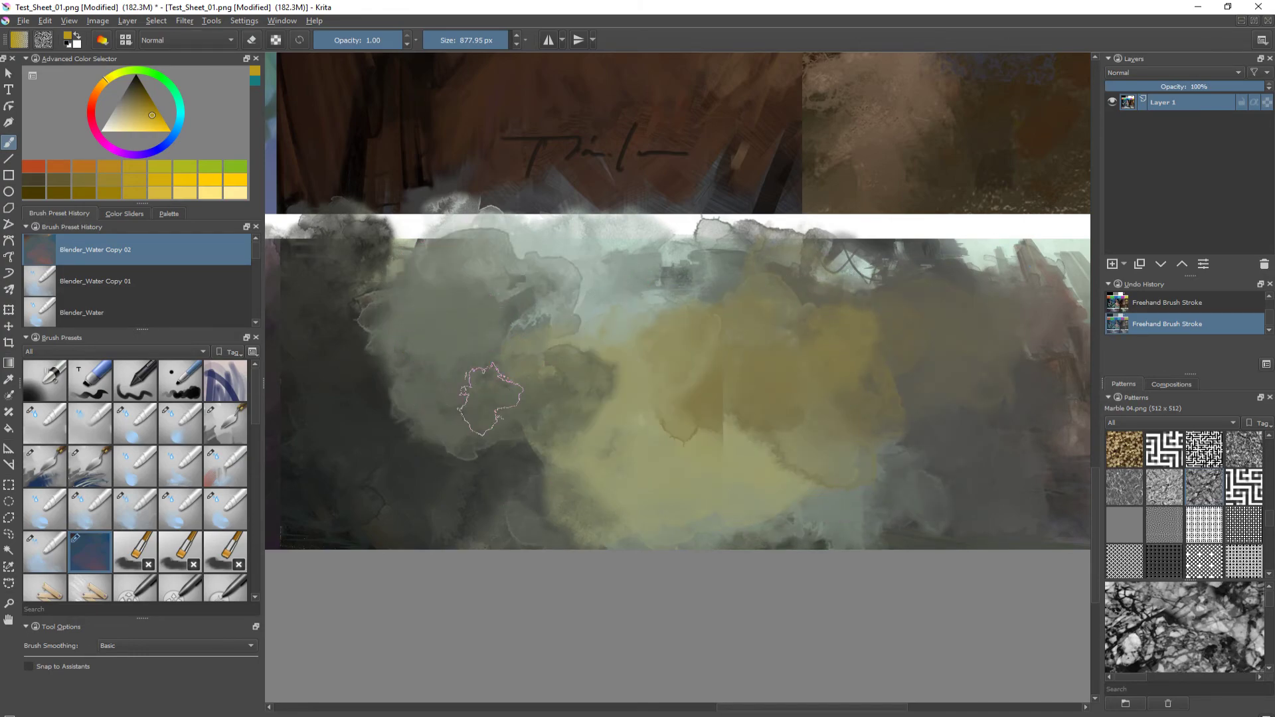
# - Turn off Instant Preview Mode and blend the ochre patch in the arch landscape into the grey-green
pyautogui.click(49, 23)
pyautogui.click(71, 23)
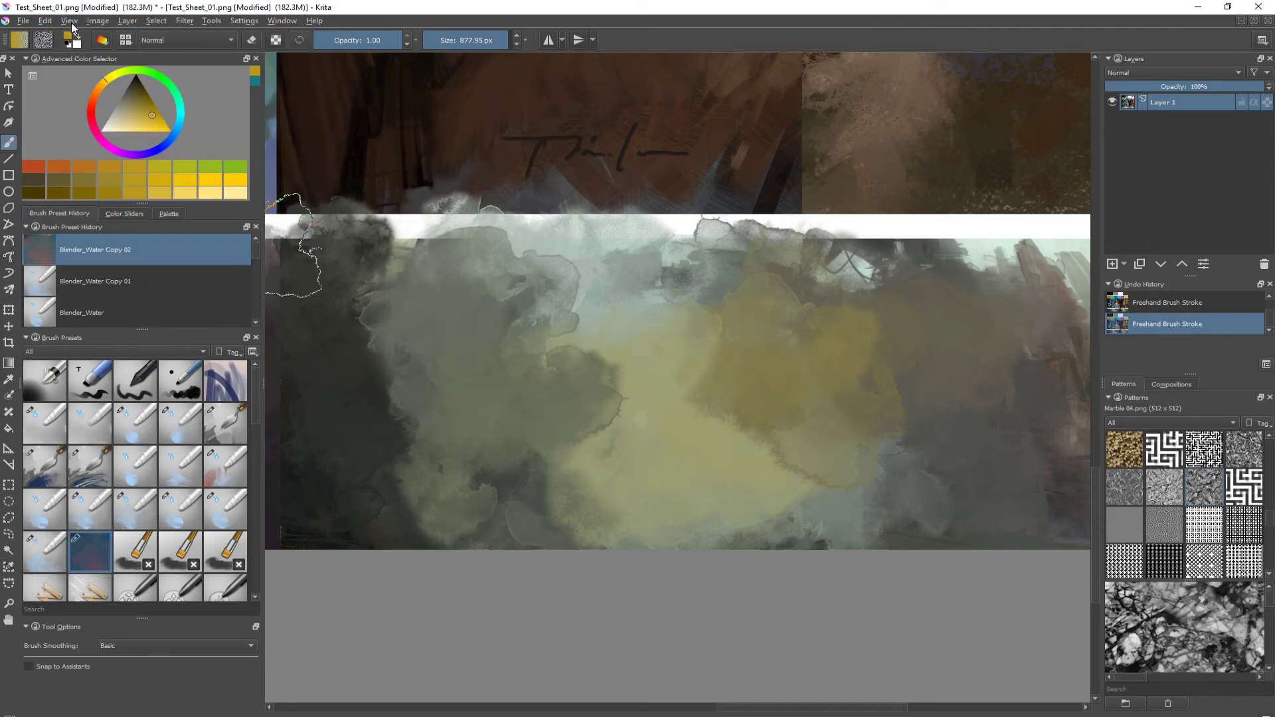
pyautogui.click(71, 23)
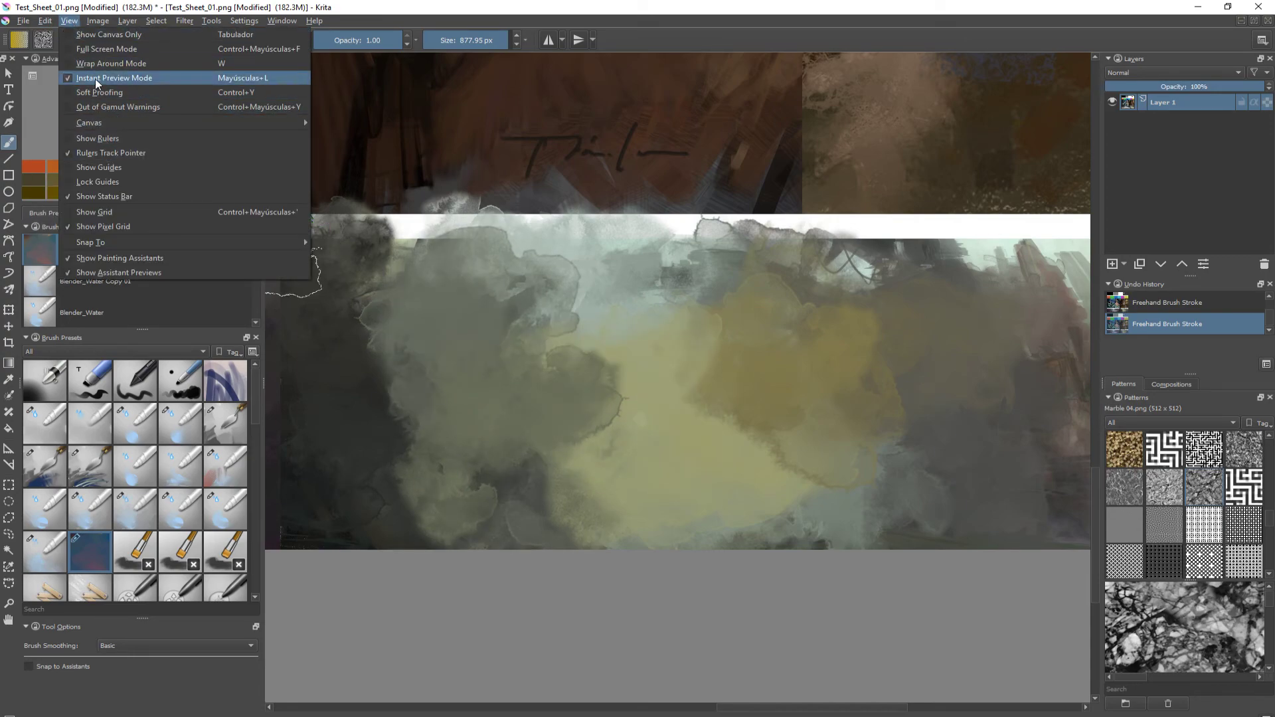
pyautogui.click(94, 79)
pyautogui.moveTo(748, 407)
pyautogui.mouseDown()
pyautogui.moveTo(825, 448)
pyautogui.moveTo(935, 442)
pyautogui.moveTo(806, 448)
pyautogui.moveTo(880, 411)
pyautogui.moveTo(936, 463)
pyautogui.moveTo(775, 433)
pyautogui.moveTo(792, 438)
pyautogui.moveTo(730, 446)
pyautogui.mouseUp()
# - Choose an orange-brown, adjust the brush's color rate, and spread brown watercolor stains across the arch landscape
pyautogui.click(148, 113)
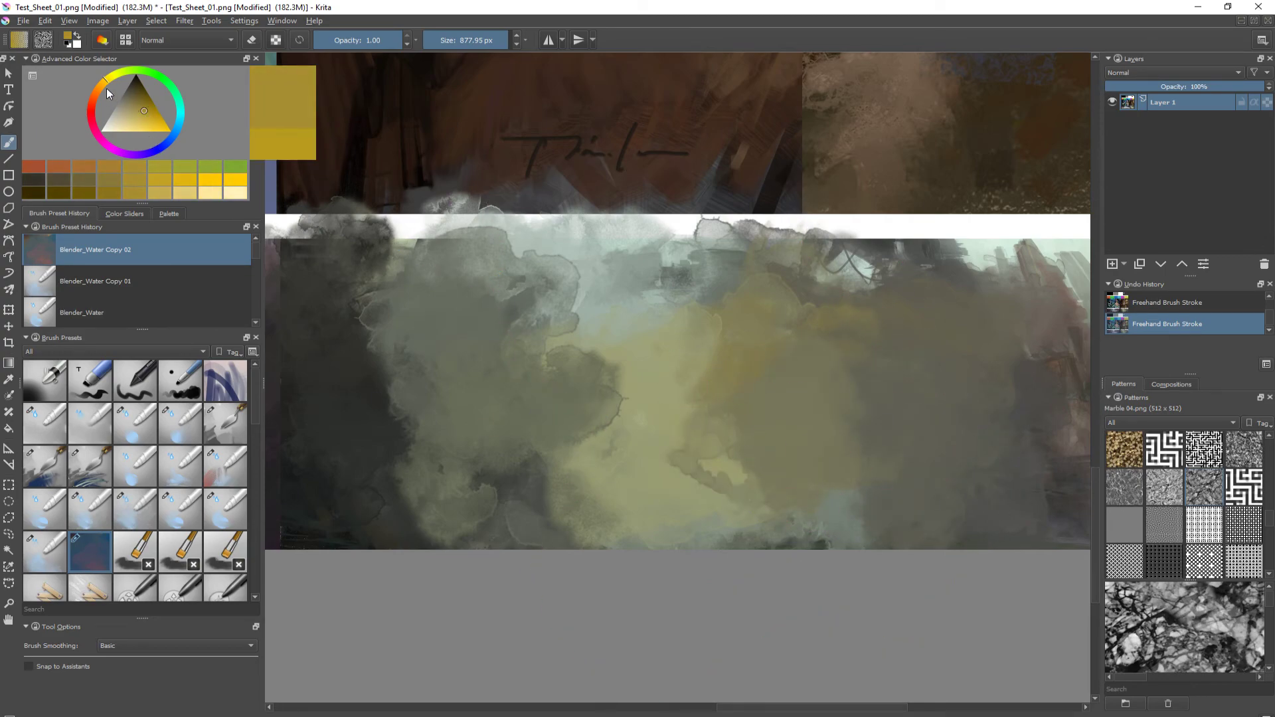
pyautogui.moveTo(106, 89); pyautogui.dragTo(97, 88)
pyautogui.rightClick(691, 417)
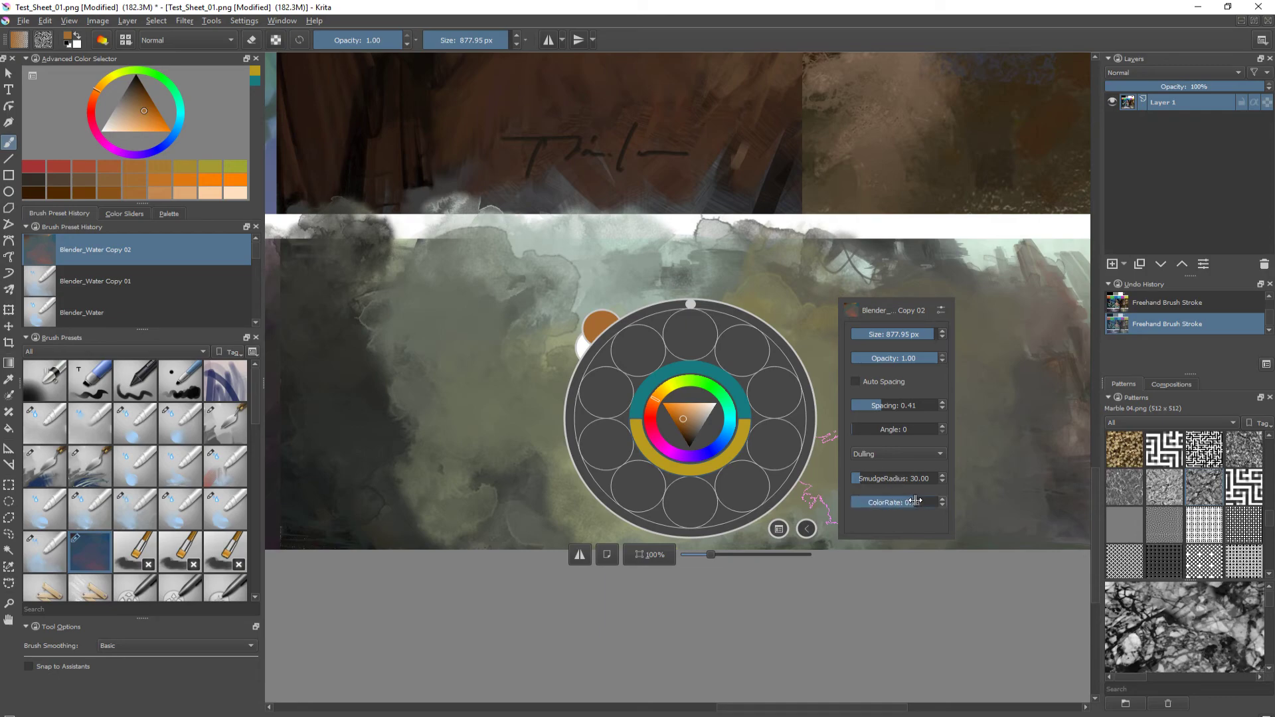
pyautogui.rightClick(715, 417)
pyautogui.moveTo(433, 345)
pyautogui.mouseDown()
pyautogui.moveTo(565, 384)
pyautogui.moveTo(498, 357)
pyautogui.moveTo(522, 344)
pyautogui.moveTo(648, 442)
pyautogui.mouseUp()
pyautogui.moveTo(572, 399)
pyautogui.mouseDown()
pyautogui.moveTo(626, 328)
pyautogui.moveTo(731, 279)
pyautogui.moveTo(858, 302)
pyautogui.moveTo(864, 319)
pyautogui.moveTo(910, 292)
pyautogui.moveTo(923, 256)
pyautogui.moveTo(1022, 308)
pyautogui.mouseUp()
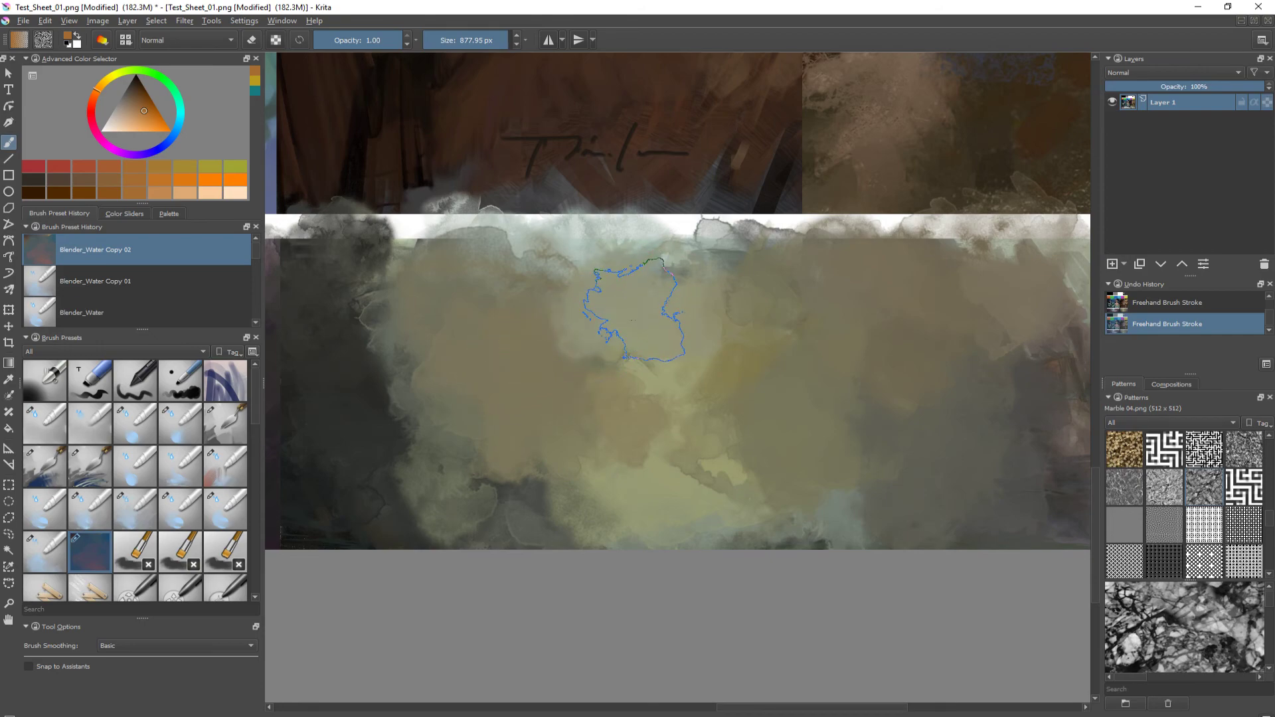
# - Blend the brown and green stains along the upper middle of the arch landscape with more watercolor strokes
pyautogui.hotkey('ctrl', '+')
pyautogui.hotkey('ctrl', '+')
pyautogui.moveTo(657, 225); pyautogui.dragTo(569, 447)
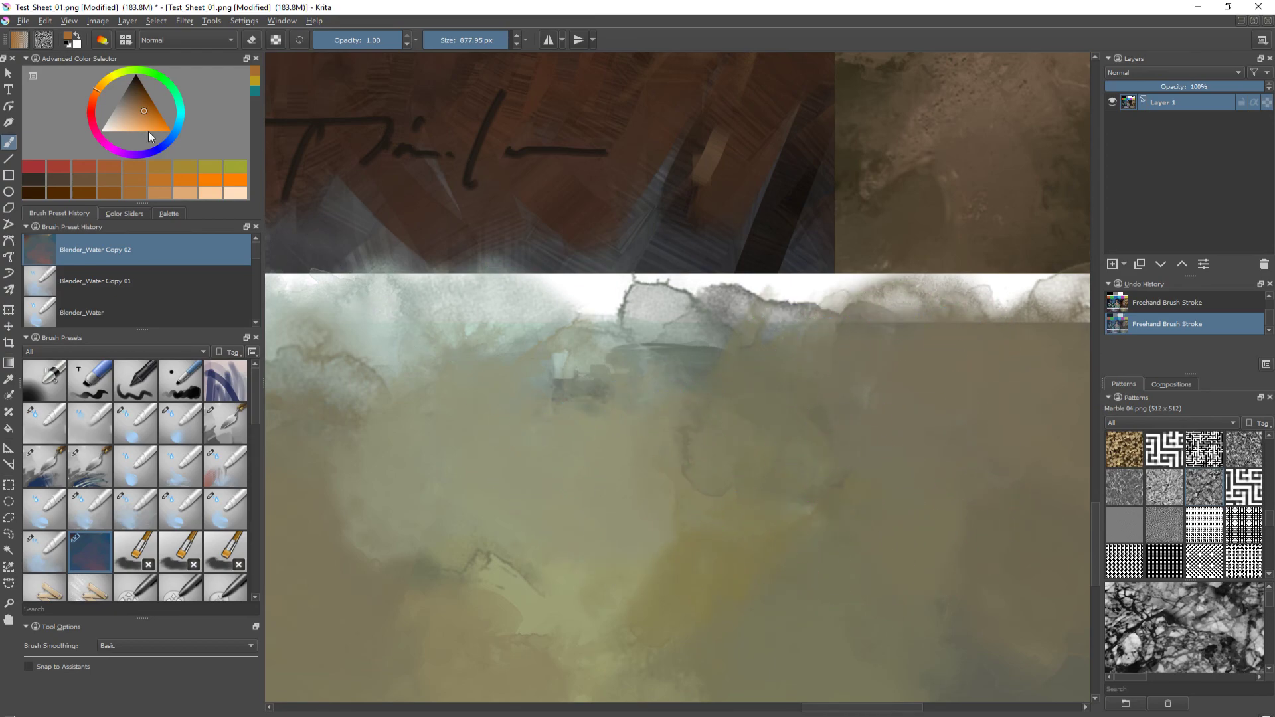
# - Examine the predefined tip in the settings of Blender_Water Copy 02, and review its watercolor texture on the arch landscape
pyautogui.click(104, 41)
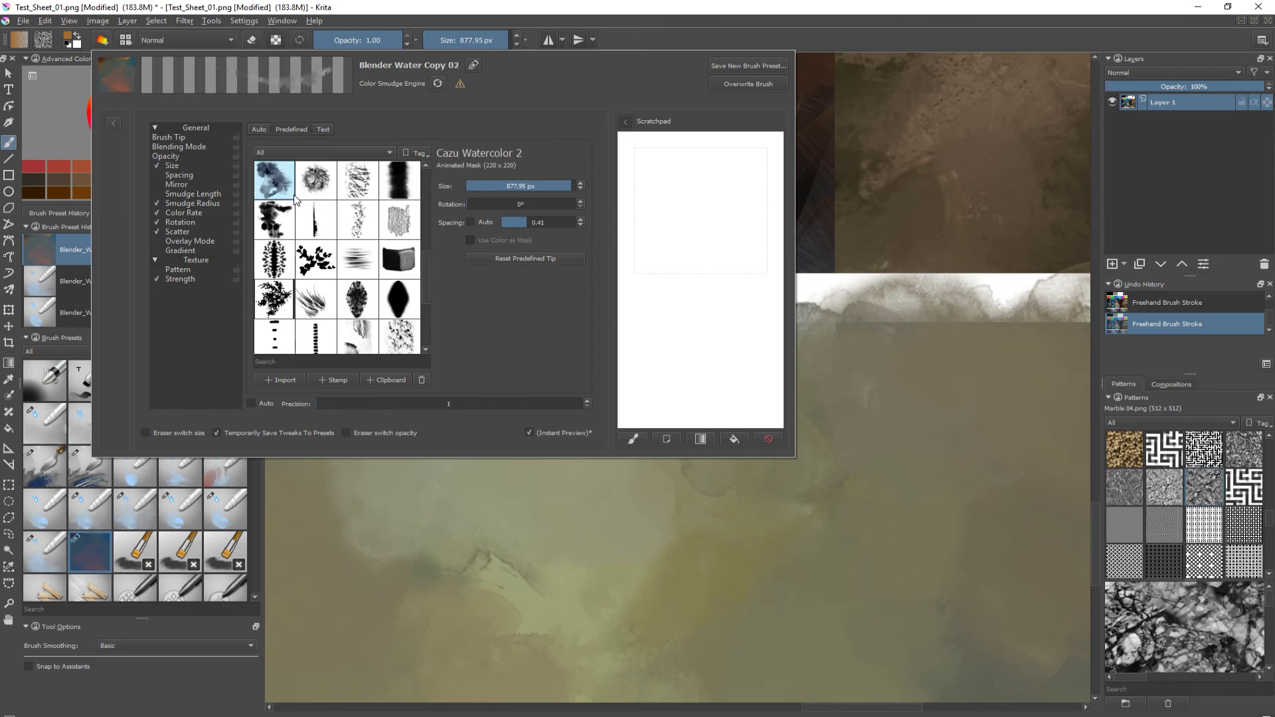
pyautogui.click(457, 517)
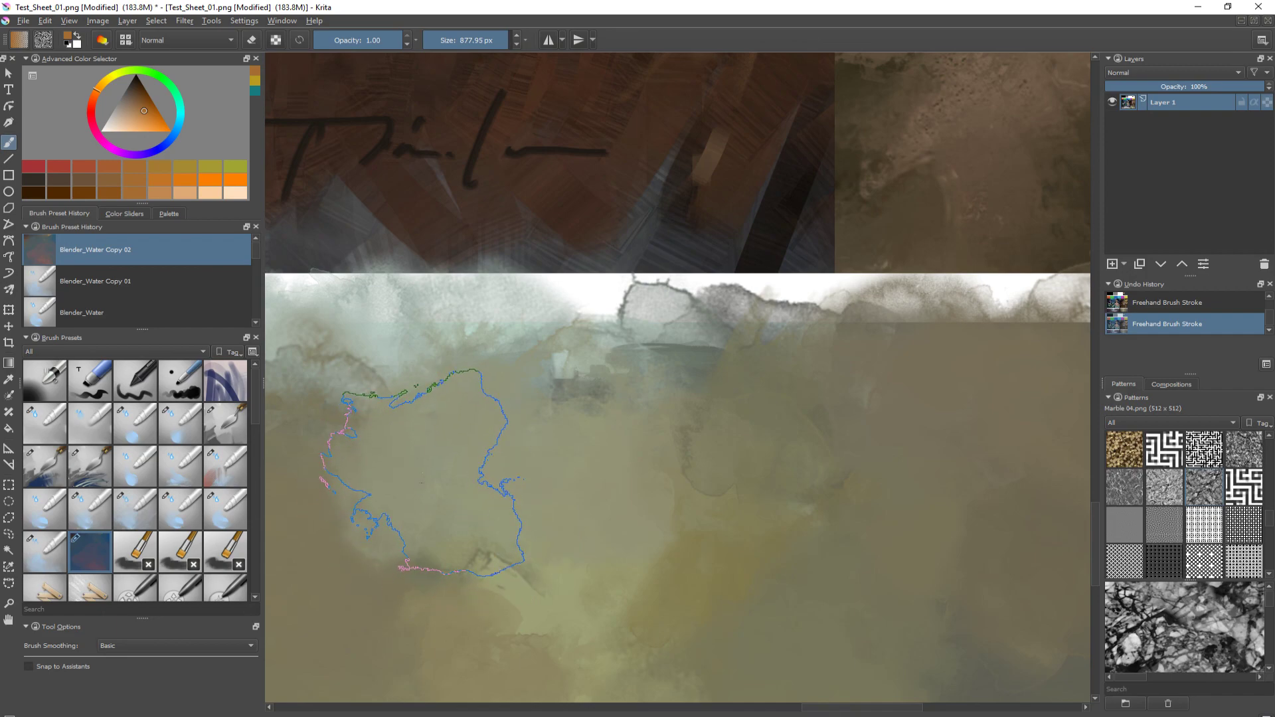
pyautogui.moveTo(574, 487)
pyautogui.mouseDown()
pyautogui.moveTo(625, 403)
pyautogui.moveTo(540, 368)
pyautogui.mouseUp()
pyautogui.scroll(-5, 617, 339)
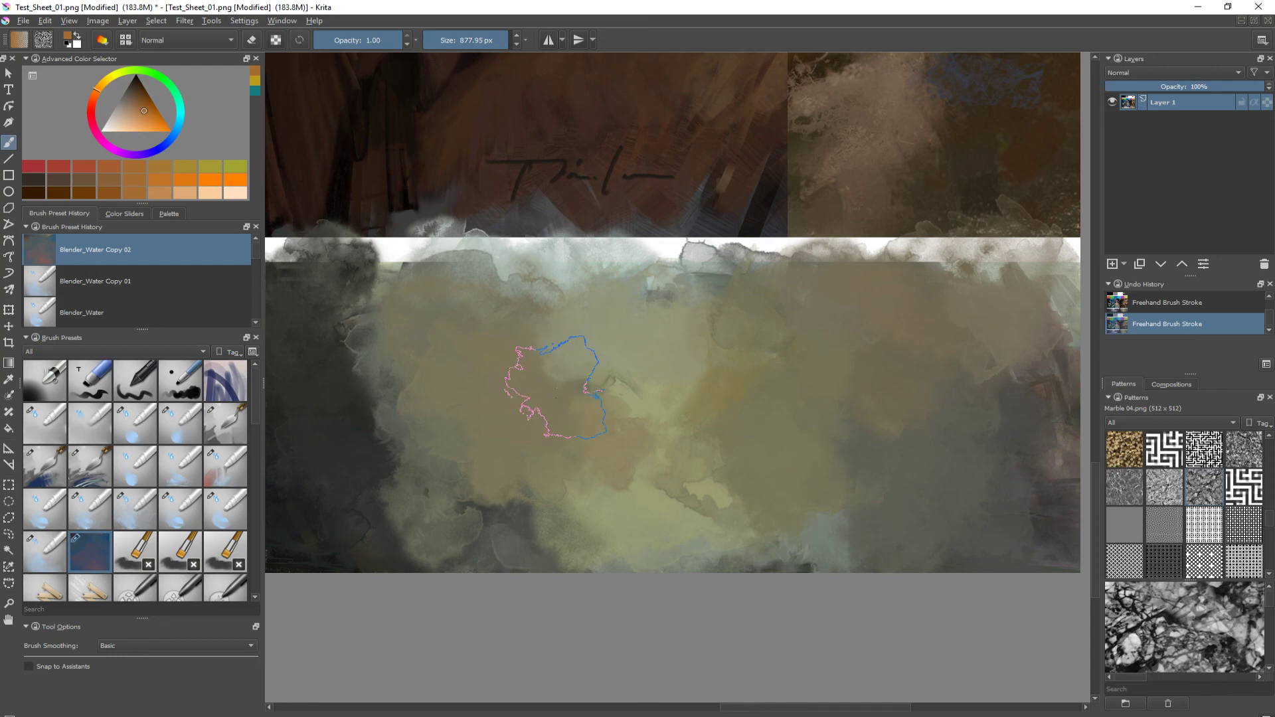